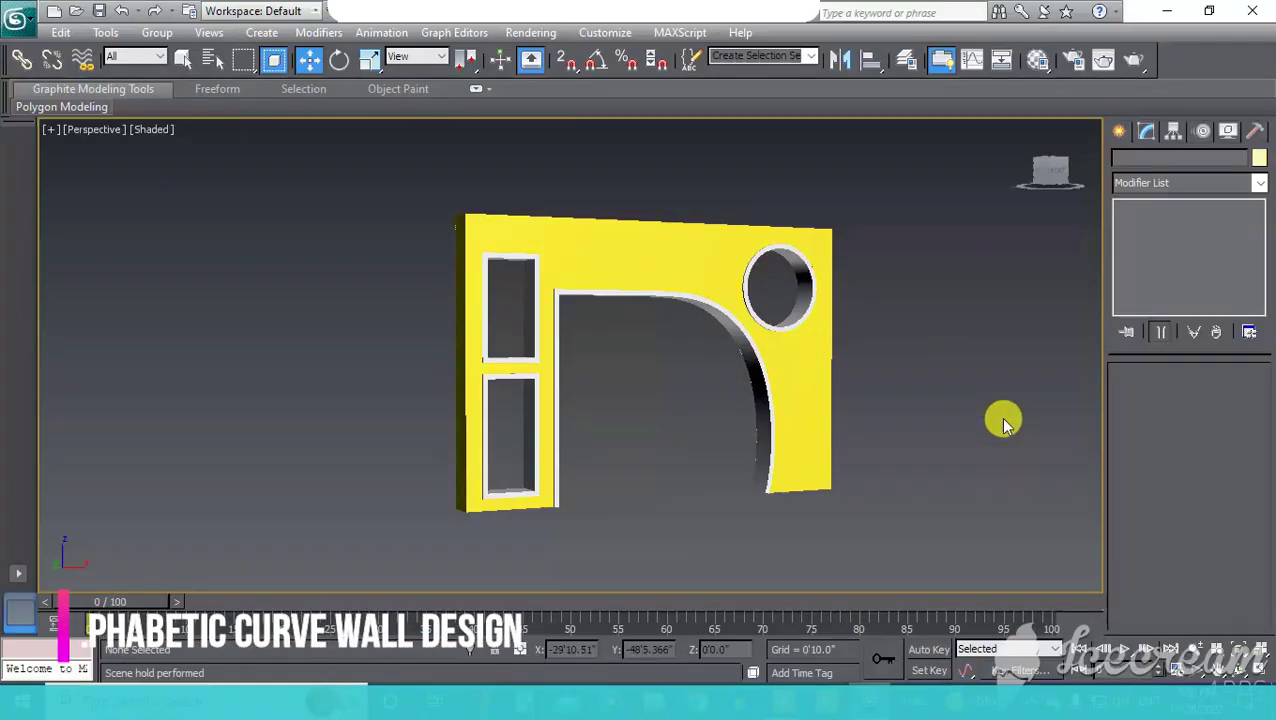
# Orbit the finished yellow wall to inspect it from several angles.
pyautogui.keyDown('alt'); pyautogui.moveTo(1003, 421); pyautogui.dragTo(465, 404, button='middle'); pyautogui.keyUp('alt')
pyautogui.keyDown('alt'); pyautogui.moveTo(900, 387); pyautogui.dragTo(684, 420, button='middle'); pyautogui.keyUp('alt')
pyautogui.moveTo(906, 421)
pyautogui.keyDown('alt'); pyautogui.mouseDown(button='middle')
pyautogui.moveTo(948, 387)
pyautogui.moveTo(1031, 433)
pyautogui.moveTo(993, 428)
pyautogui.mouseUp(button='middle'); pyautogui.keyUp('alt')
pyautogui.keyDown('alt'); pyautogui.moveTo(628, 458); pyautogui.dragTo(665, 424, button='middle'); pyautogui.keyUp('alt')
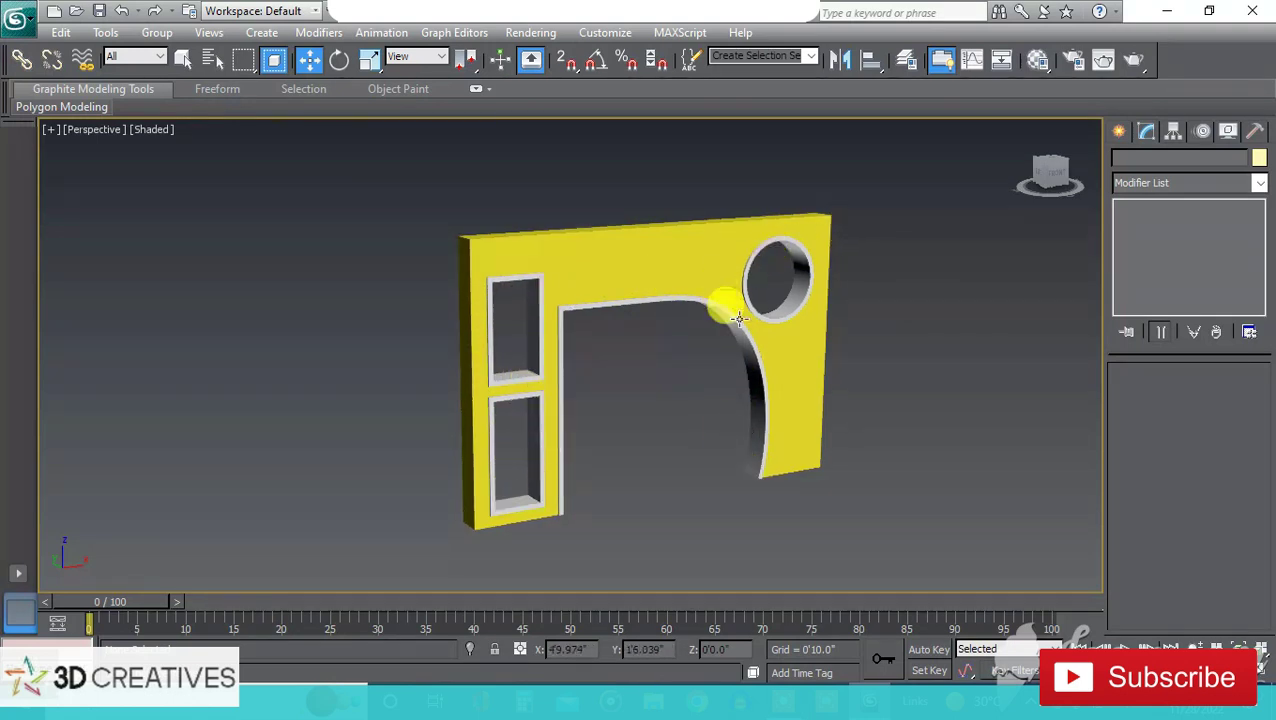
pyautogui.moveTo(768, 292)
pyautogui.keyDown('alt'); pyautogui.mouseDown(button='middle')
pyautogui.moveTo(829, 336)
pyautogui.moveTo(706, 319)
pyautogui.moveTo(926, 336)
pyautogui.mouseUp(button='middle'); pyautogui.keyUp('alt')
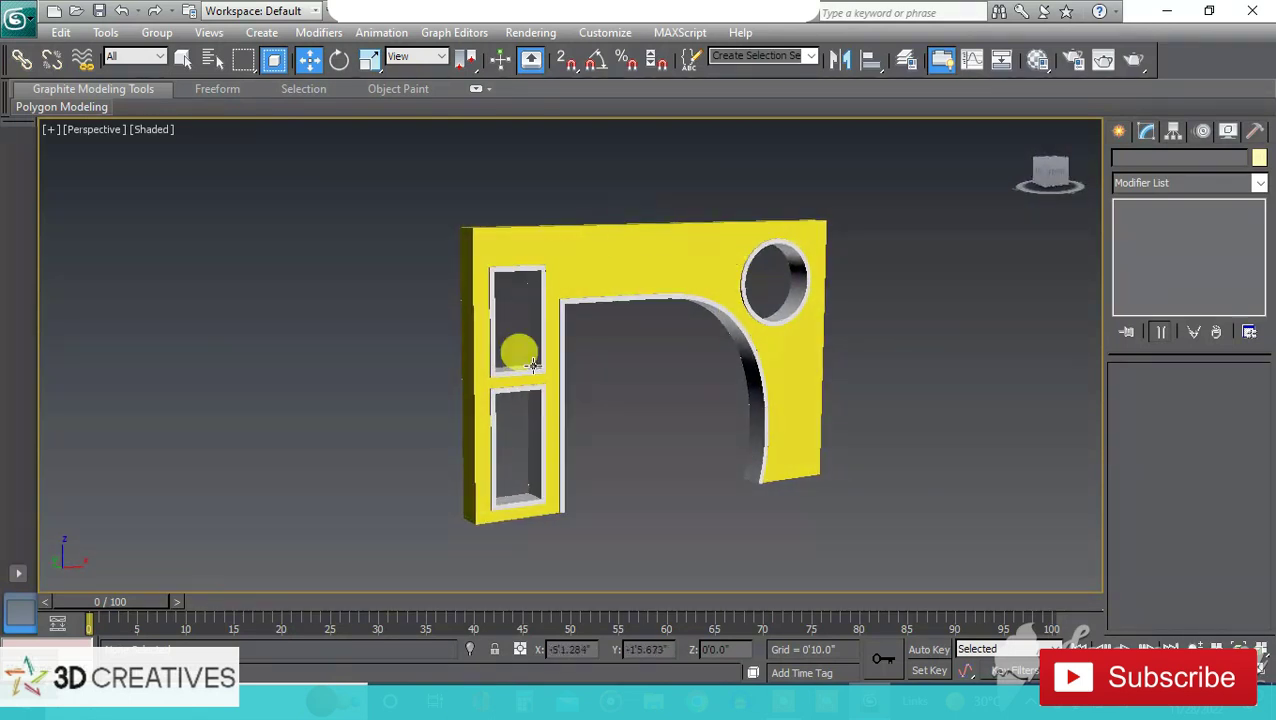
# Reset to an empty scene in the four-viewport layout.
pyautogui.scroll(-2, 726, 349)
pyautogui.scroll(2, 736, 349)
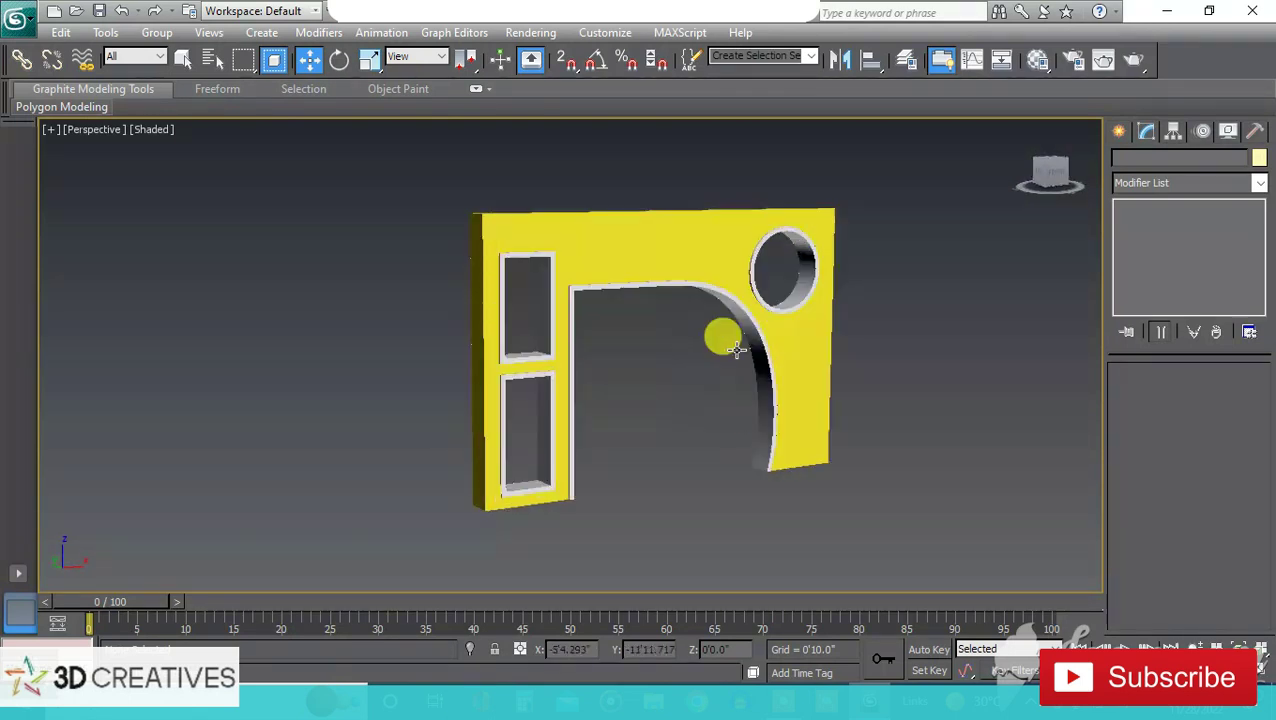
pyautogui.moveTo(745, 355)
pyautogui.keyDown('alt'); pyautogui.mouseDown(button='middle')
pyautogui.moveTo(735, 345)
pyautogui.moveTo(778, 395)
pyautogui.mouseUp(button='middle'); pyautogui.keyUp('alt')
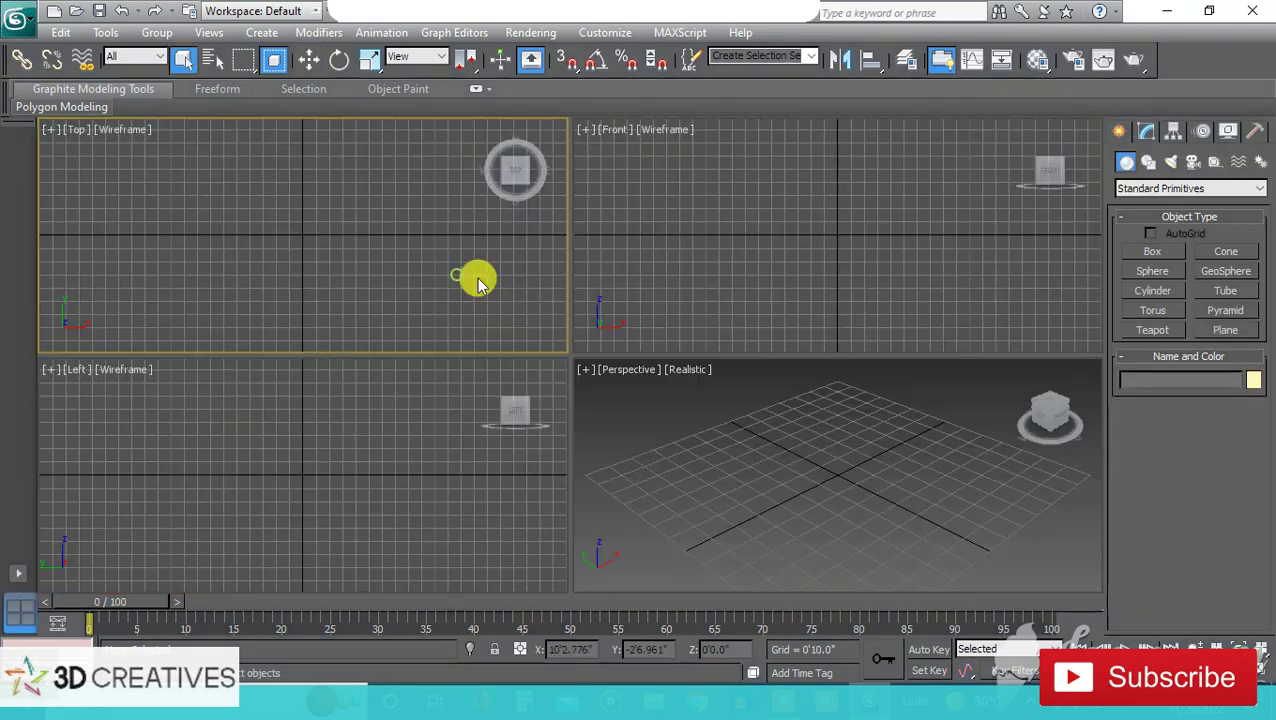
pyautogui.click(680, 330)
# Make the Front viewport active and maximize it with Alt+W.
pyautogui.click(307, 489)
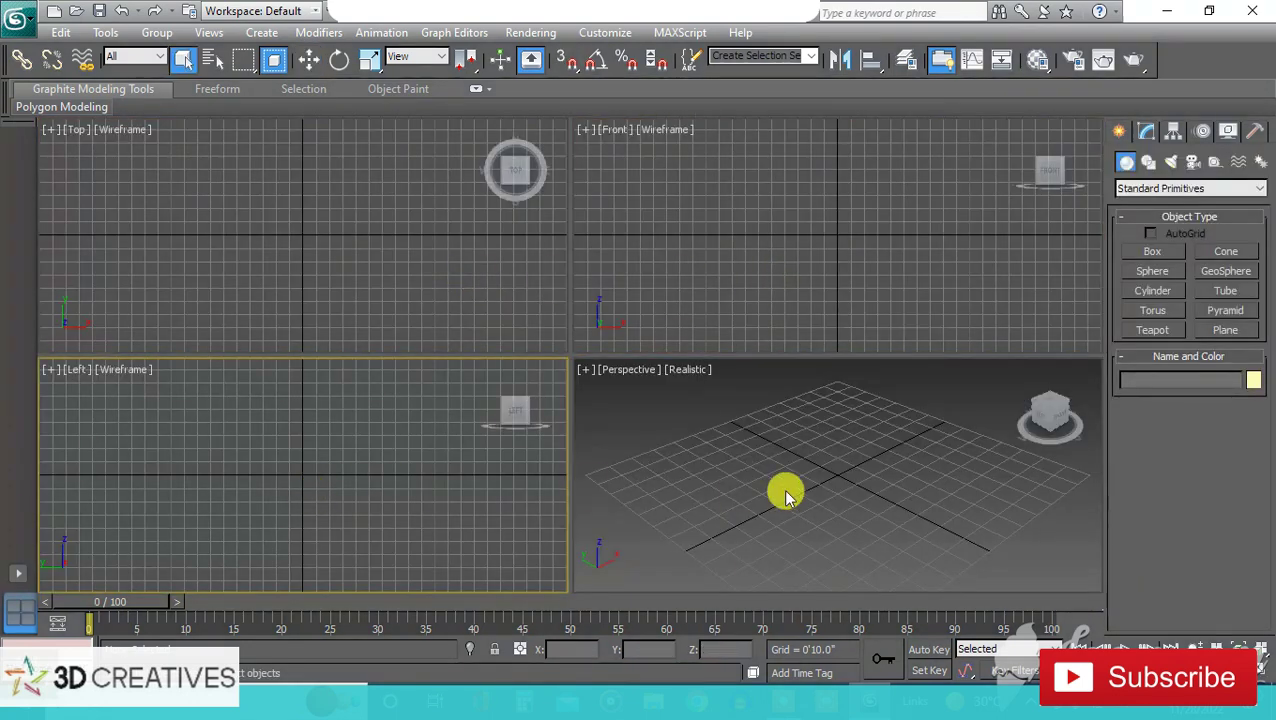
pyautogui.click(785, 492)
pyautogui.click(904, 222)
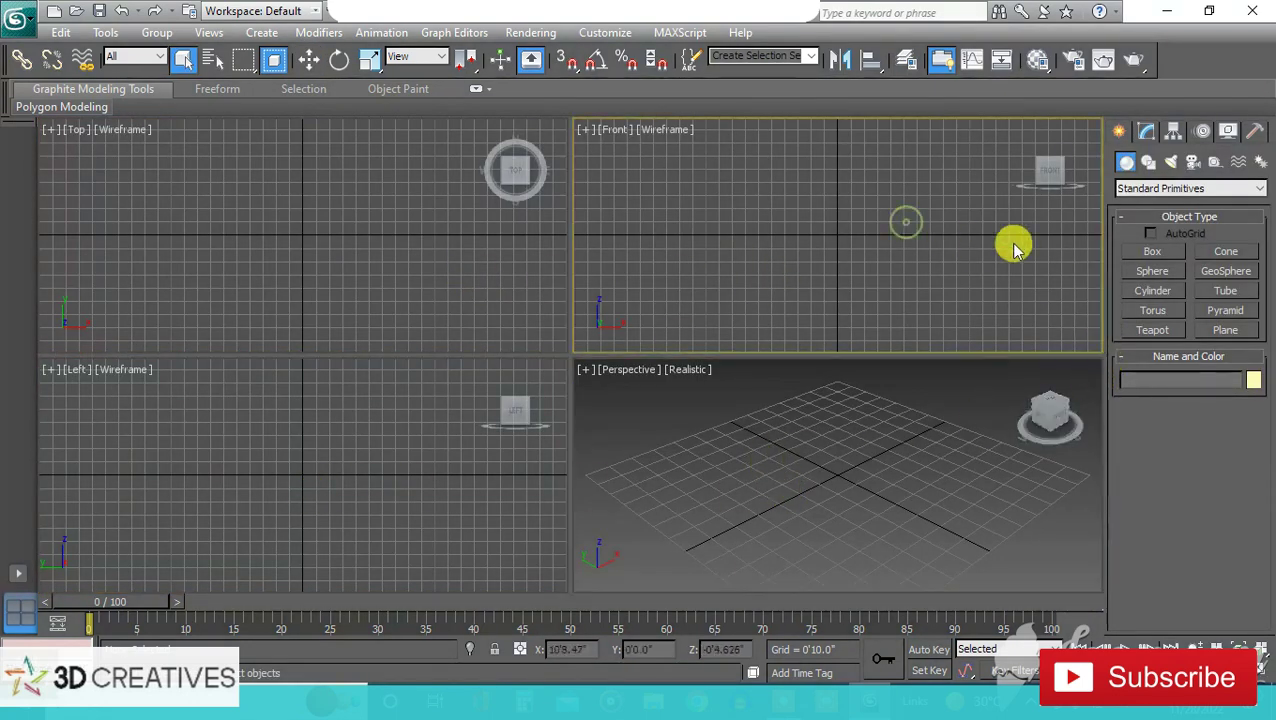
pyautogui.hotkey('alt', 'w')
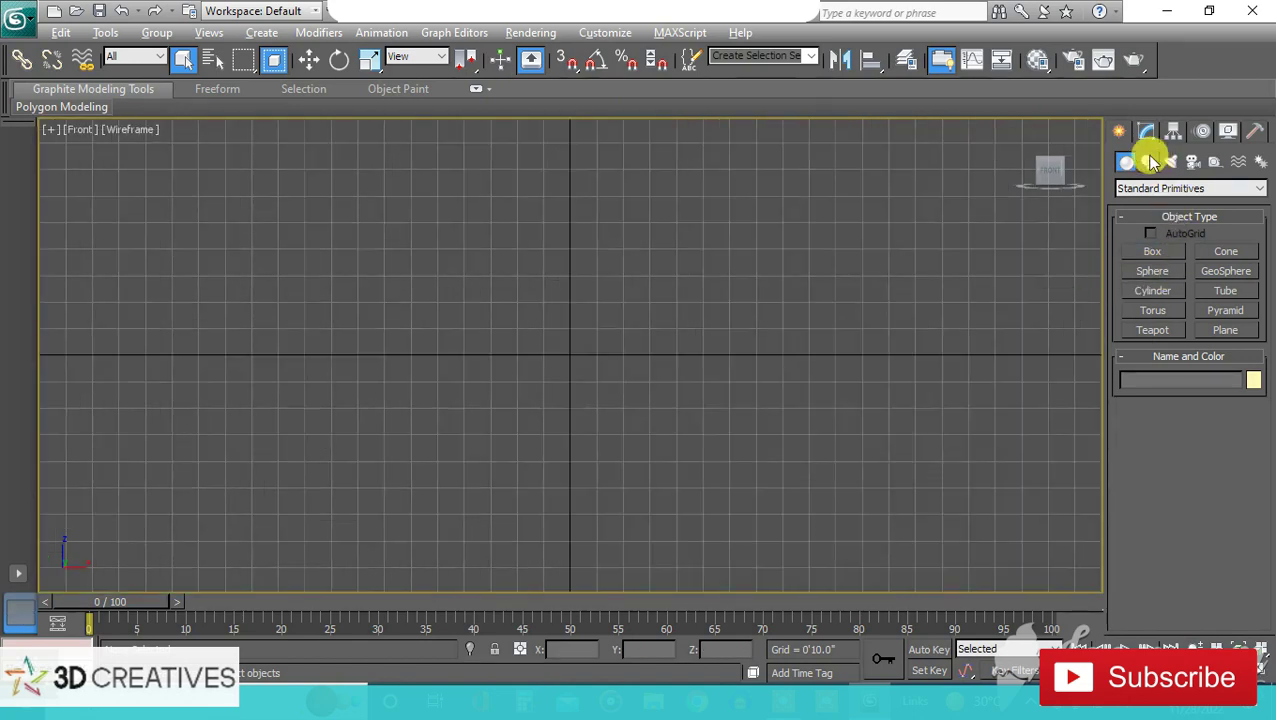
# Pick the Rectangle spline tool and set grid snapping in Grid and Snap Settings.
pyautogui.click(1152, 163)
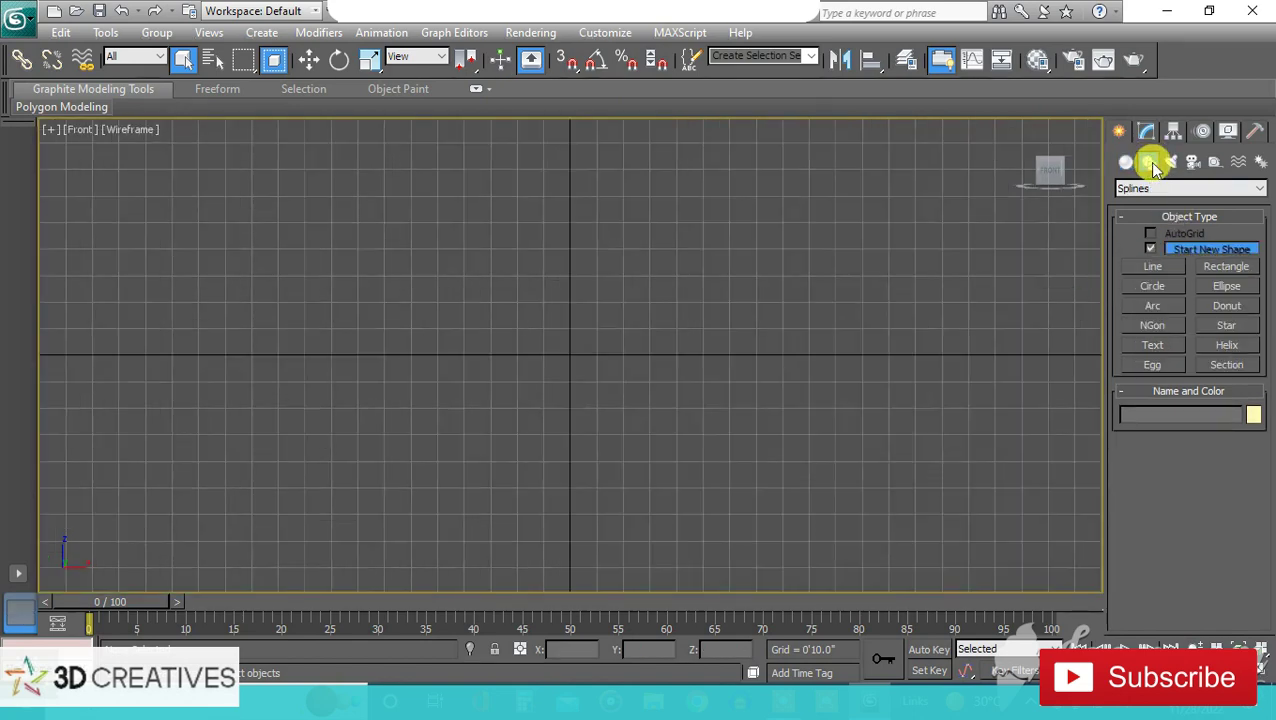
pyautogui.click(1226, 268)
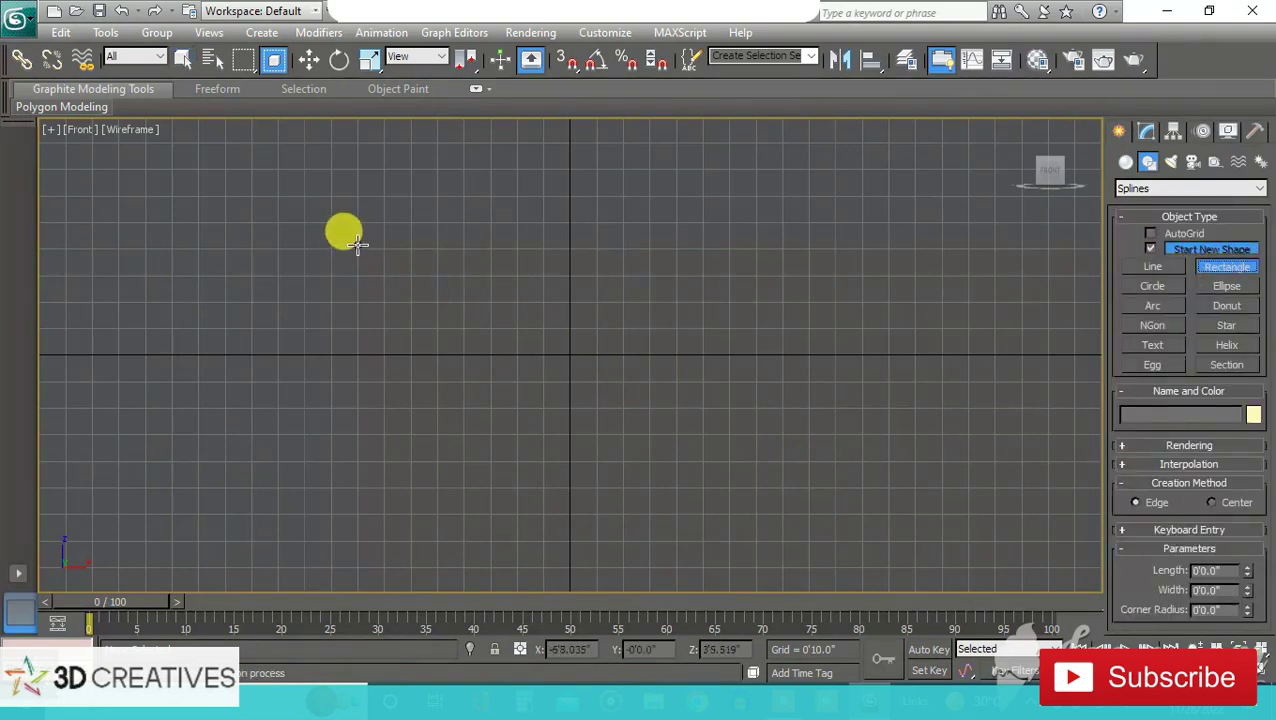
pyautogui.moveTo(566, 60); pyautogui.dragTo(567, 103)
pyautogui.rightClick(567, 62)
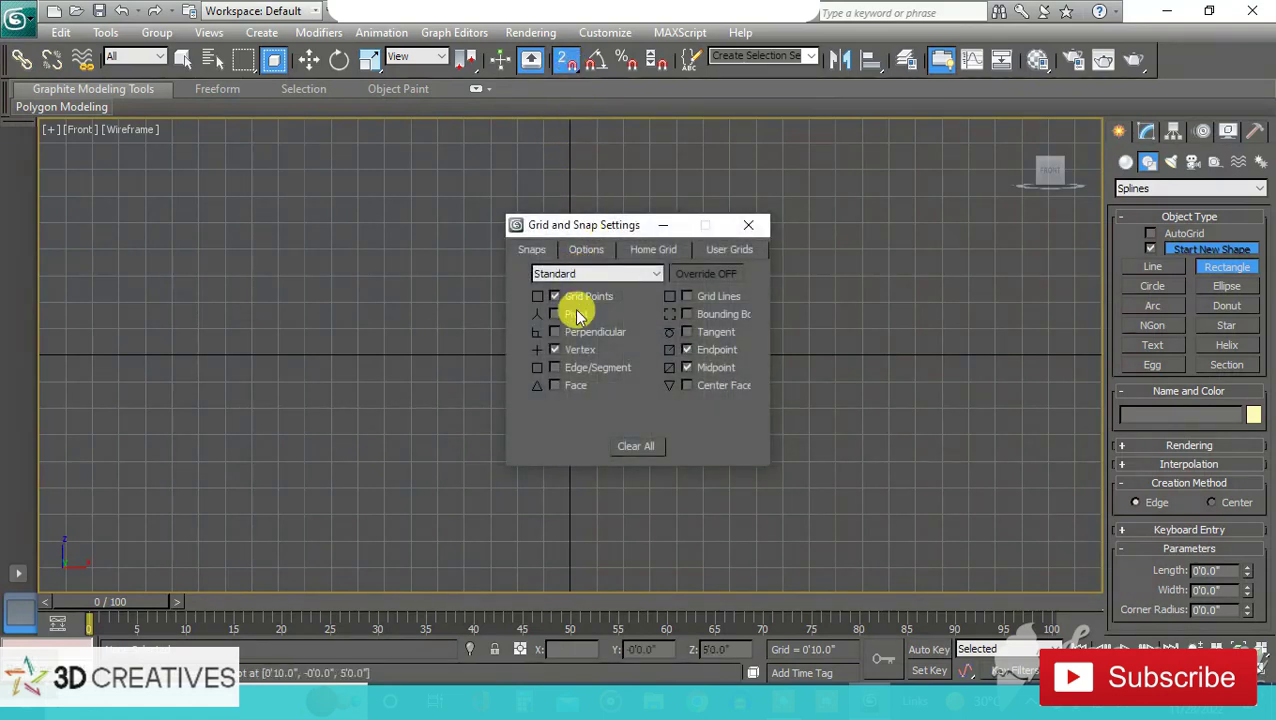
pyautogui.click(748, 227)
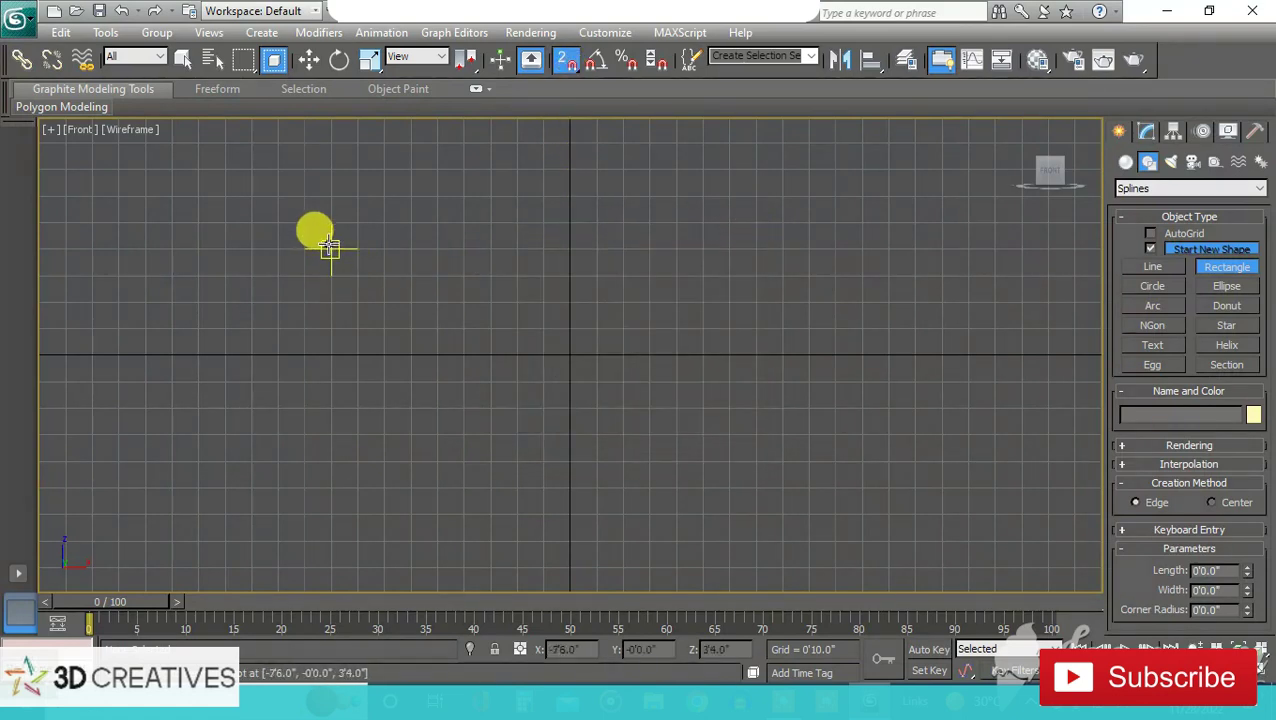
# Draw a 10'0" by 15'0" rectangle and colour it pale yellow.
pyautogui.moveTo(331, 248)
pyautogui.mouseDown()
pyautogui.moveTo(808, 540)
pyautogui.moveTo(809, 566)
pyautogui.mouseUp()
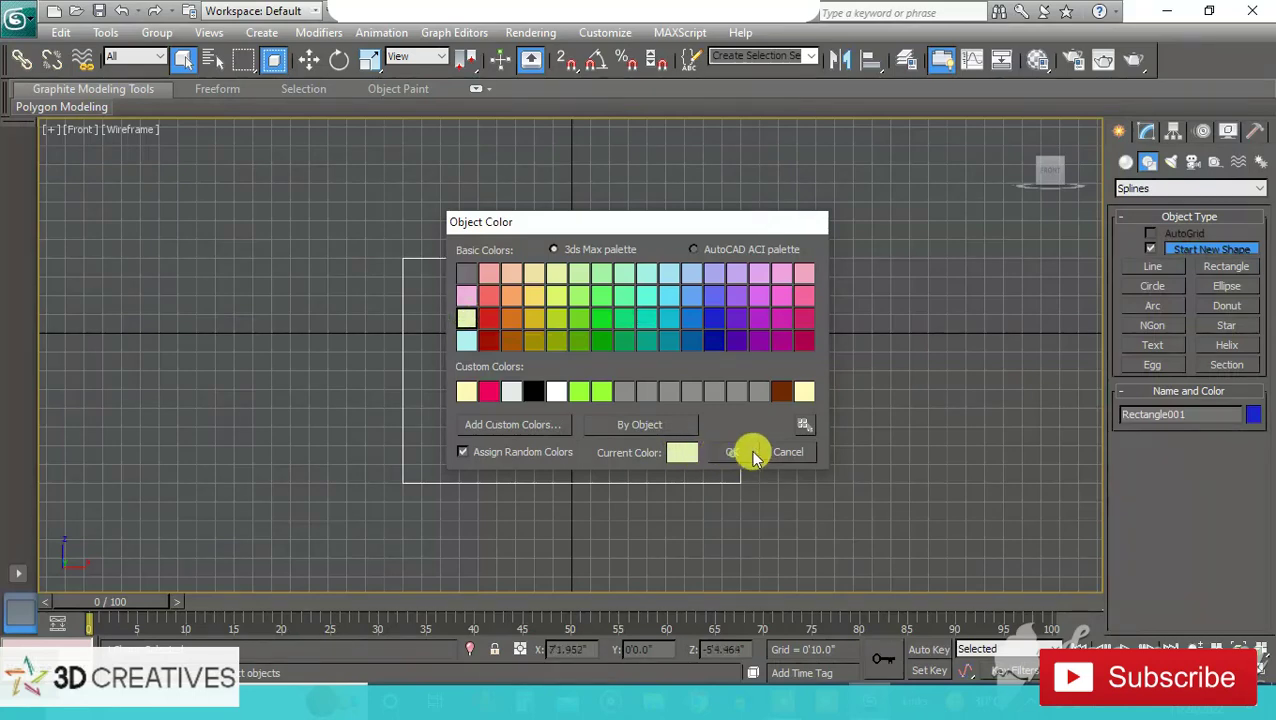
pyautogui.click(746, 450)
pyautogui.scroll(2, 780, 318)
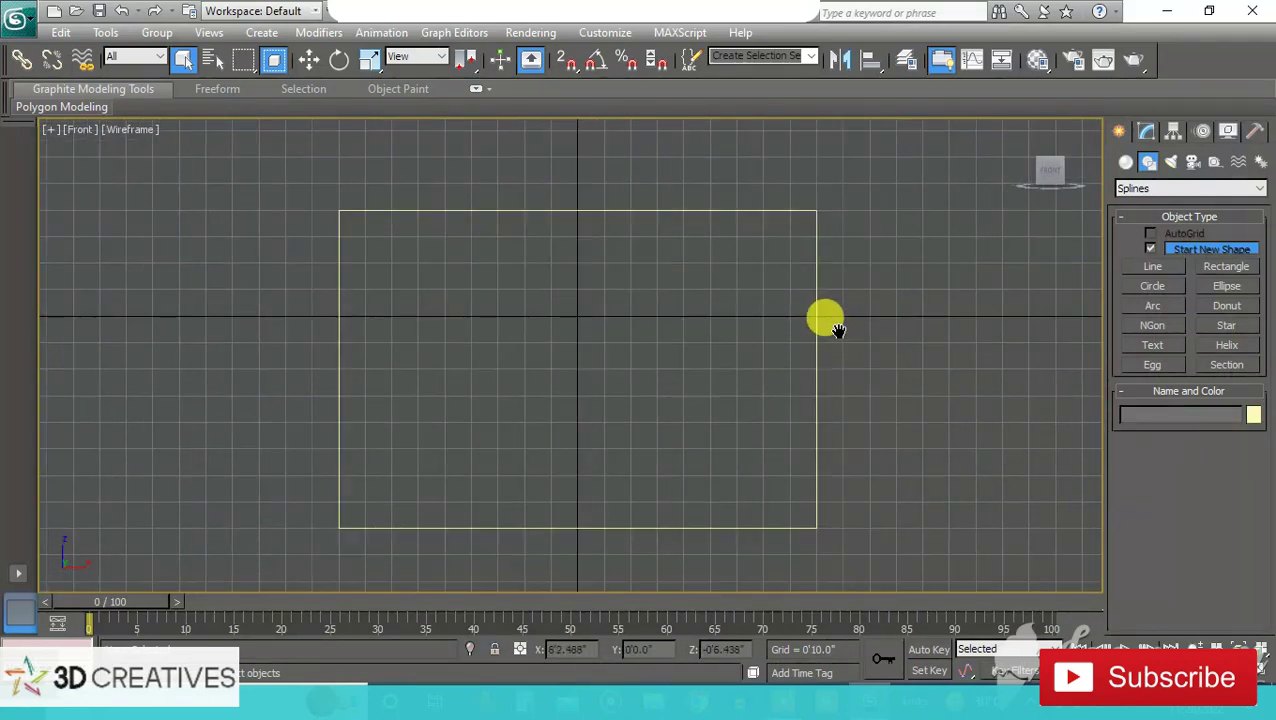
pyautogui.moveTo(836, 334); pyautogui.dragTo(846, 322, button='middle')
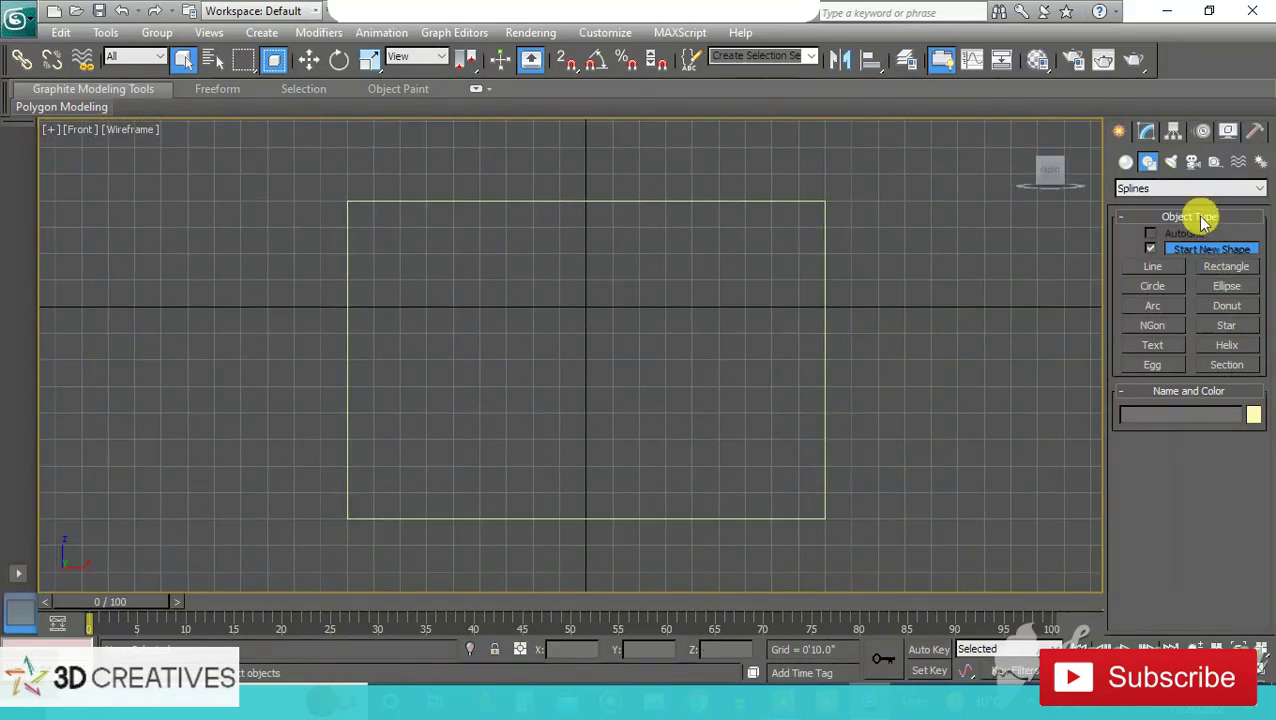
# Place a default MAX Text shape in the Front view.
pyautogui.click(1127, 162)
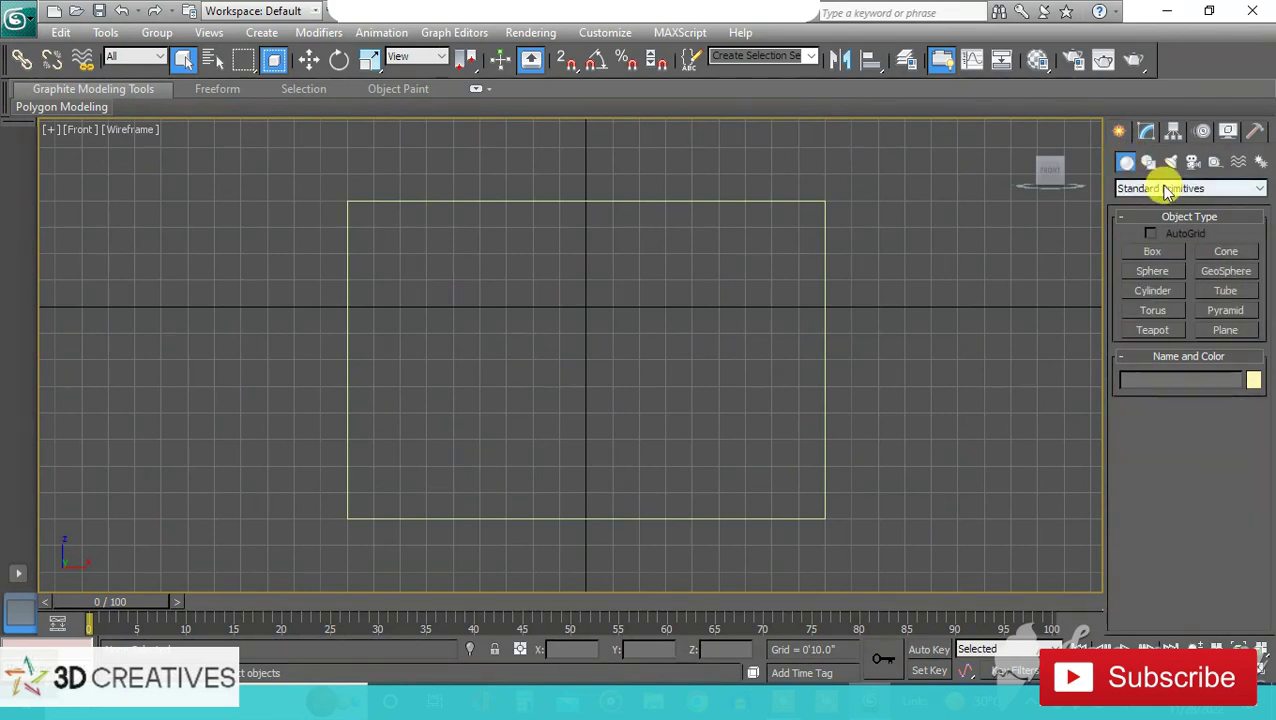
pyautogui.click(1168, 190)
pyautogui.click(1160, 190)
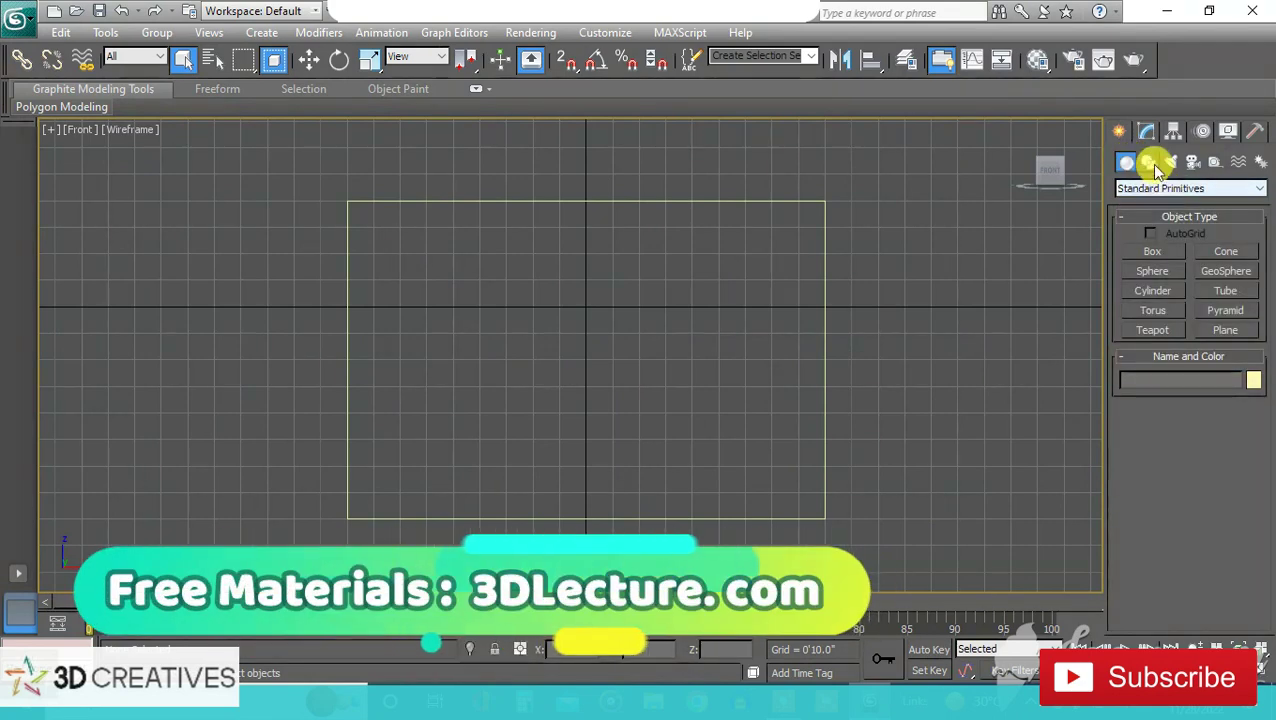
pyautogui.click(1150, 164)
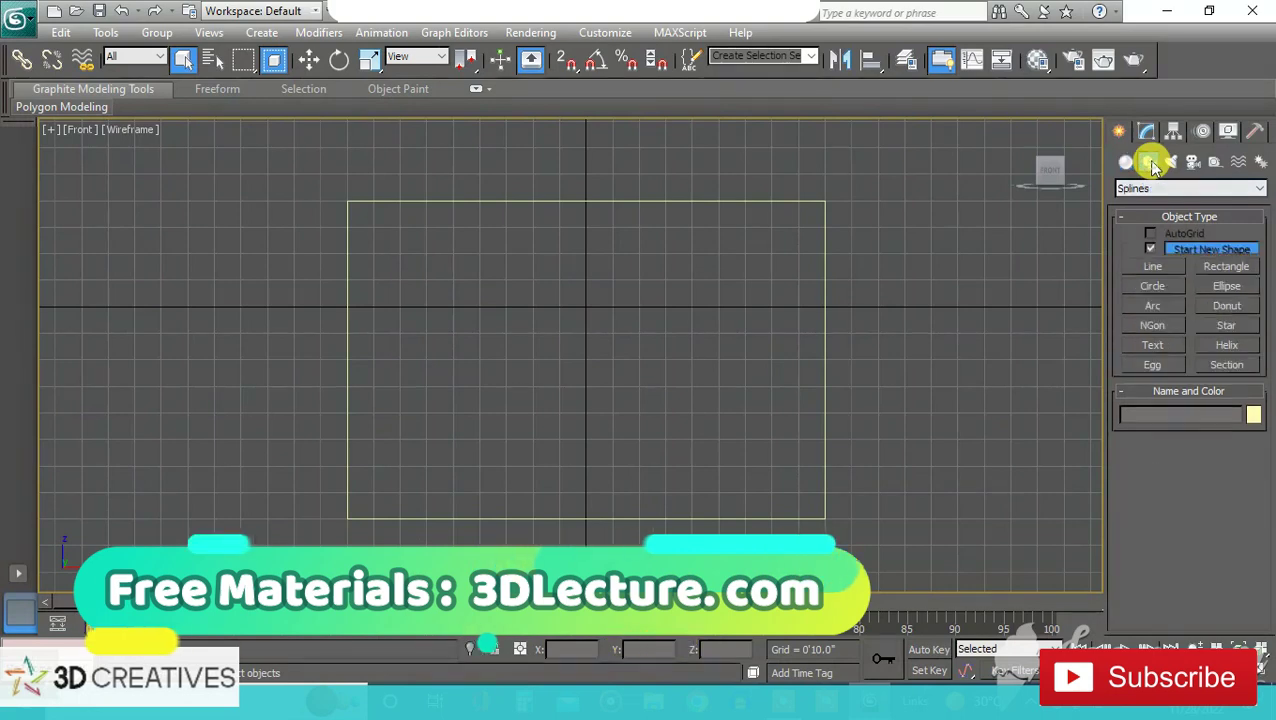
pyautogui.click(1152, 345)
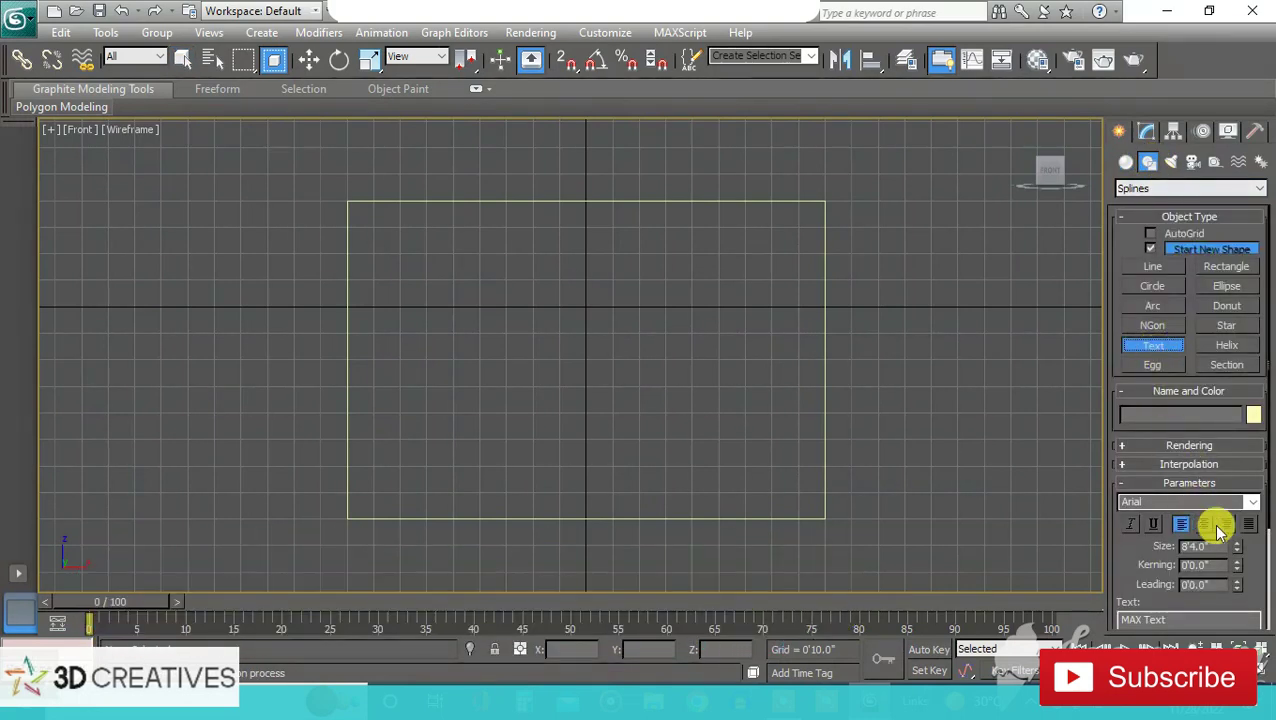
pyautogui.scroll(-1, 1212, 487)
pyautogui.click(1182, 592)
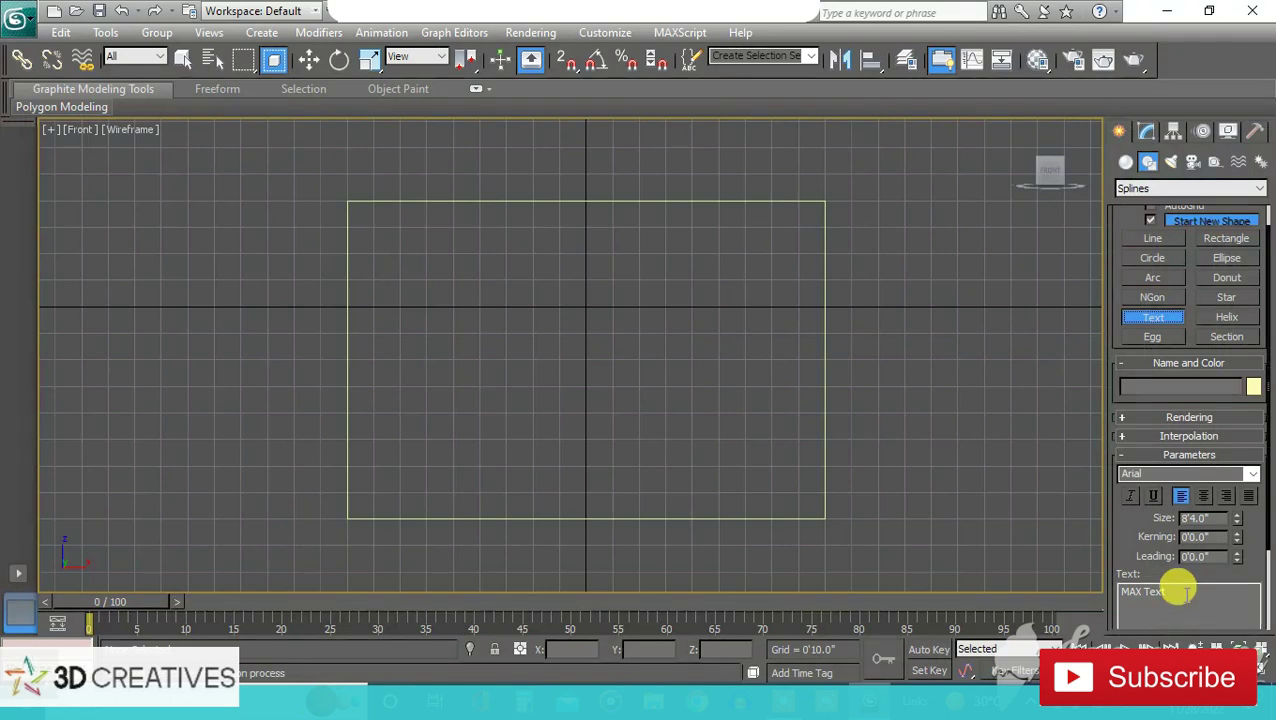
pyautogui.click(608, 328)
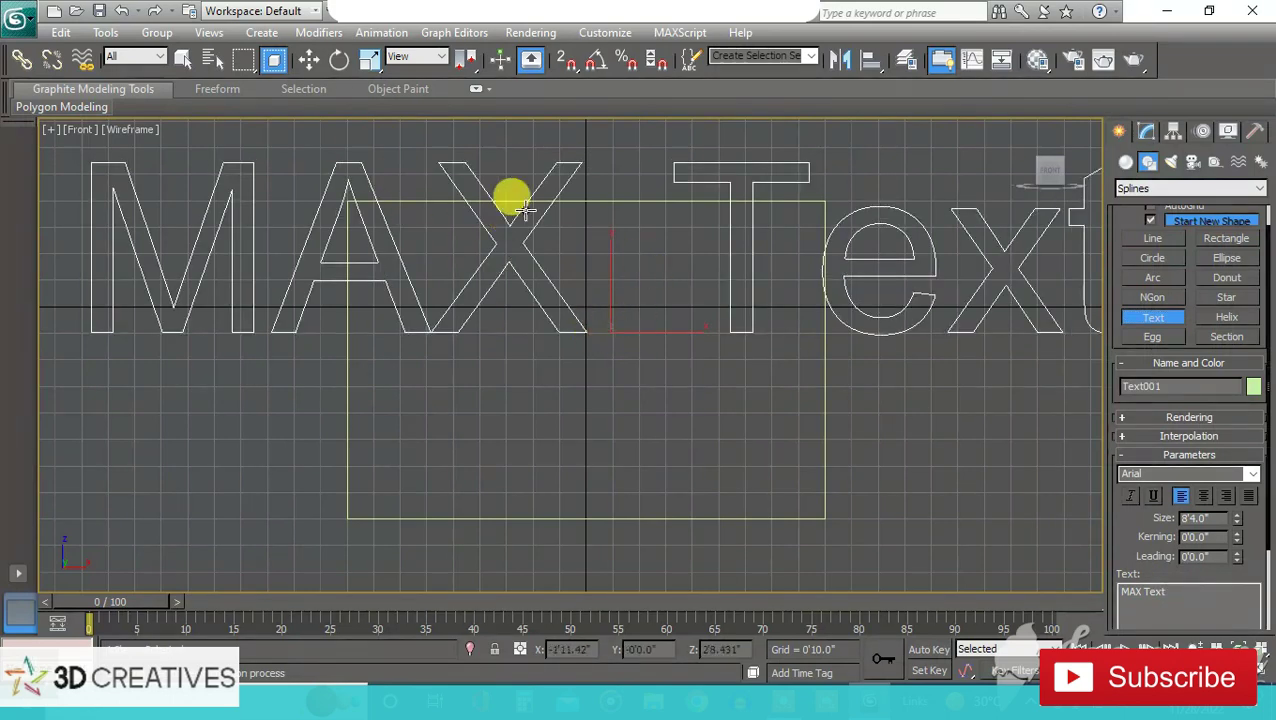
# Replace the text content with the letter D.
pyautogui.click(308, 59)
pyautogui.press('z')
pyautogui.click(1146, 131)
pyautogui.click(1236, 522)
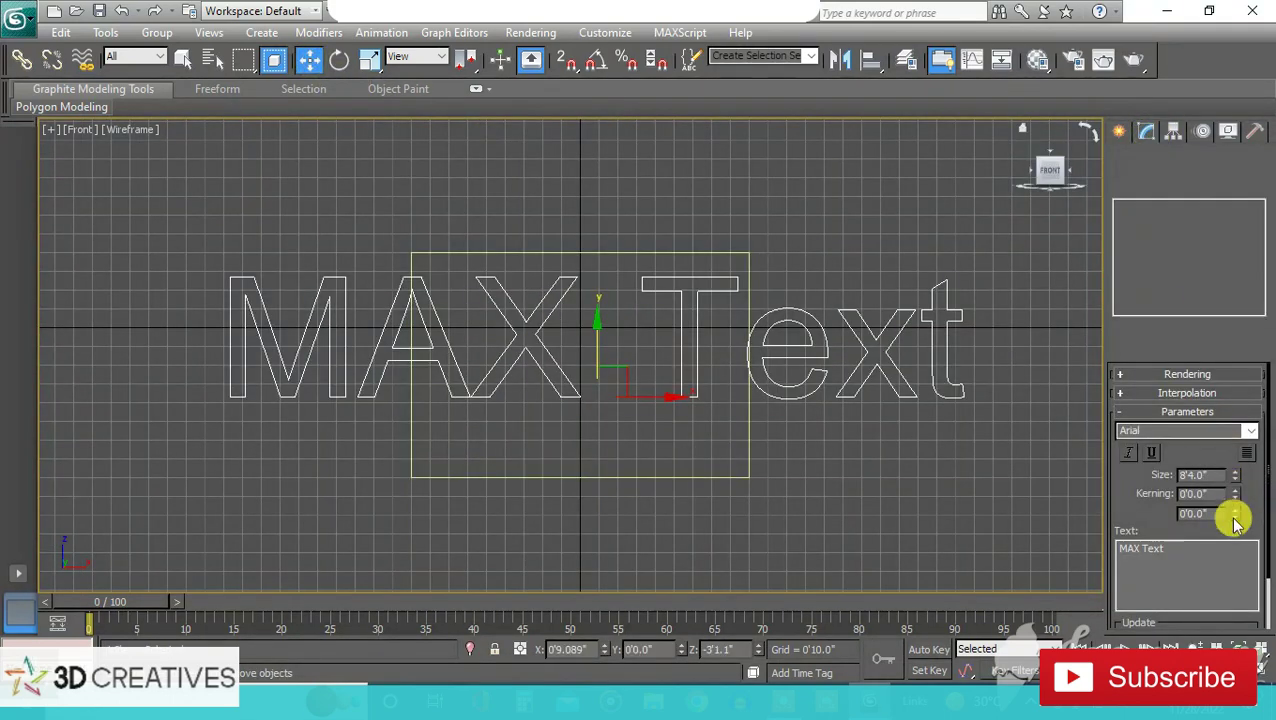
pyautogui.moveTo(1184, 546); pyautogui.dragTo(931, 538)
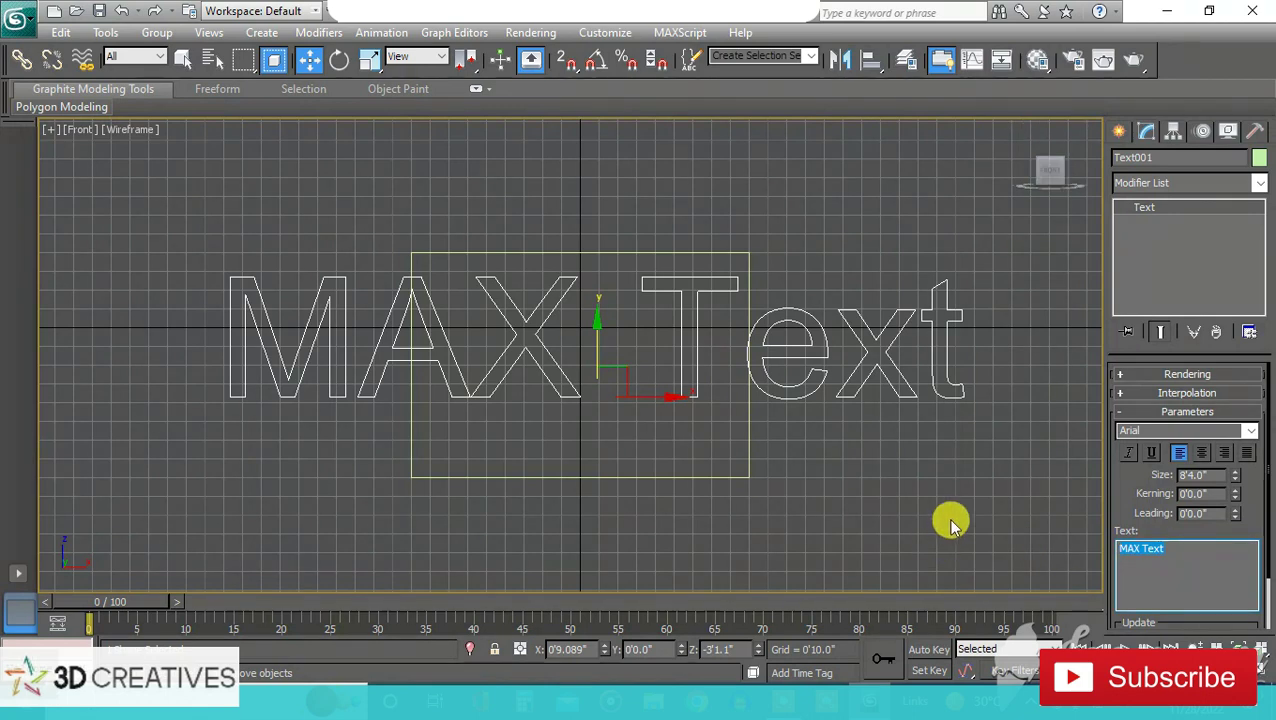
pyautogui.write('D')
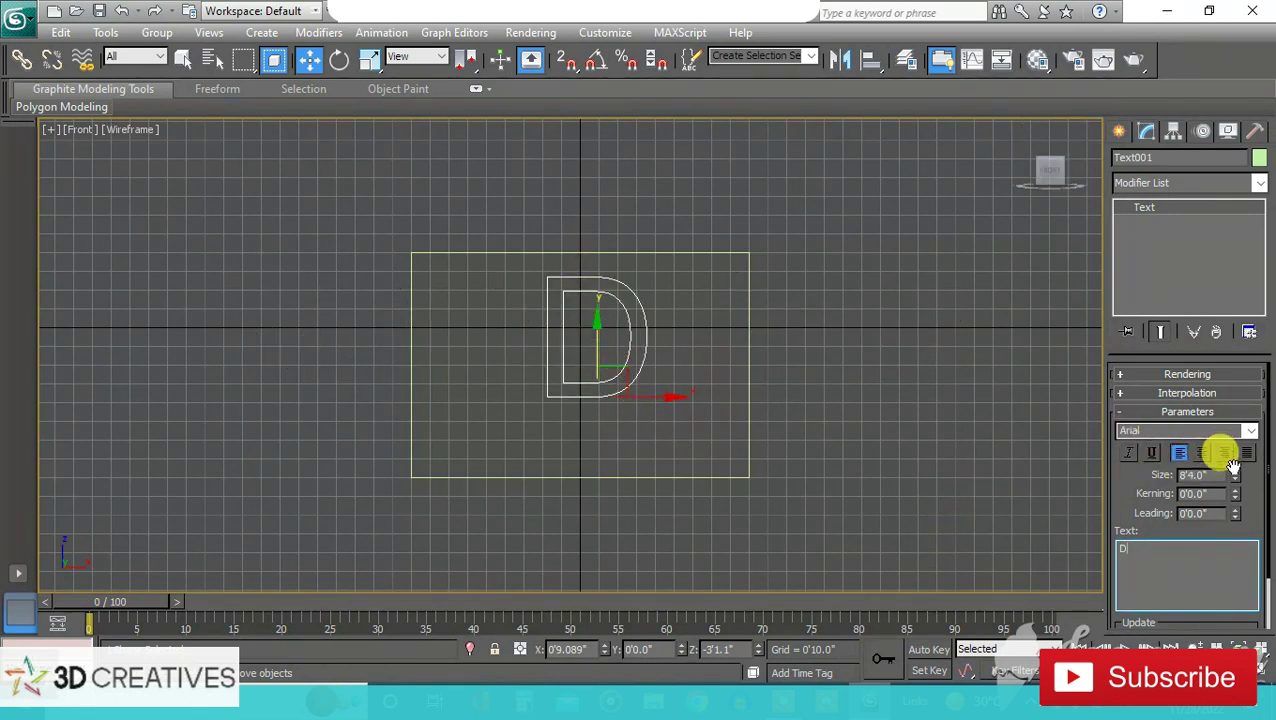
# Enlarge the D to 16'10.822" and move it down over the rectangle's bottom.
pyautogui.moveTo(1235, 475); pyautogui.dragTo(1219, 387)
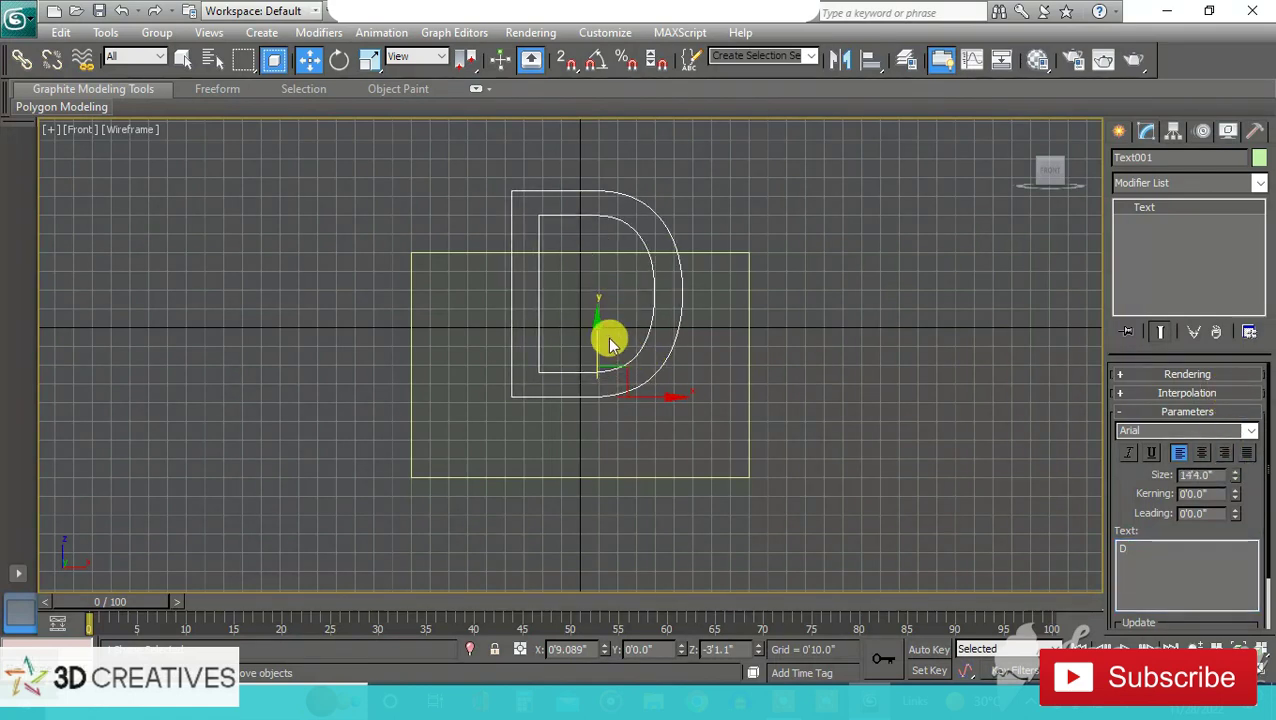
pyautogui.moveTo(612, 343); pyautogui.dragTo(567, 424)
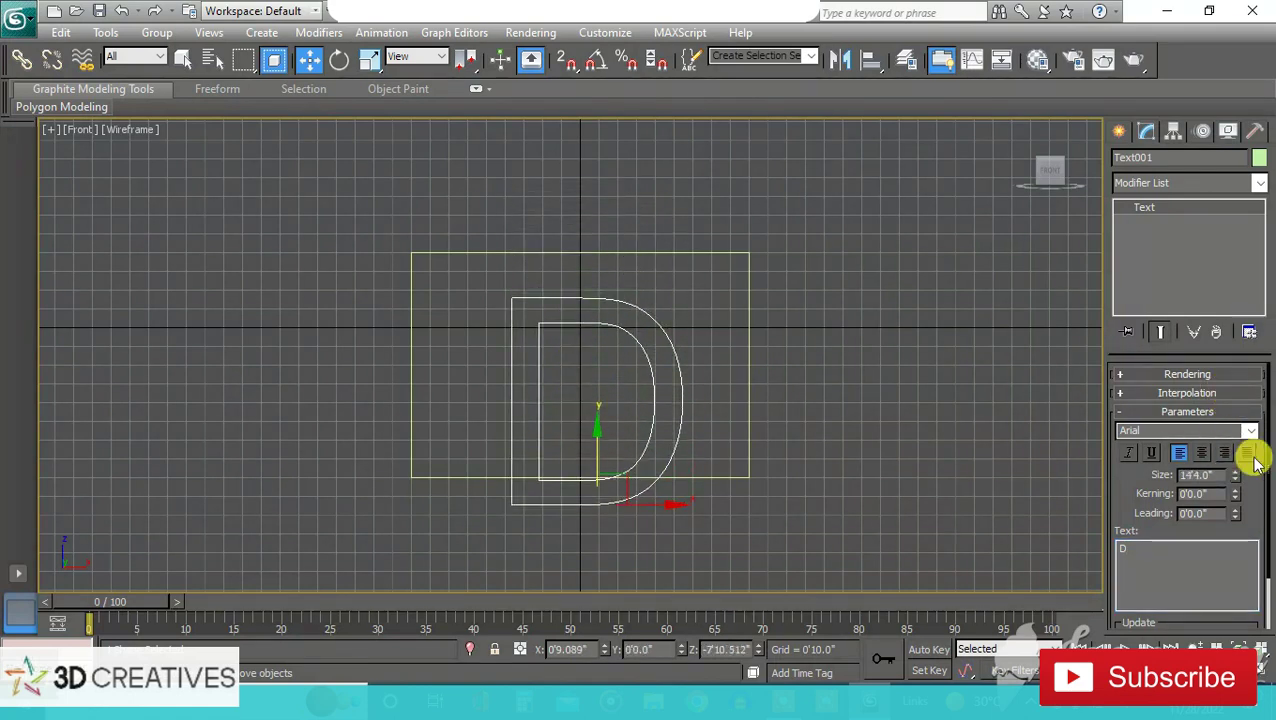
pyautogui.moveTo(1237, 480); pyautogui.dragTo(1219, 430)
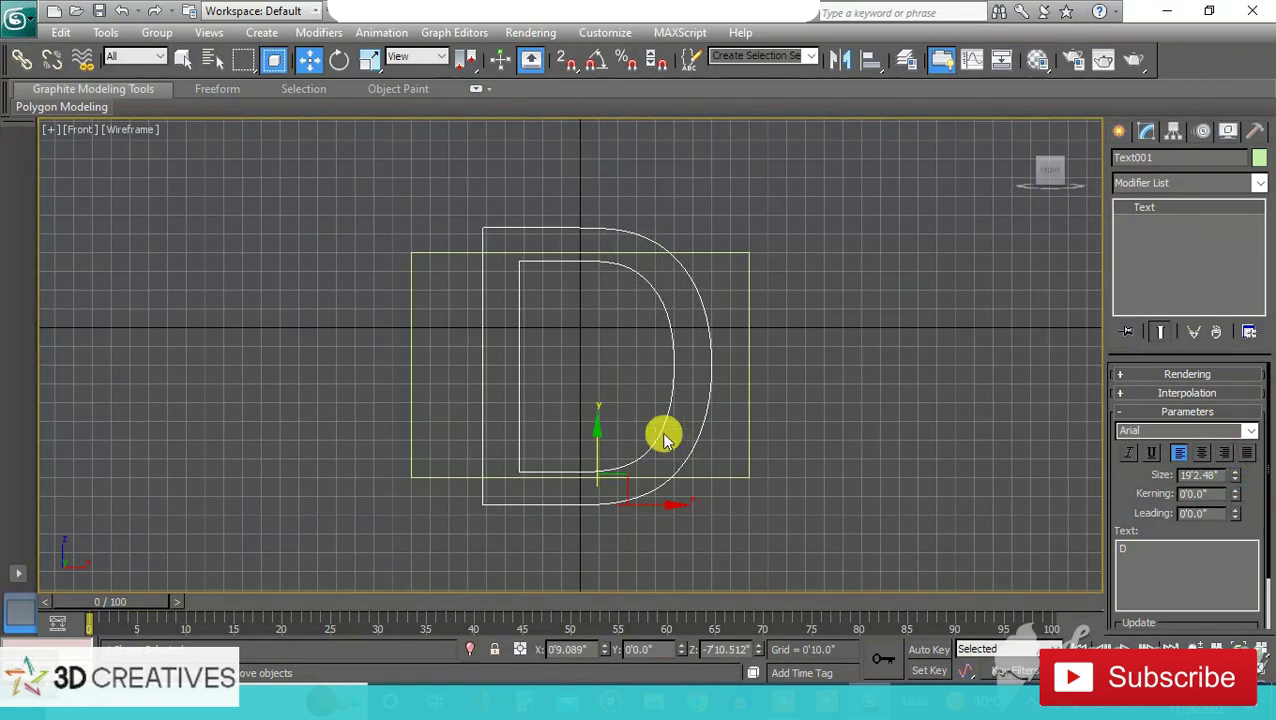
pyautogui.moveTo(597, 426)
pyautogui.mouseDown()
pyautogui.moveTo(649, 549)
pyautogui.moveTo(639, 552)
pyautogui.mouseUp()
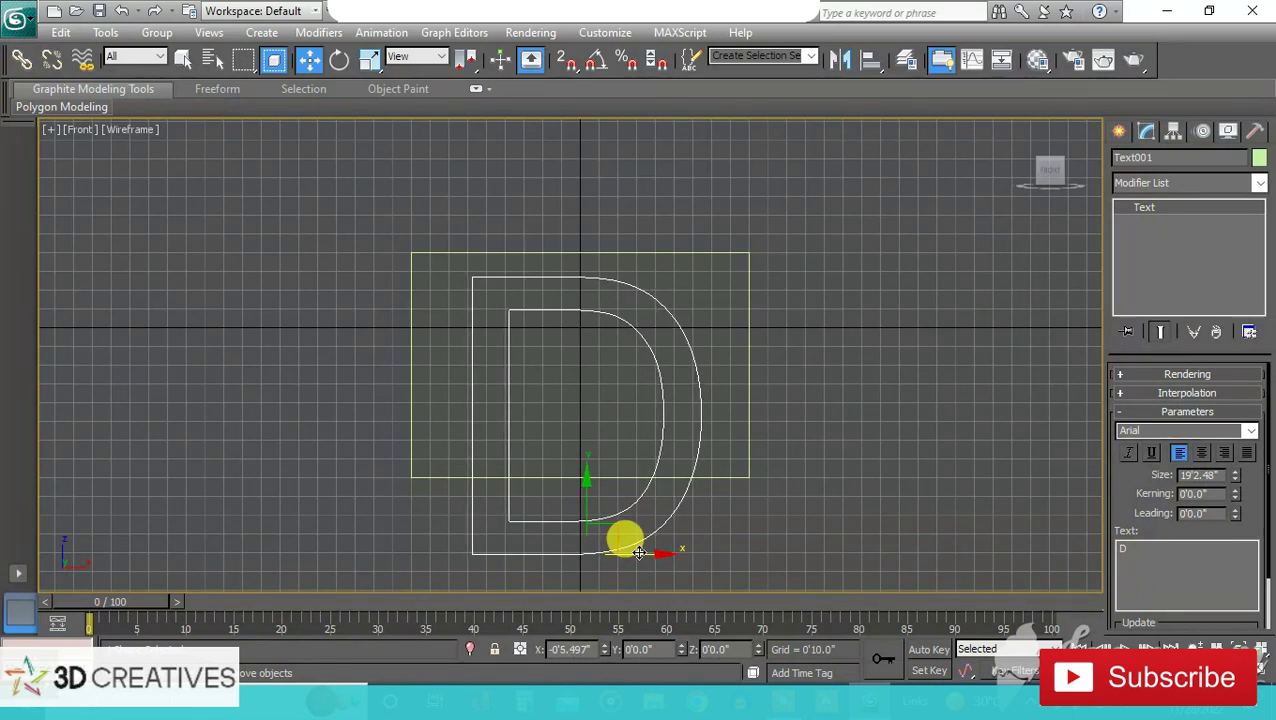
pyautogui.click(1265, 506)
pyautogui.moveTo(1238, 481); pyautogui.dragTo(1232, 493)
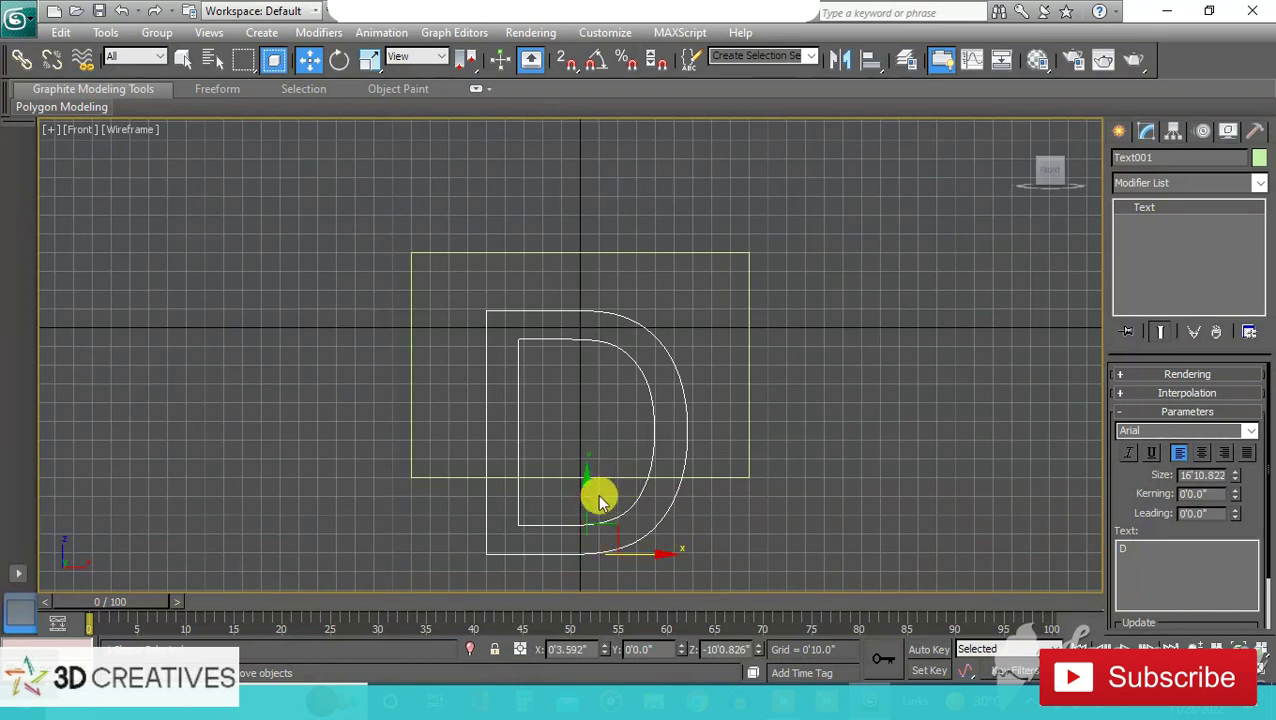
# Add Edit Spline to the D text and attach the rectangle at Spline level.
pyautogui.click(1258, 183)
pyautogui.scroll(-10, 1205, 248)
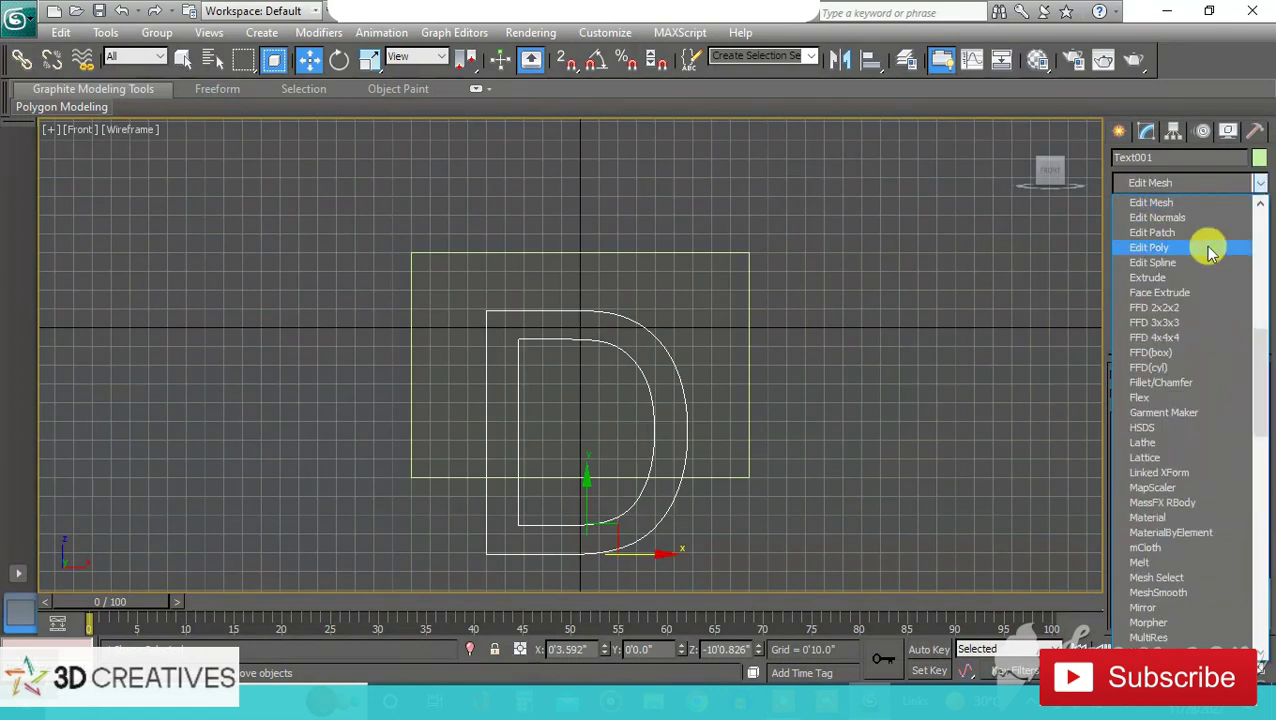
pyautogui.click(1195, 258)
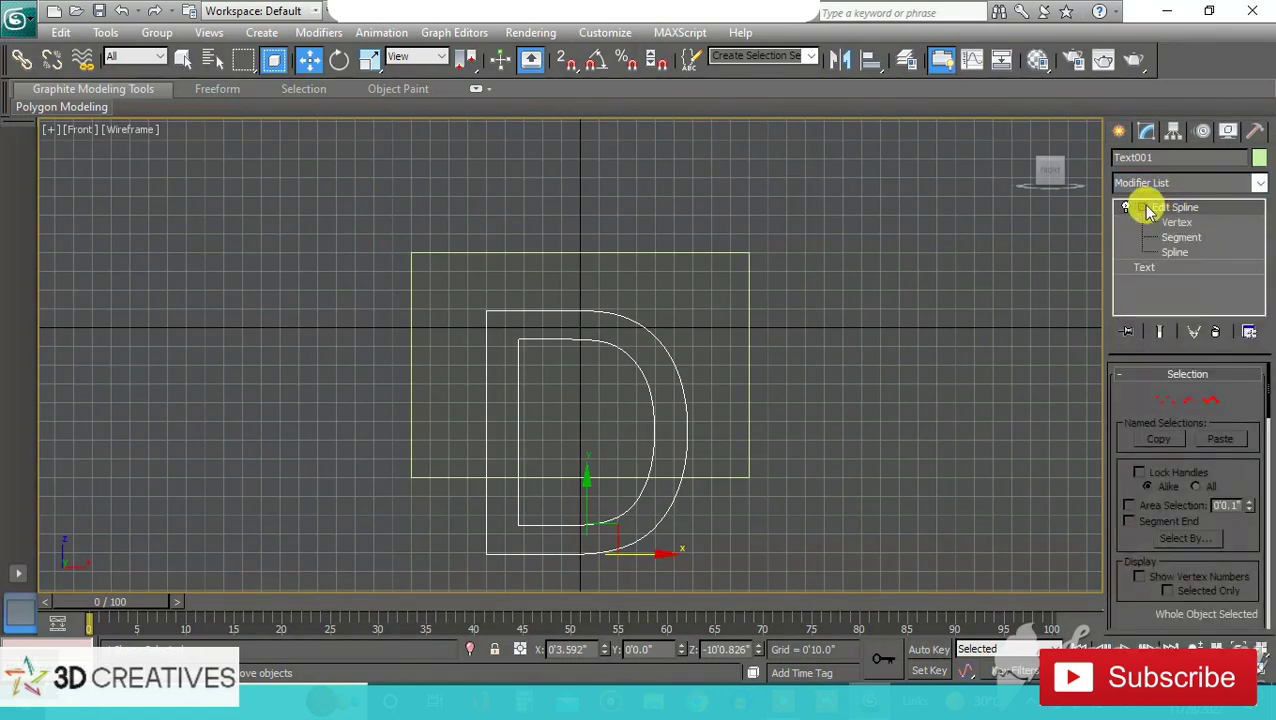
pyautogui.click(1178, 252)
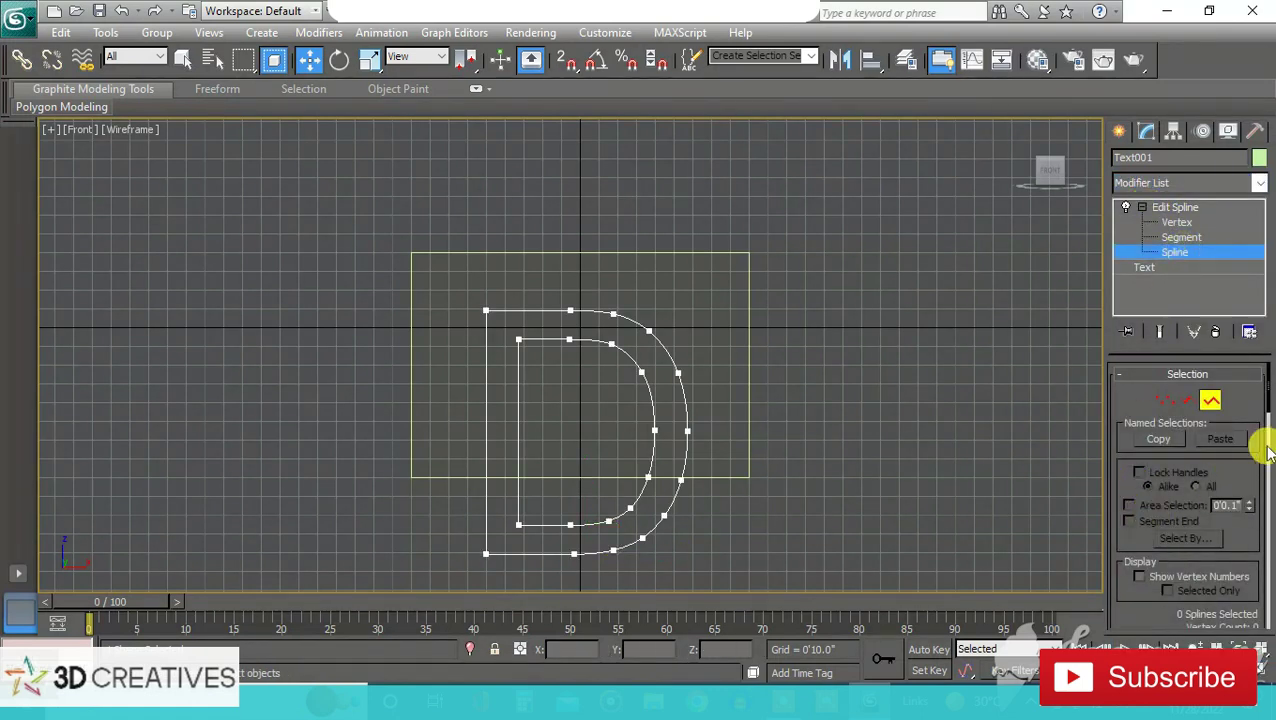
pyautogui.moveTo(1268, 392); pyautogui.dragTo(1260, 460)
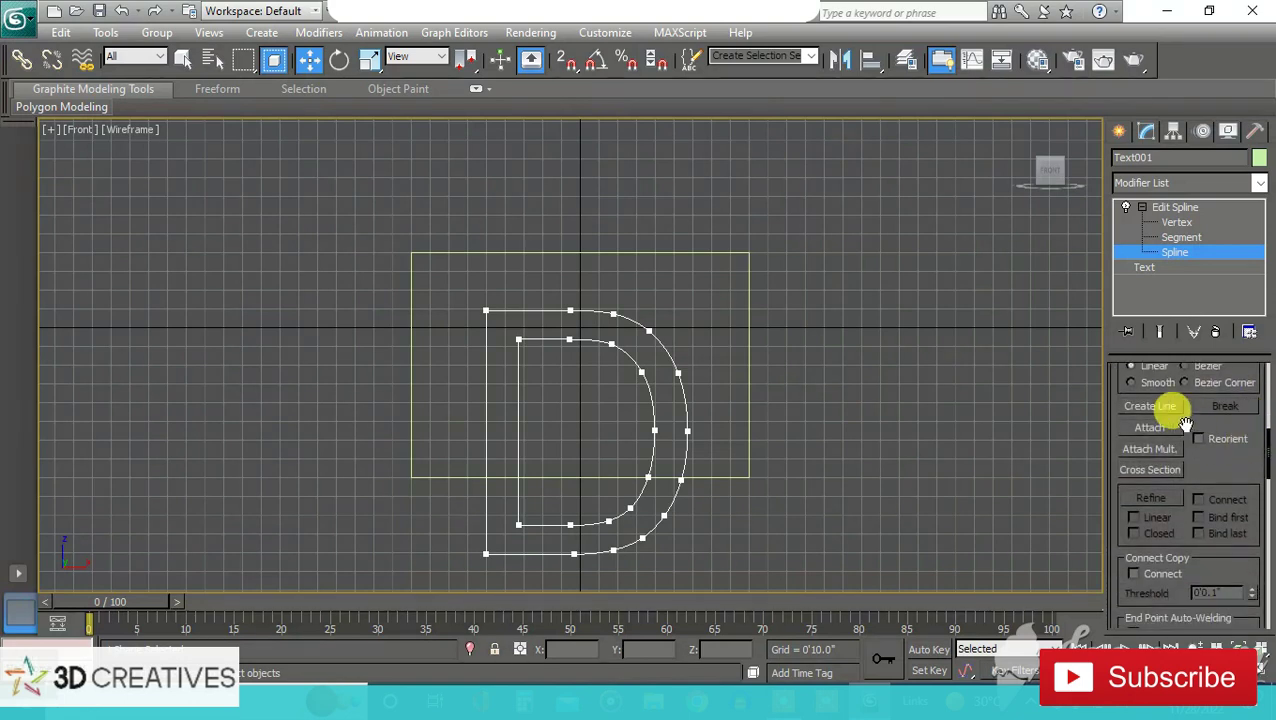
pyautogui.click(1150, 428)
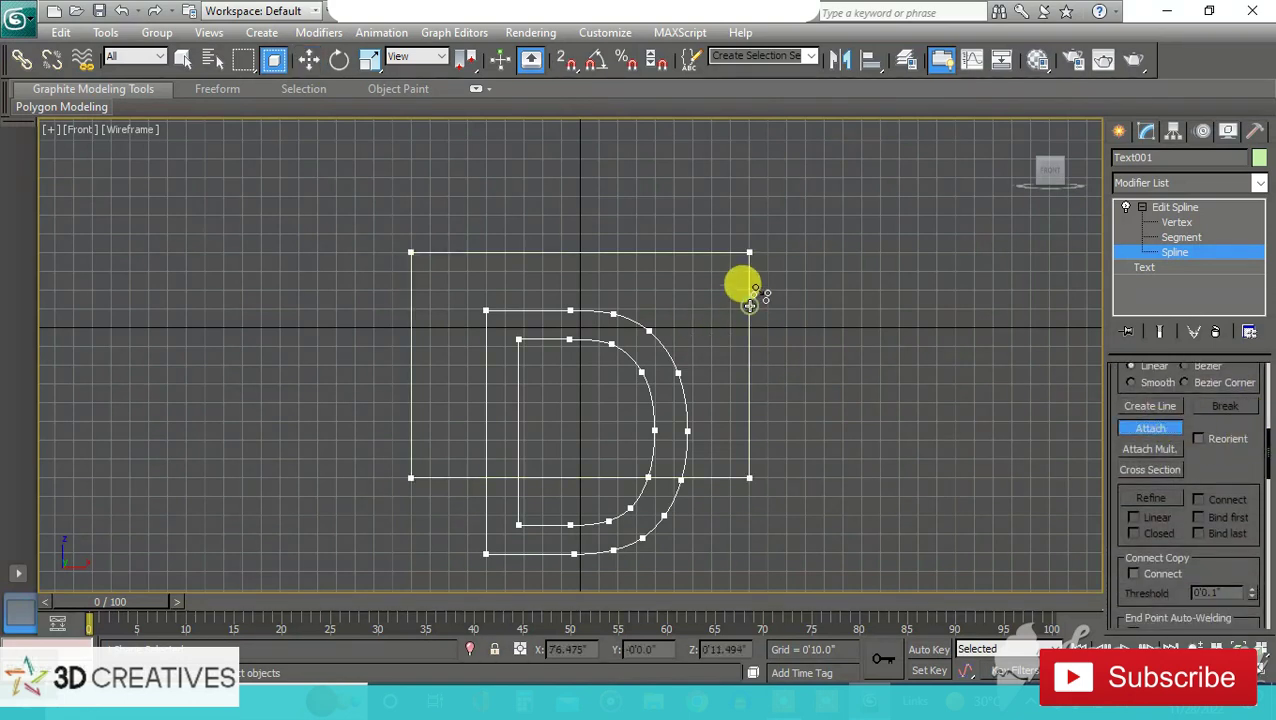
pyautogui.click(1176, 207)
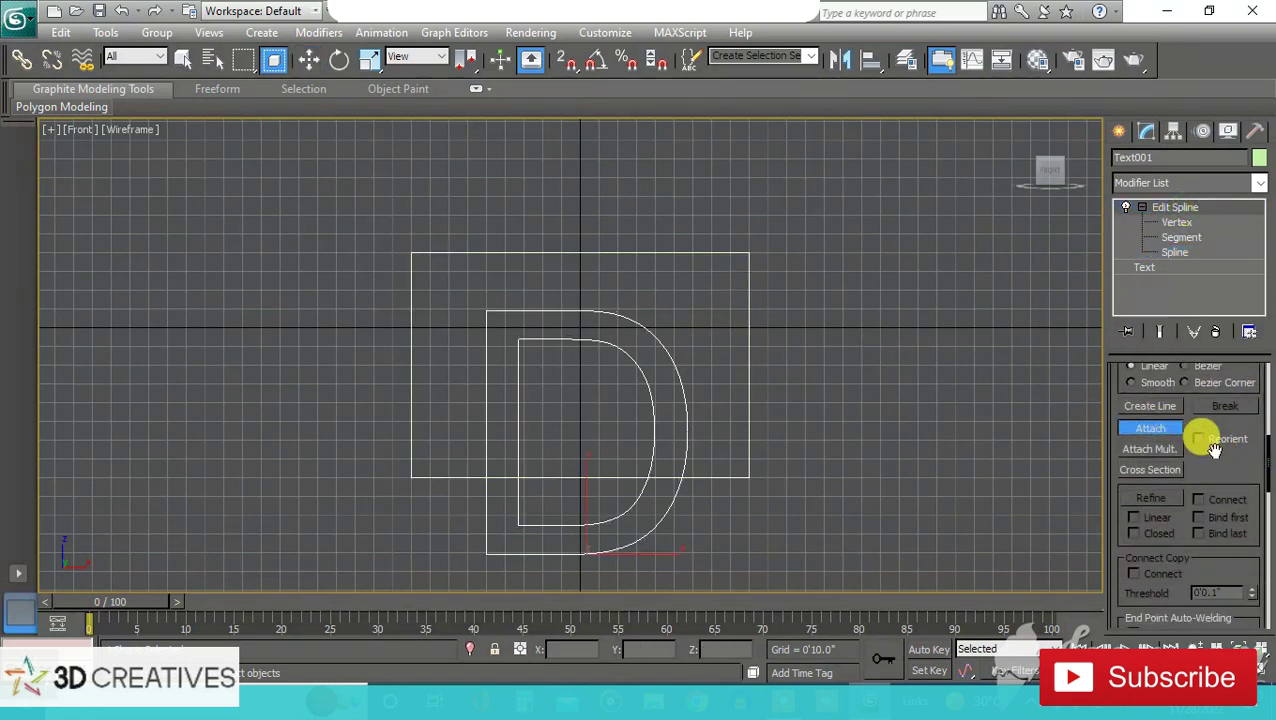
pyautogui.click(1150, 429)
pyautogui.moveTo(1268, 462)
pyautogui.mouseDown()
pyautogui.moveTo(1262, 561)
pyautogui.moveTo(1270, 353)
pyautogui.moveTo(1236, 333)
pyautogui.mouseUp()
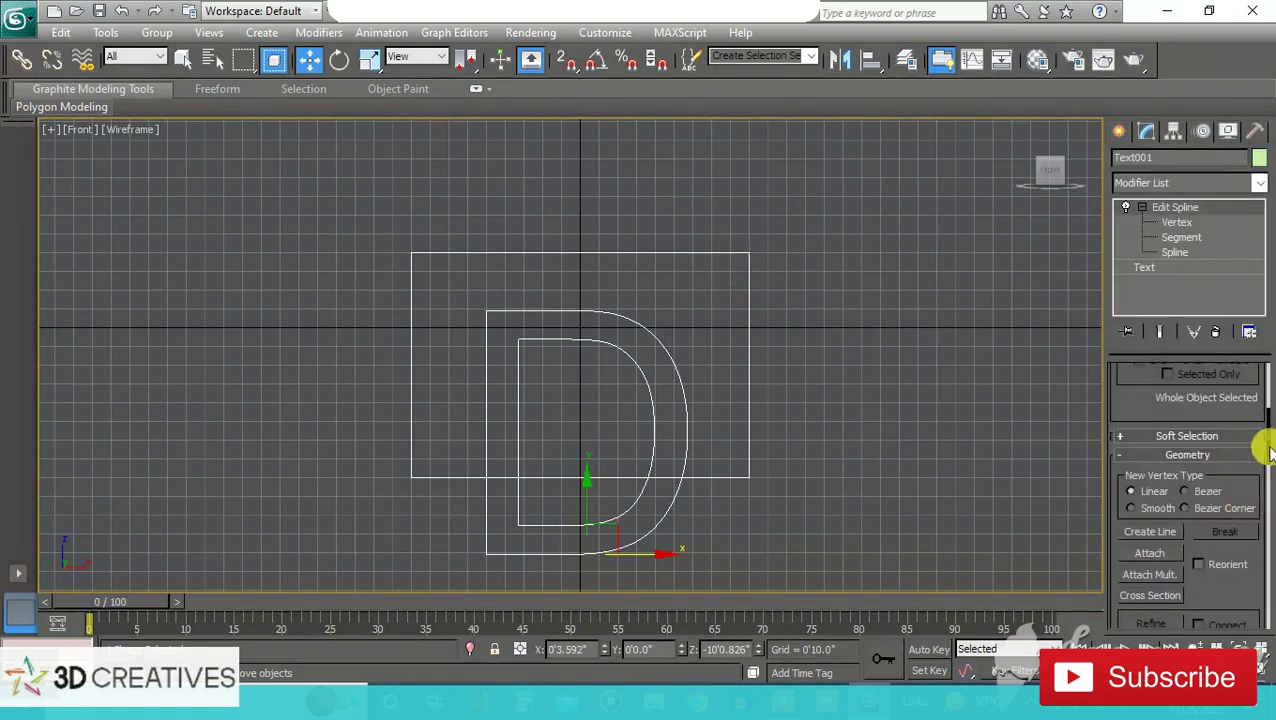
# Trim the D's lower curve, inner outline and bottom segment, leaving an arched notch.
pyautogui.moveTo(1268, 452)
pyautogui.mouseDown()
pyautogui.moveTo(1265, 600)
pyautogui.moveTo(1268, 385)
pyautogui.moveTo(1256, 512)
pyautogui.mouseUp()
pyautogui.click(1175, 252)
pyautogui.click(1150, 492)
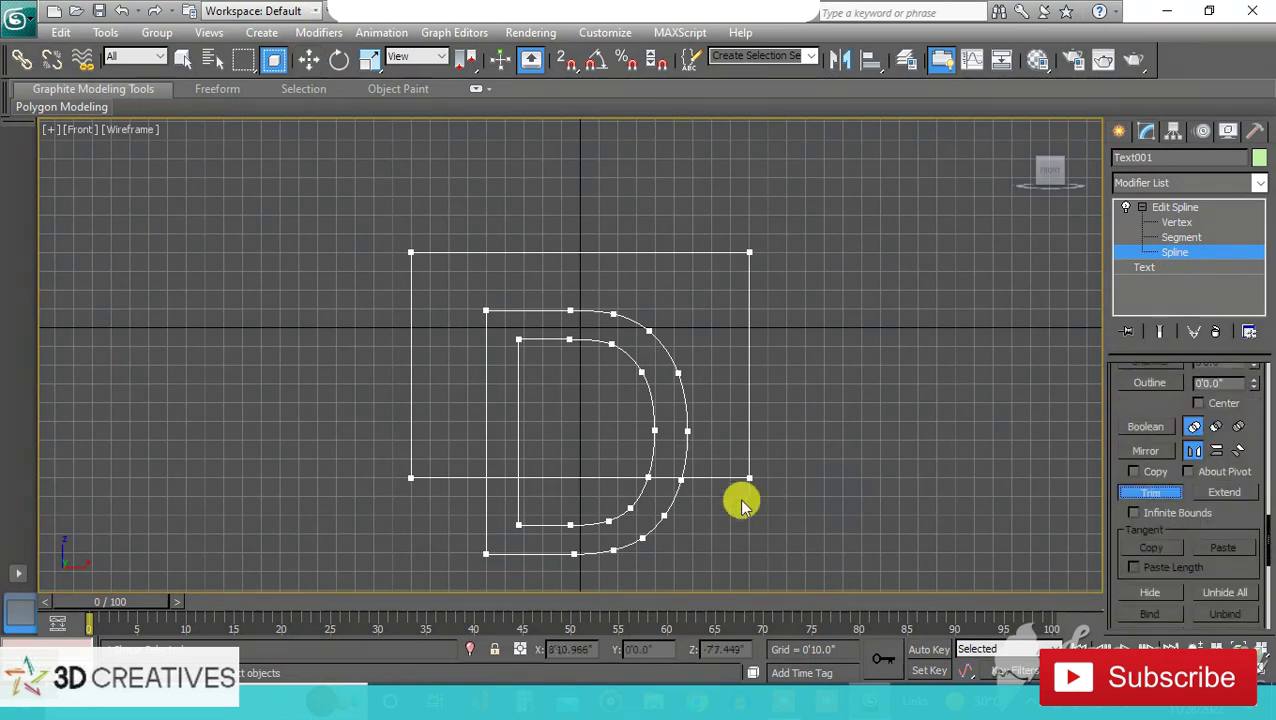
pyautogui.click(555, 549)
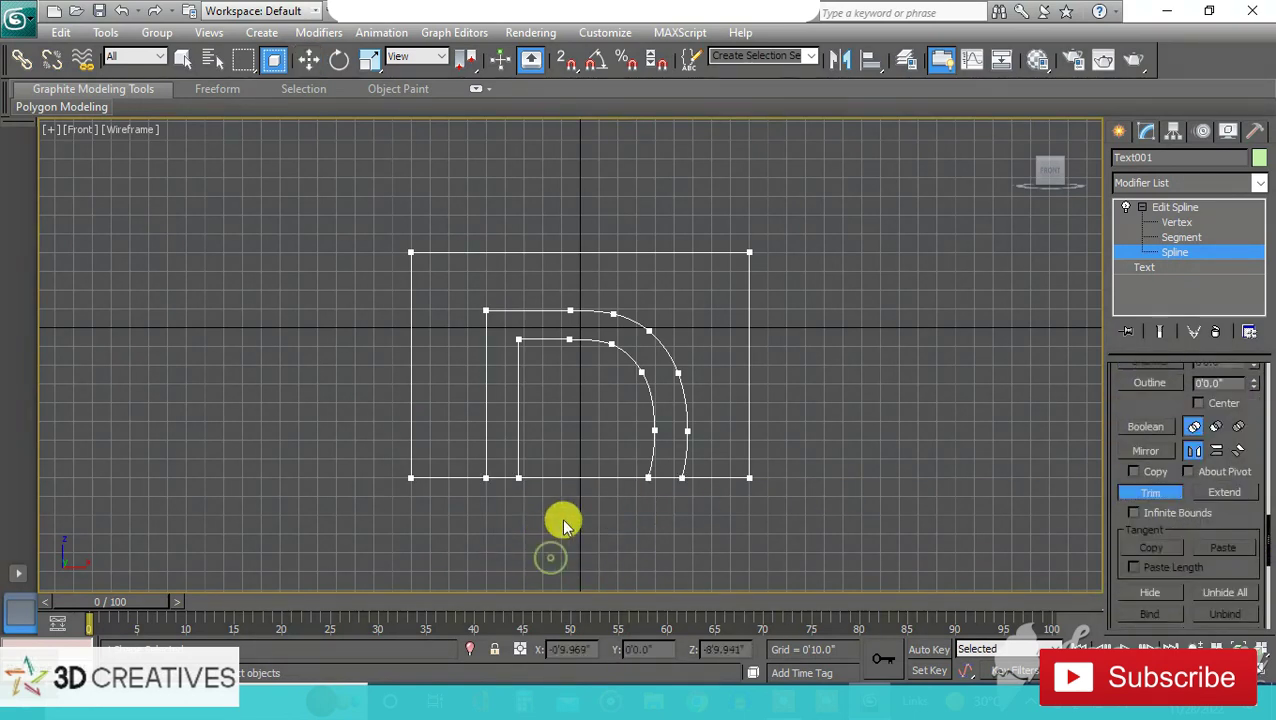
pyautogui.click(518, 384)
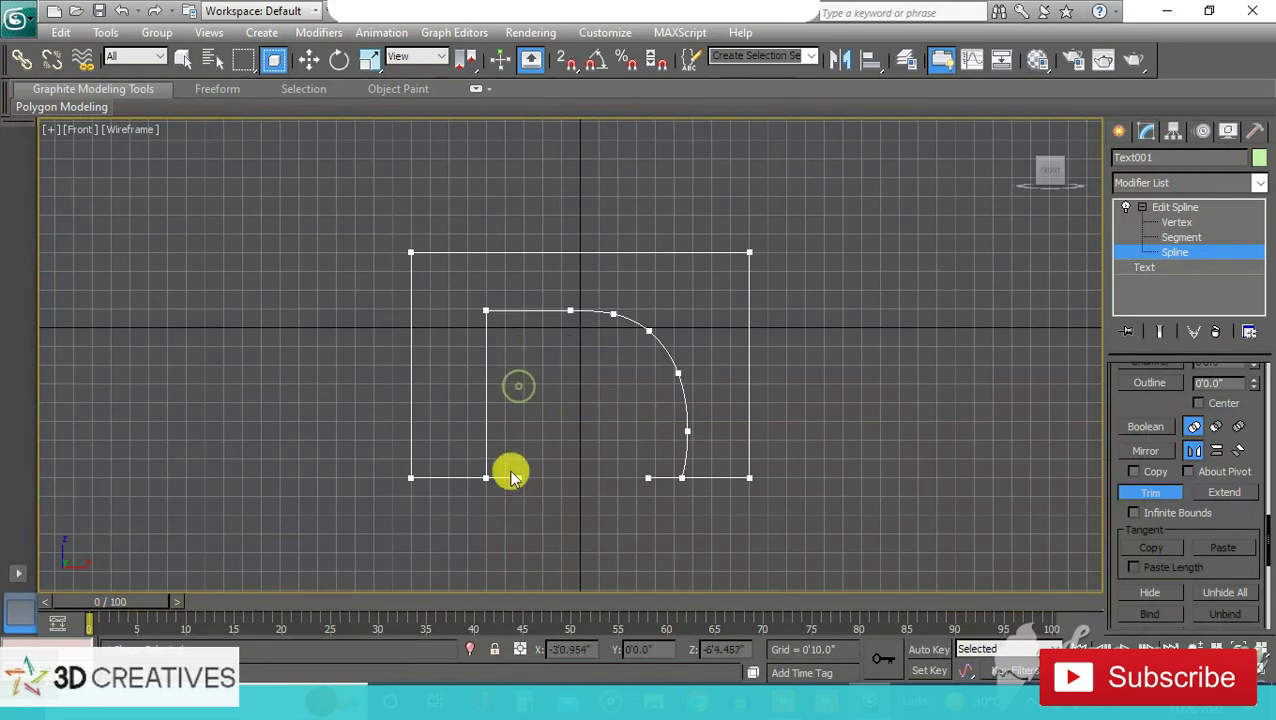
pyautogui.click(662, 477)
pyautogui.click(1175, 207)
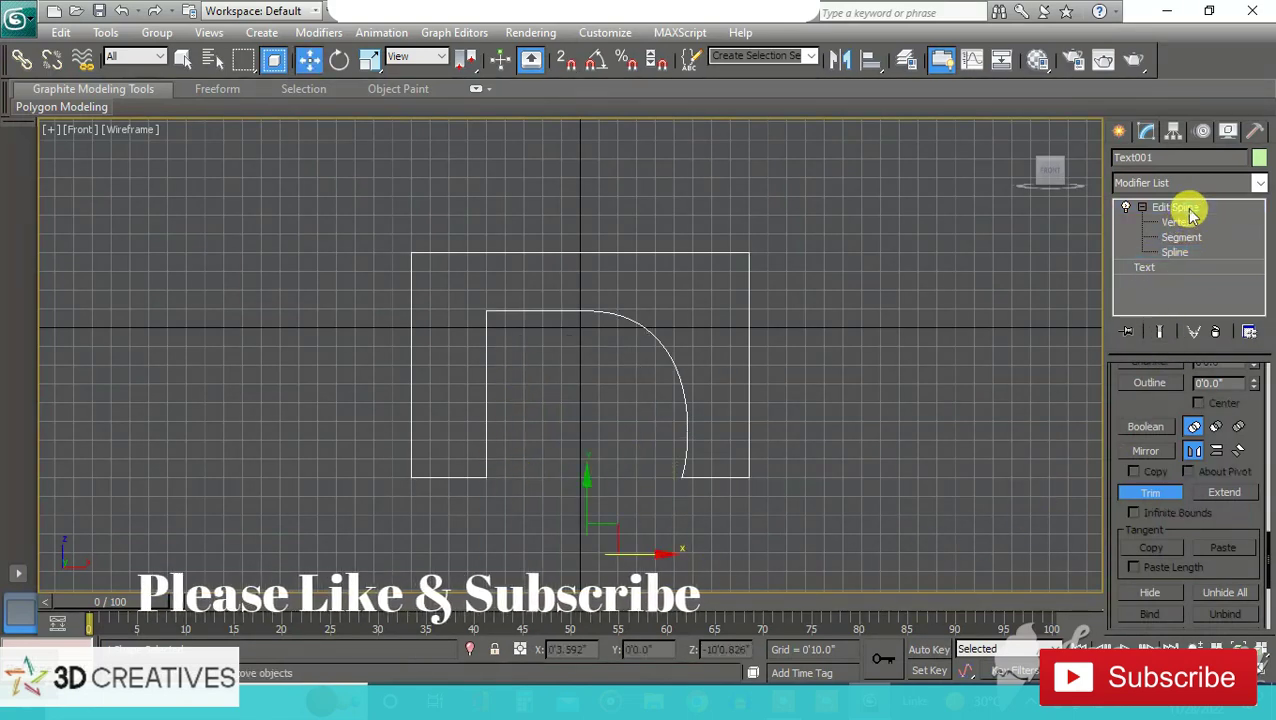
# Weld the overlapping vertices at the arch's base corners at Vertex level.
pyautogui.click(1177, 222)
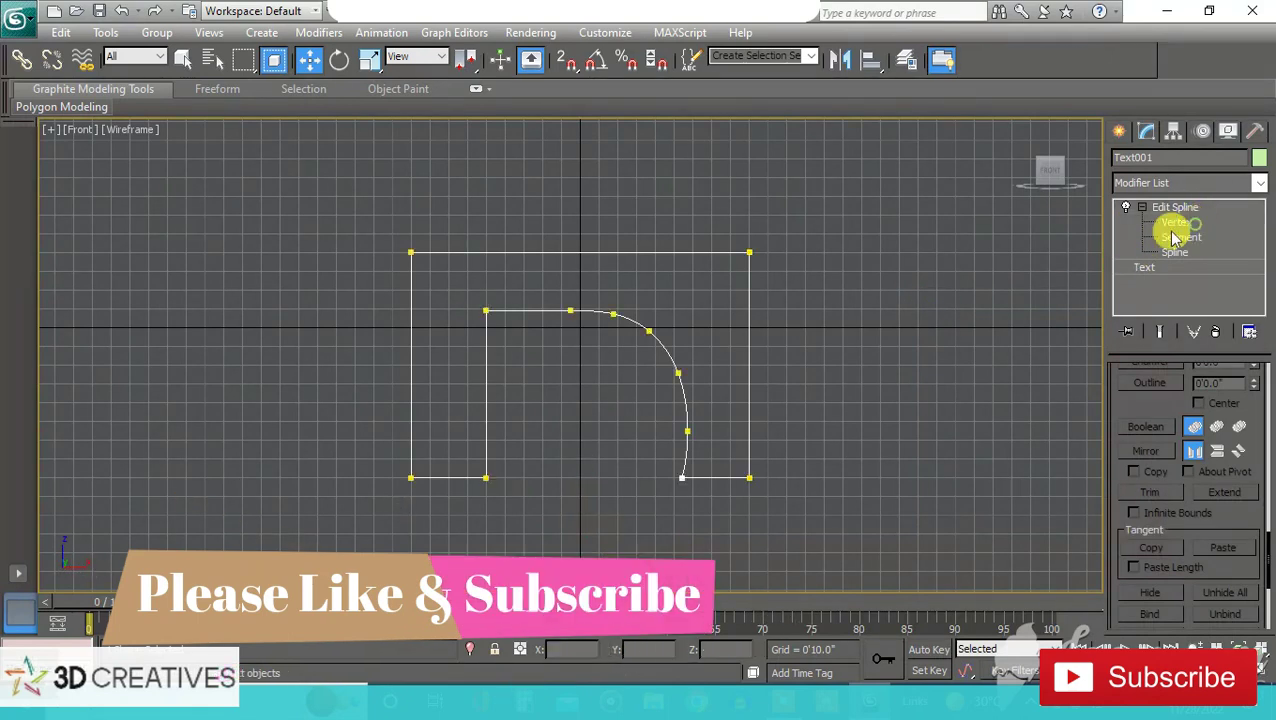
pyautogui.moveTo(470, 470); pyautogui.dragTo(498, 501)
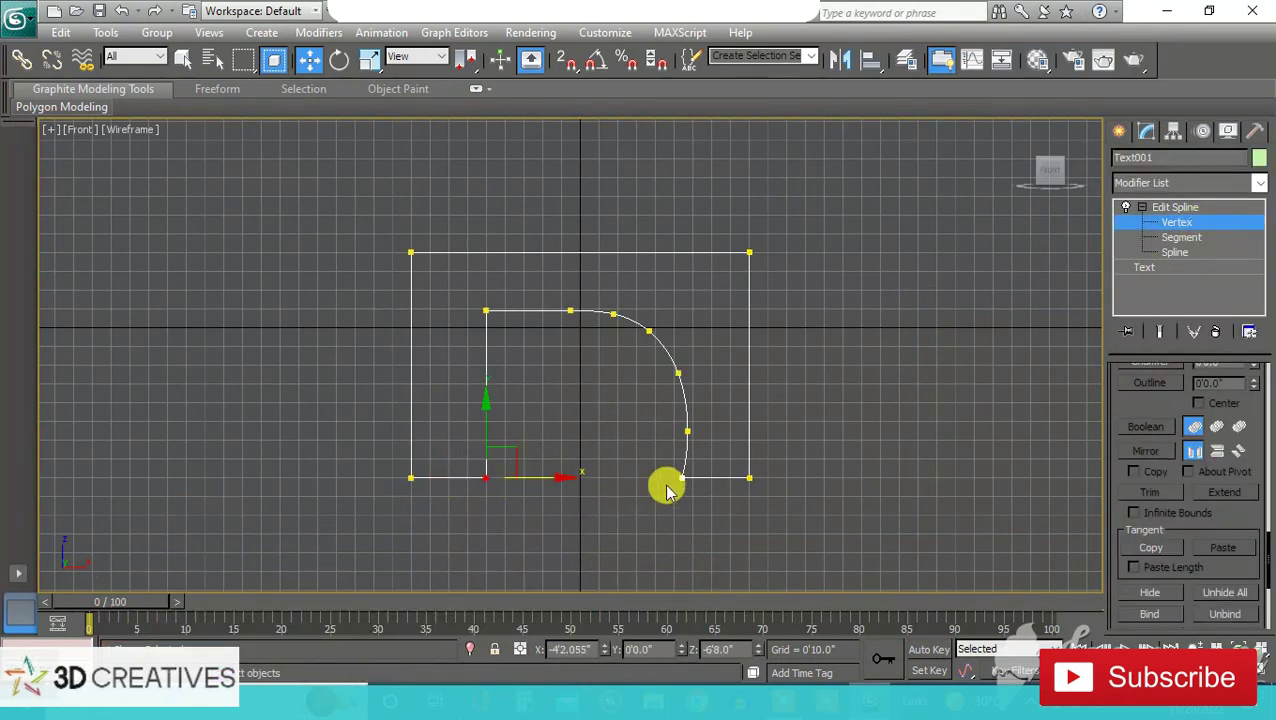
pyautogui.moveTo(681, 483)
pyautogui.mouseDown()
pyautogui.moveTo(718, 484)
pyautogui.moveTo(644, 470)
pyautogui.moveTo(660, 491)
pyautogui.moveTo(797, 469)
pyautogui.mouseUp()
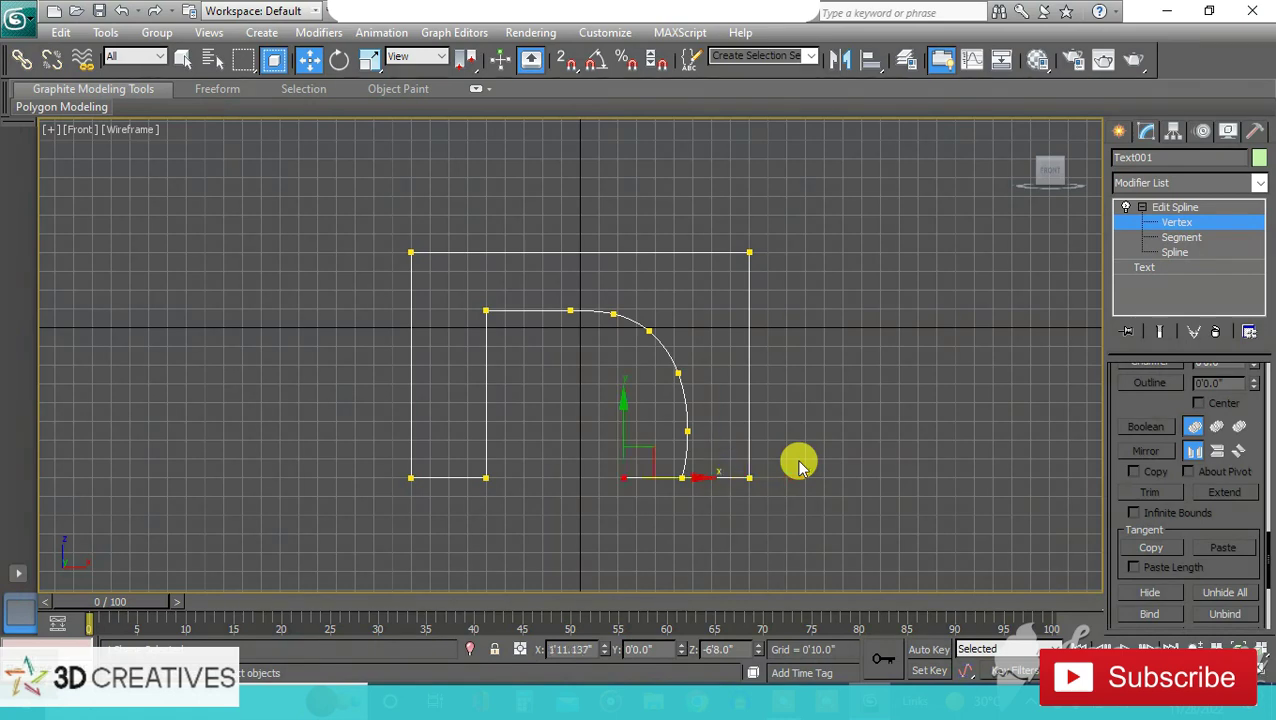
pyautogui.moveTo(500, 458); pyautogui.dragTo(466, 500)
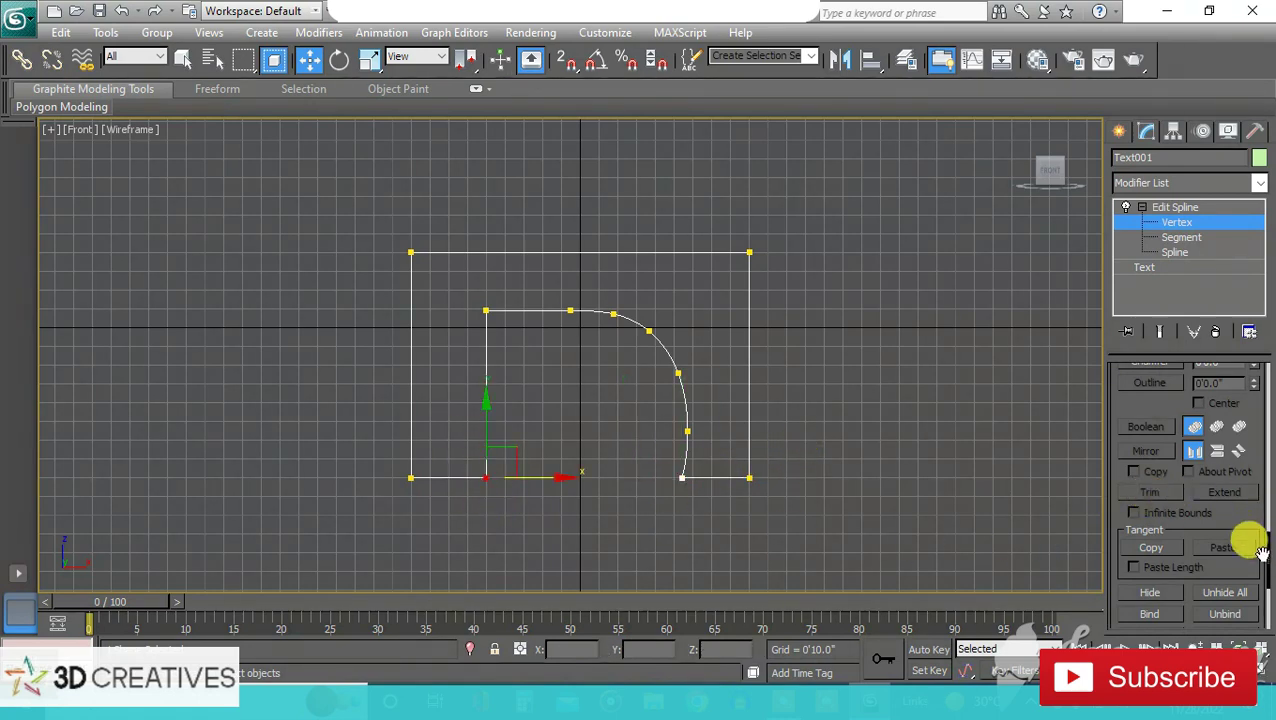
pyautogui.scroll(-1, 1262, 545)
pyautogui.moveTo(1263, 545); pyautogui.dragTo(1268, 503)
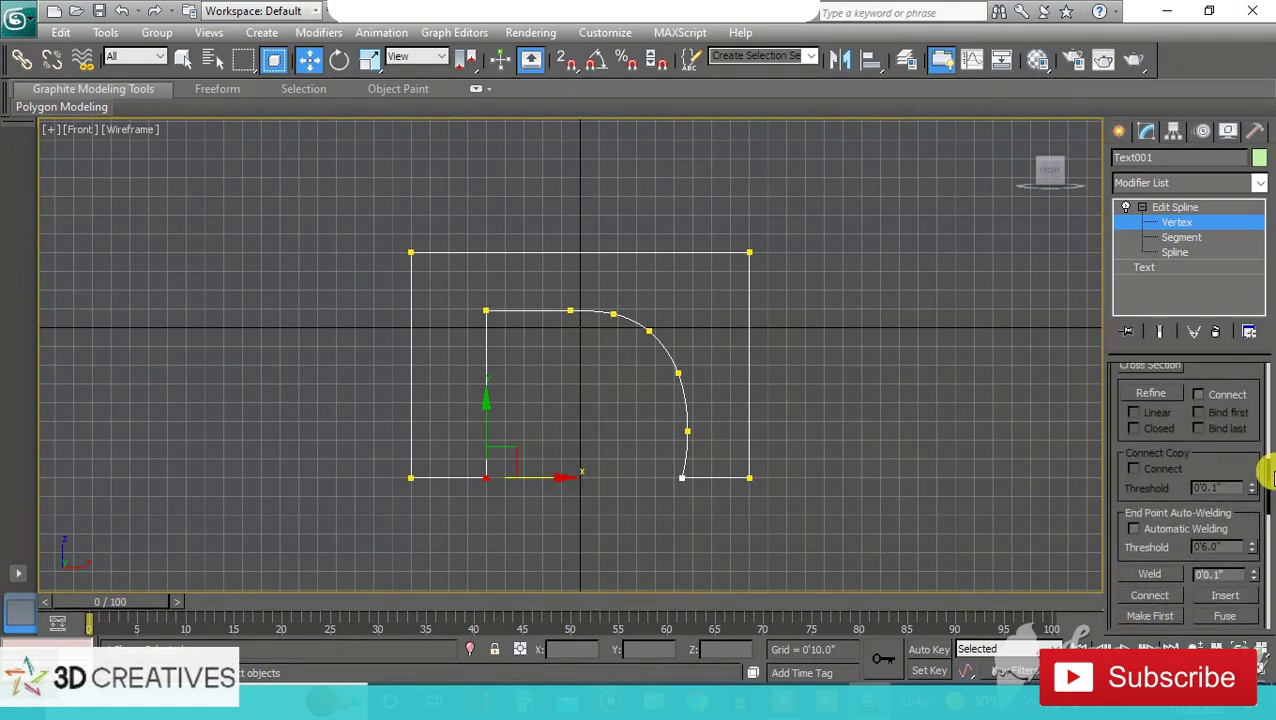
pyautogui.click(1168, 486)
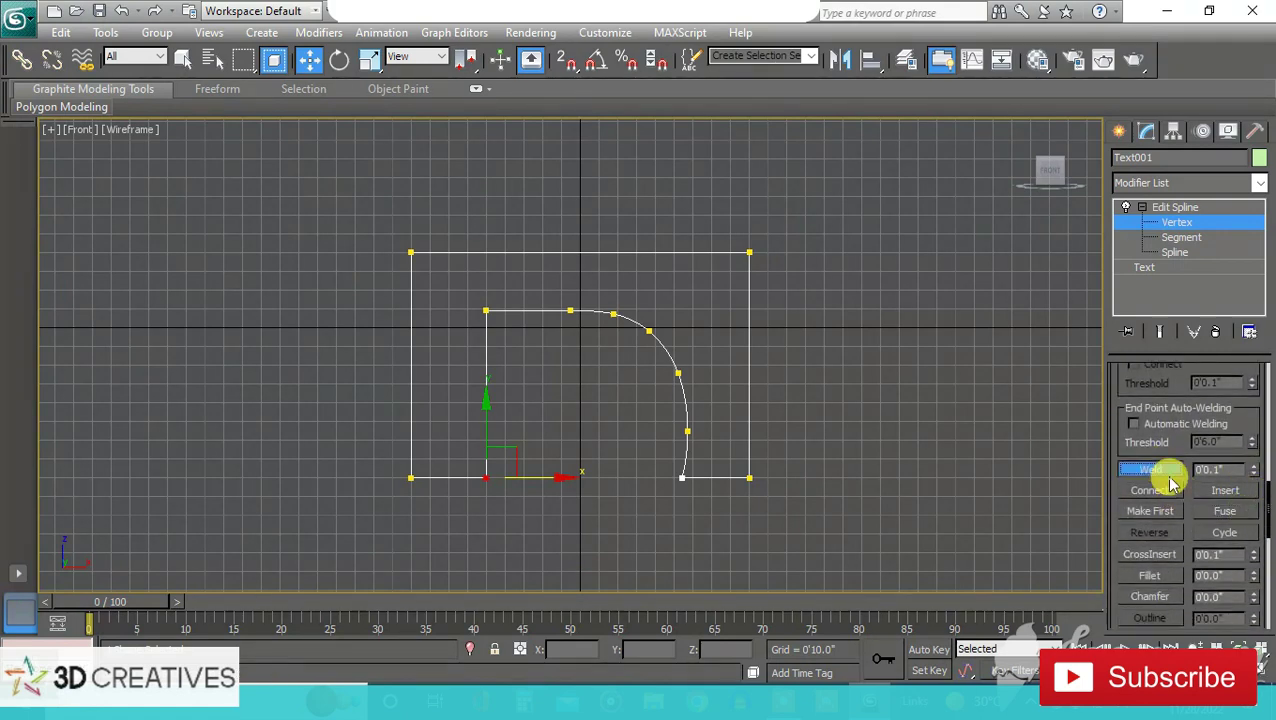
pyautogui.moveTo(688, 458); pyautogui.dragTo(661, 500)
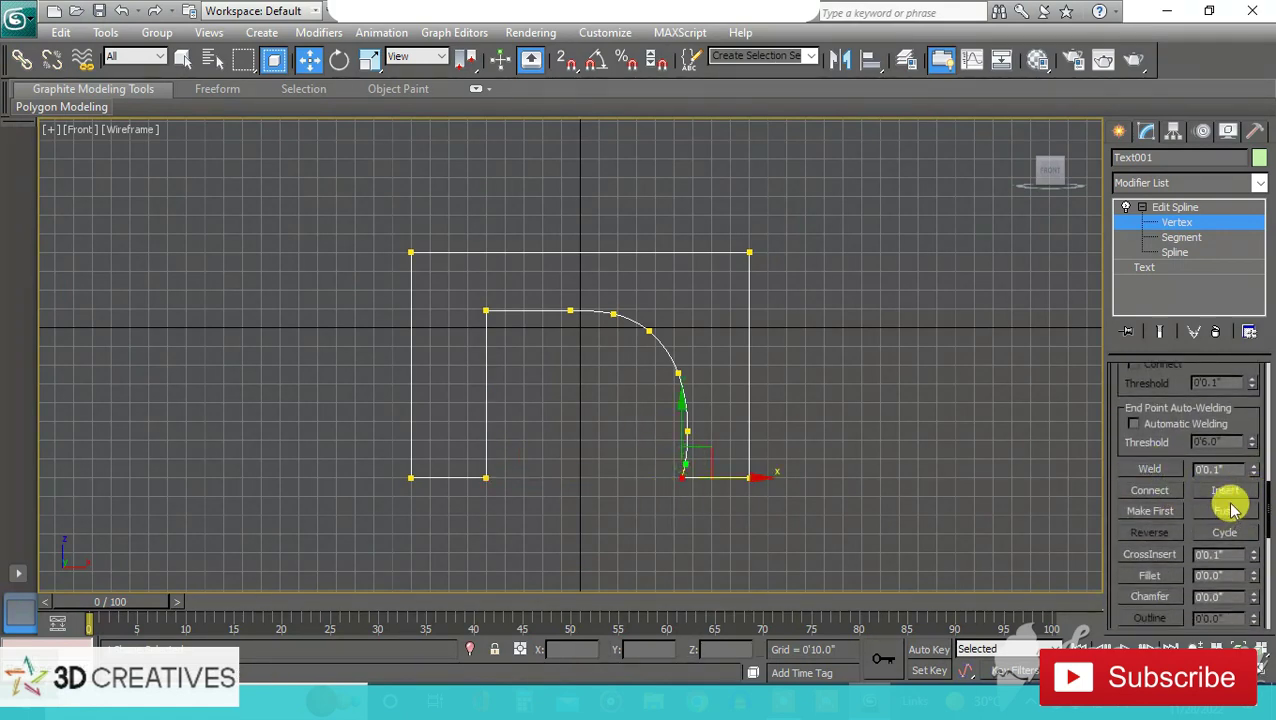
pyautogui.click(1170, 470)
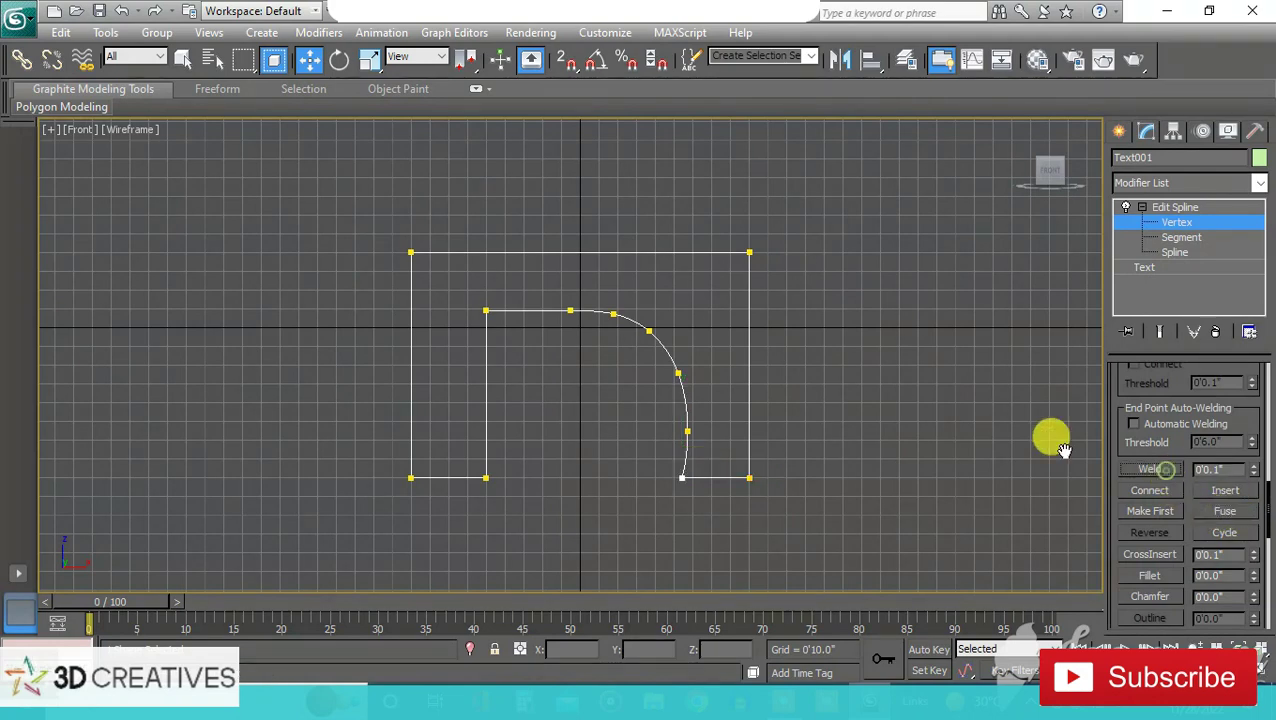
pyautogui.moveTo(852, 378)
pyautogui.mouseDown(button='middle')
pyautogui.moveTo(798, 399)
pyautogui.moveTo(827, 374)
pyautogui.mouseUp(button='middle')
pyautogui.click(1175, 210)
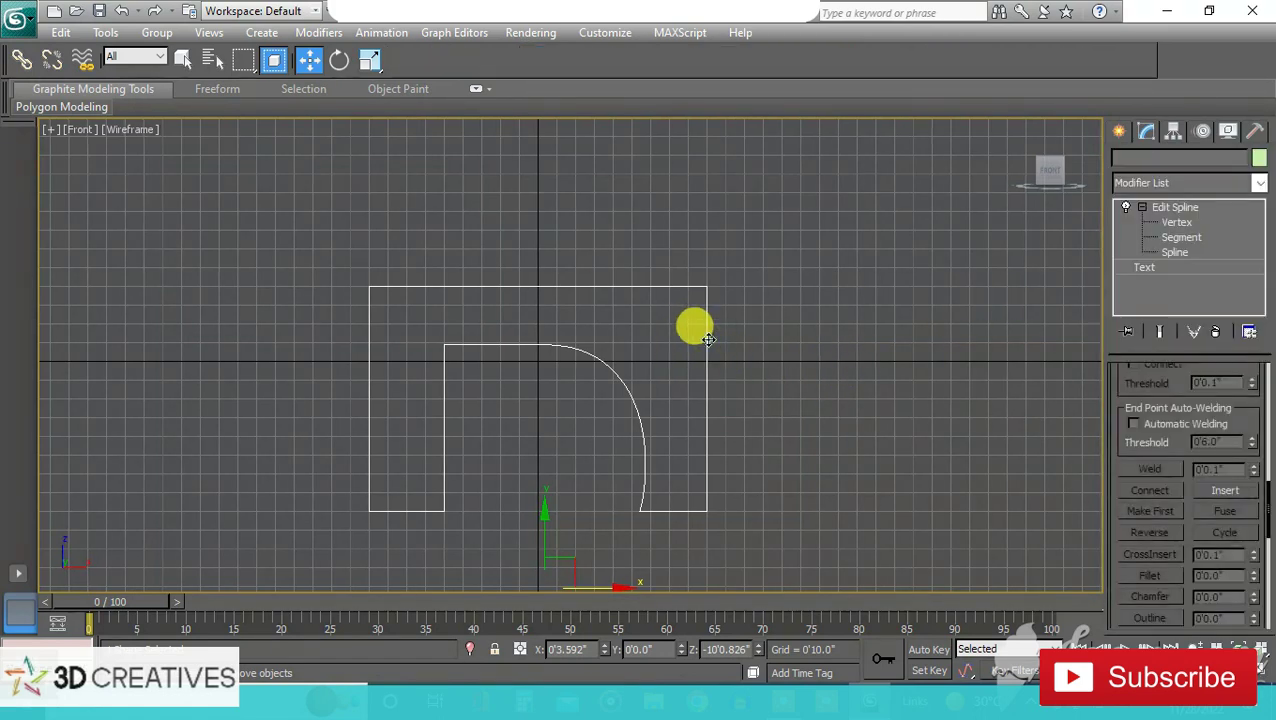
# Switch to a full-screen Perspective view.
pyautogui.moveTo(810, 358)
pyautogui.mouseDown(button='middle')
pyautogui.moveTo(735, 347)
pyautogui.moveTo(742, 360)
pyautogui.mouseUp(button='middle')
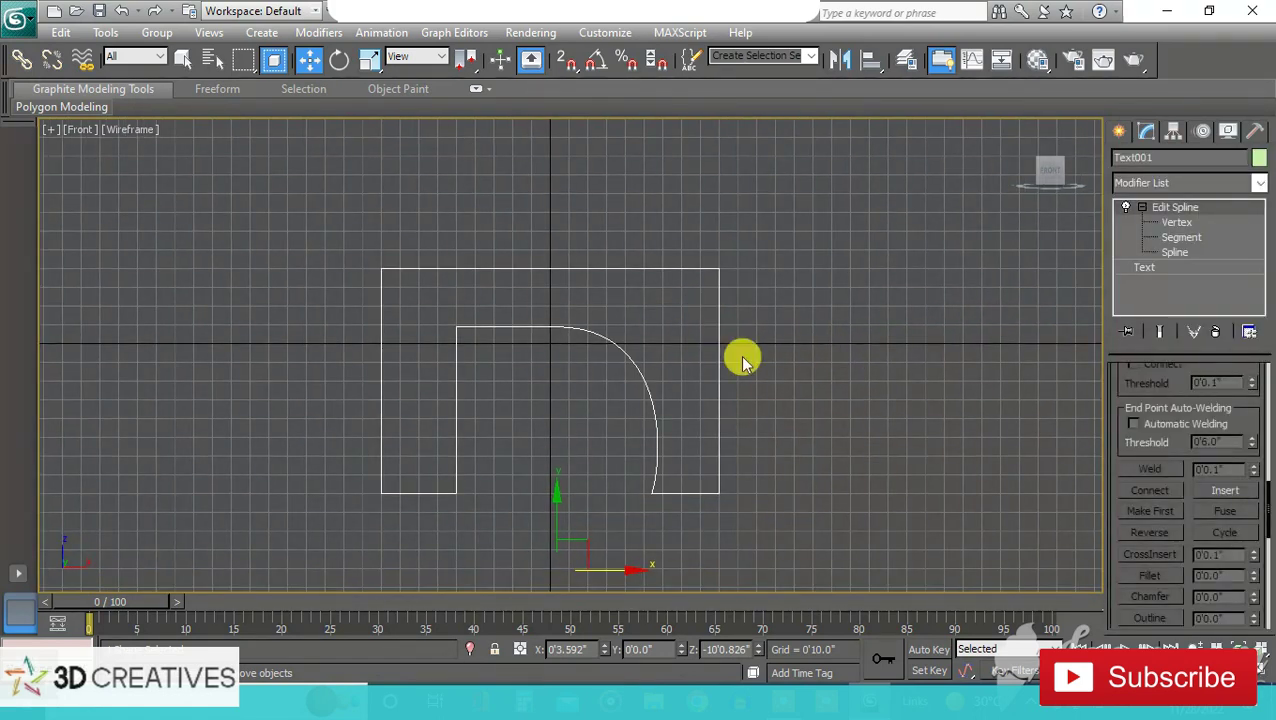
pyautogui.hotkey('alt', 'w')
pyautogui.moveTo(911, 378)
pyautogui.mouseDown(button='middle')
pyautogui.moveTo(931, 441)
pyautogui.moveTo(834, 401)
pyautogui.moveTo(820, 367)
pyautogui.mouseUp(button='middle')
pyautogui.hotkey('alt', 'w')
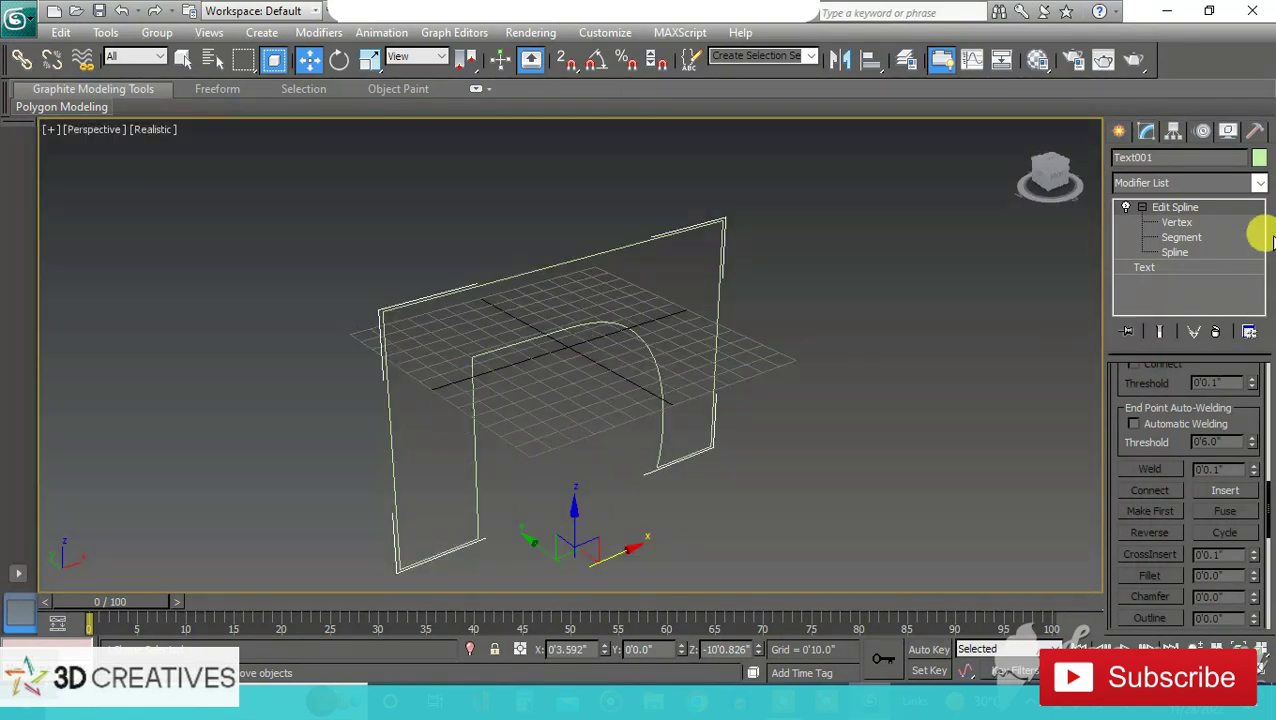
# Extrude the outline 1'5.0" and open the Object Color dialog.
pyautogui.click(1260, 184)
pyautogui.click(1141, 281)
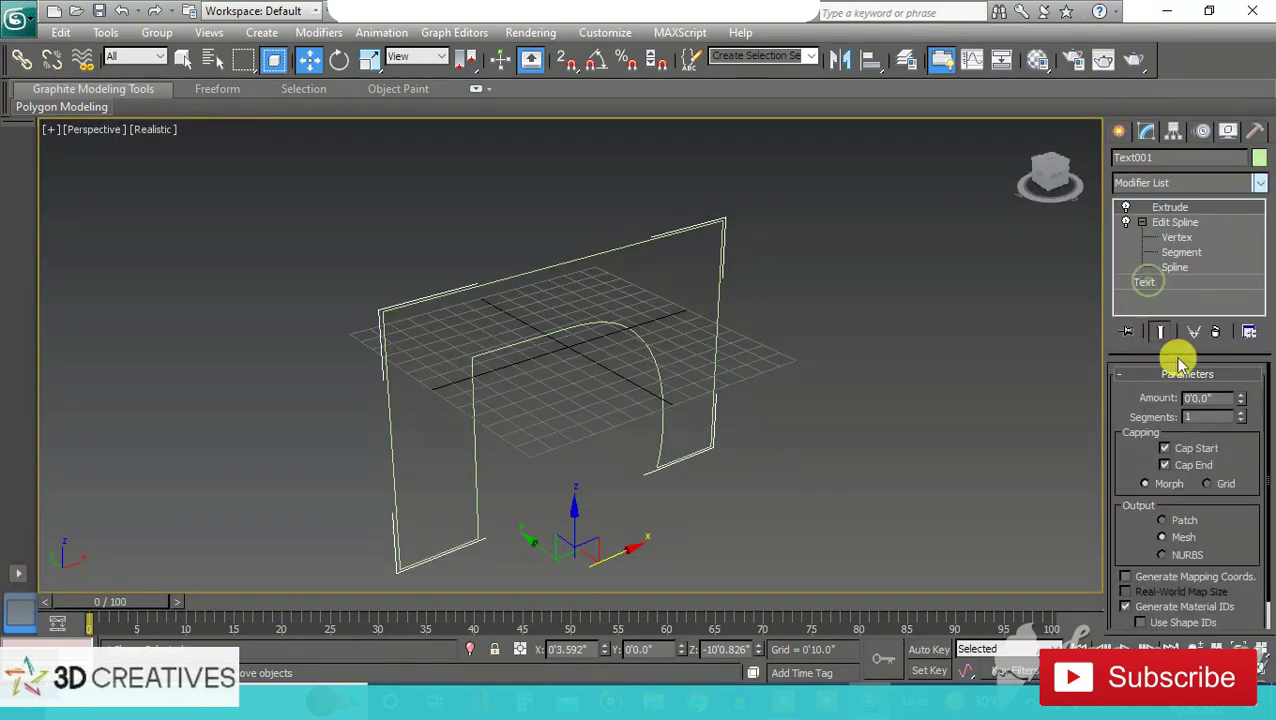
pyautogui.moveTo(1245, 400); pyautogui.dragTo(1219, 345)
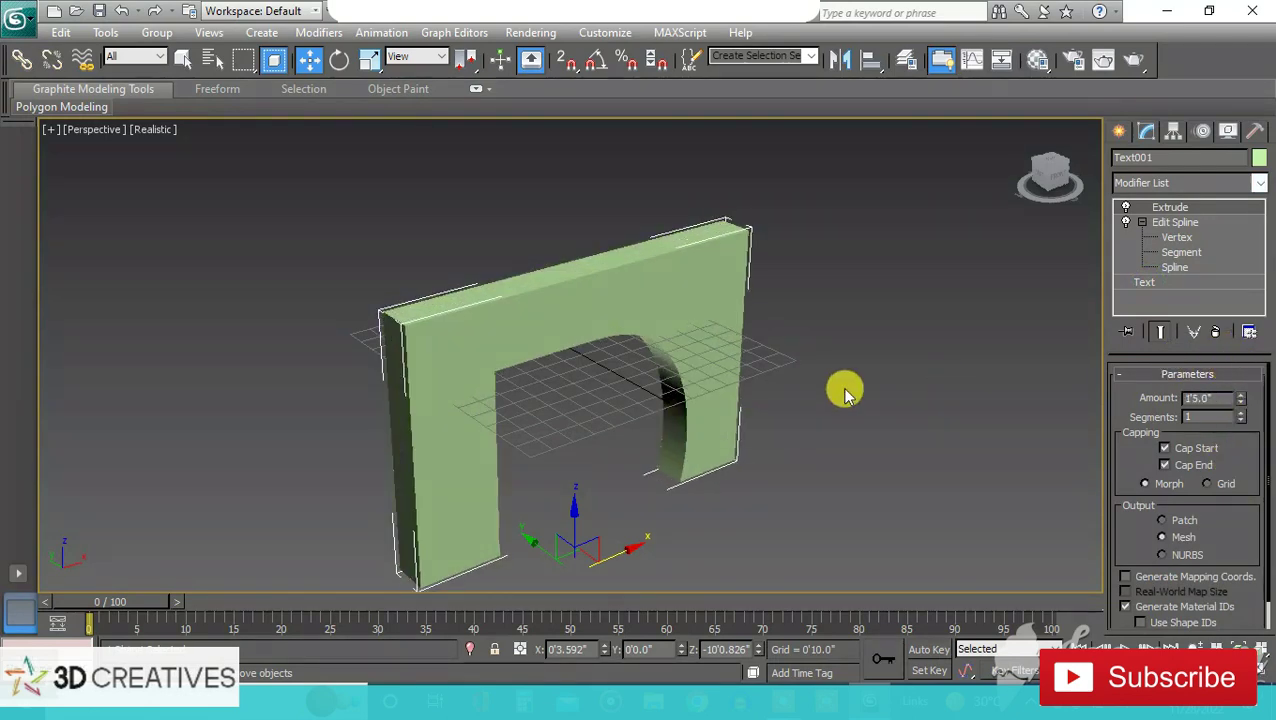
pyautogui.keyDown('alt'); pyautogui.moveTo(843, 390); pyautogui.dragTo(829, 379, button='middle'); pyautogui.keyUp('alt')
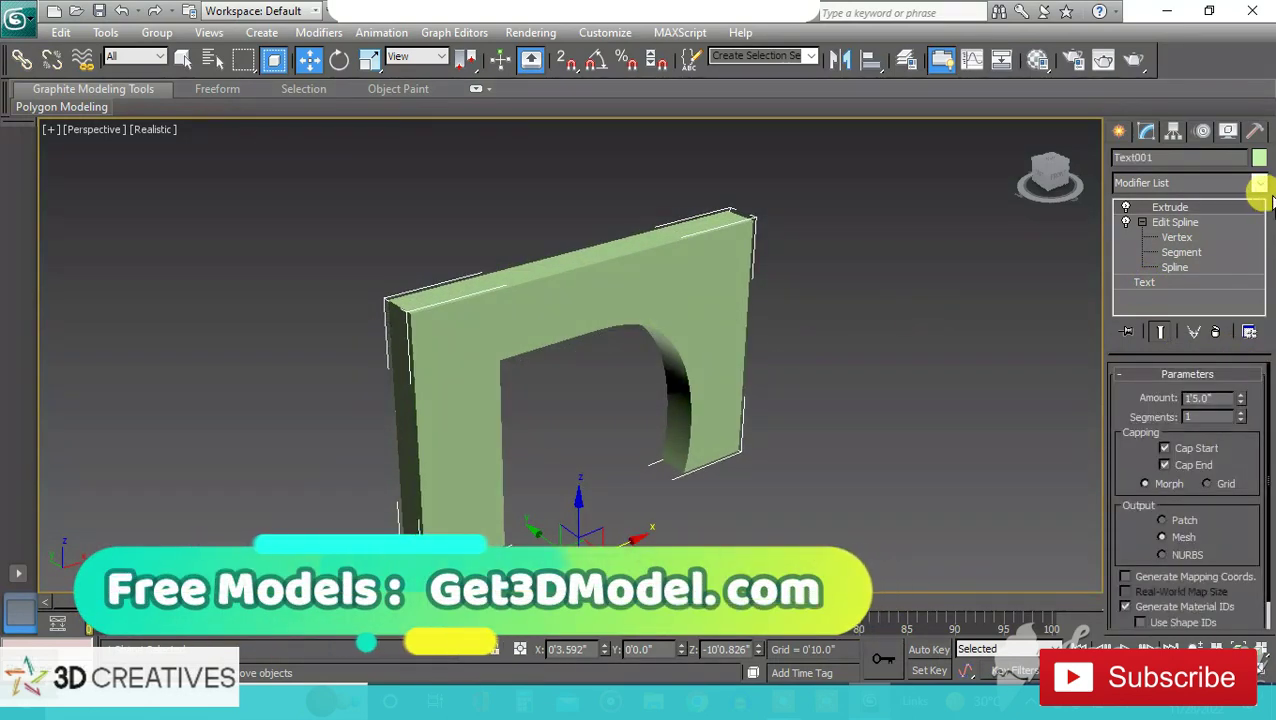
pyautogui.click(1258, 158)
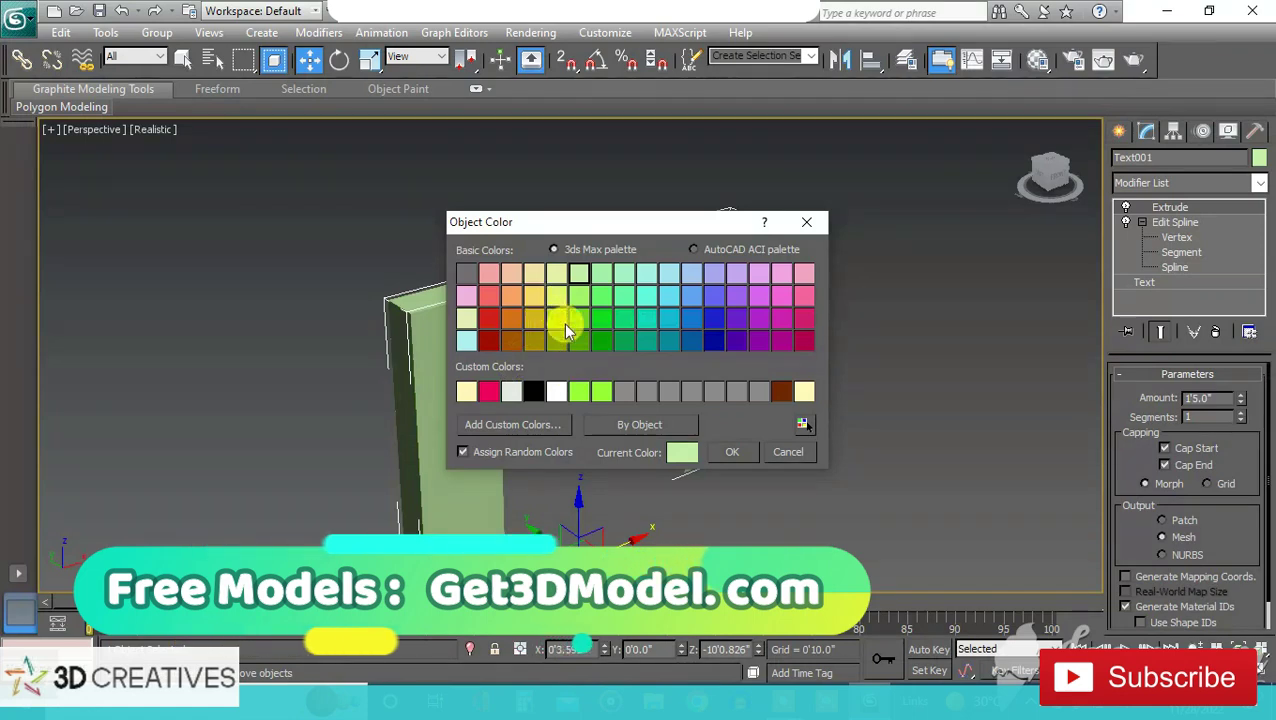
# Colour the wall yellow and reselect it.
pyautogui.click(512, 424)
pyautogui.click(731, 451)
pyautogui.click(811, 358)
pyautogui.moveTo(817, 347)
pyautogui.keyDown('alt'); pyautogui.mouseDown(button='middle')
pyautogui.moveTo(826, 312)
pyautogui.moveTo(880, 323)
pyautogui.moveTo(741, 319)
pyautogui.moveTo(754, 334)
pyautogui.mouseUp(button='middle'); pyautogui.keyUp('alt')
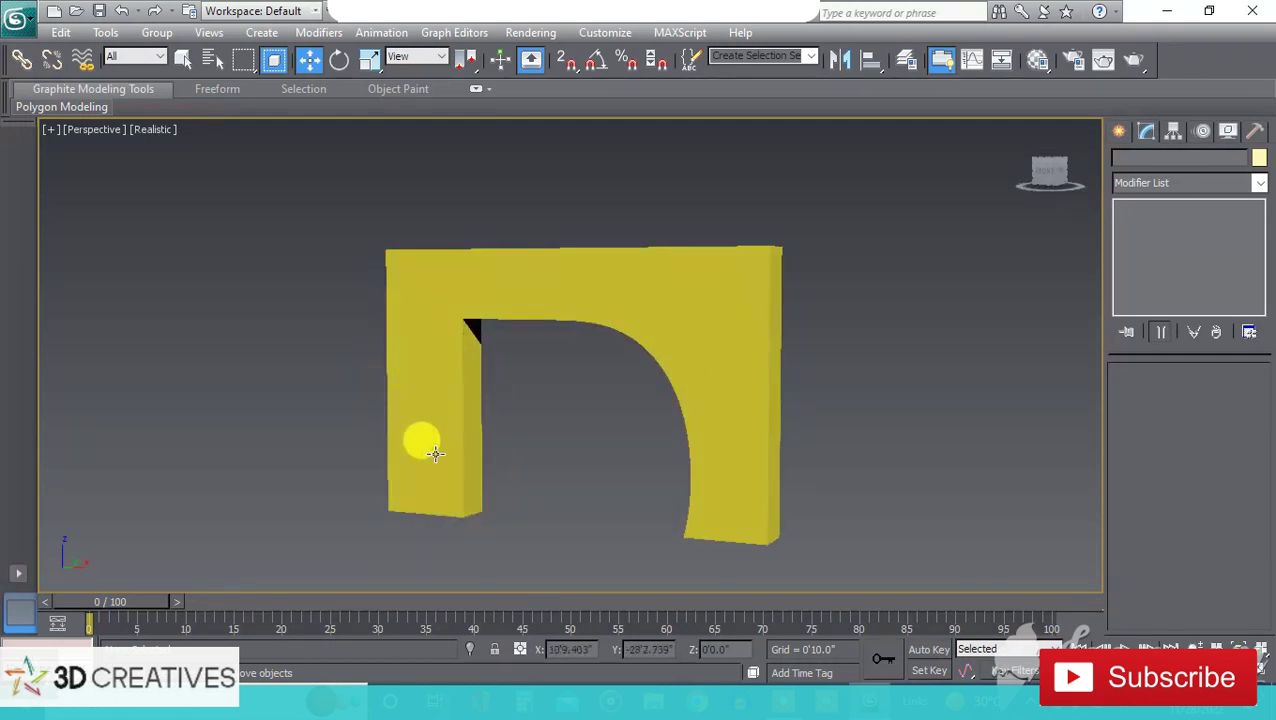
pyautogui.click(700, 337)
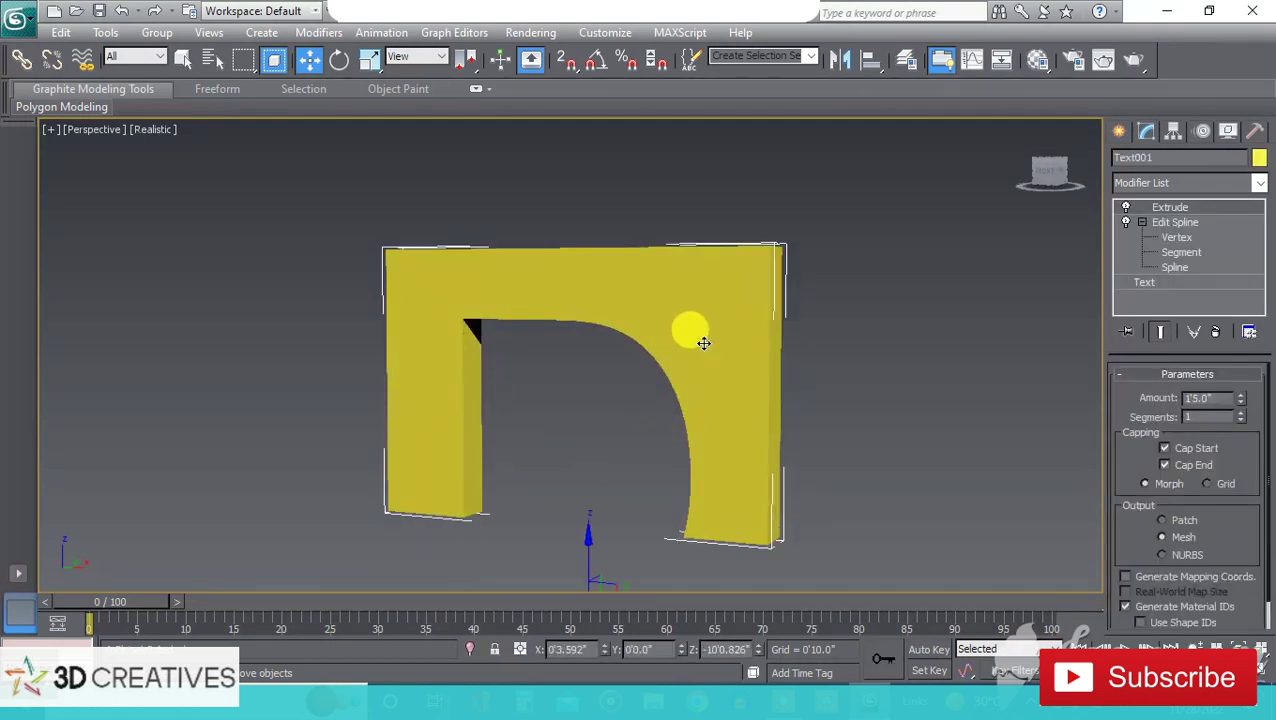
# Reduce the Extrude amount to 0'11.5" and view the wall in plain shaded display.
pyautogui.moveTo(1240, 400); pyautogui.dragTo(1240, 408)
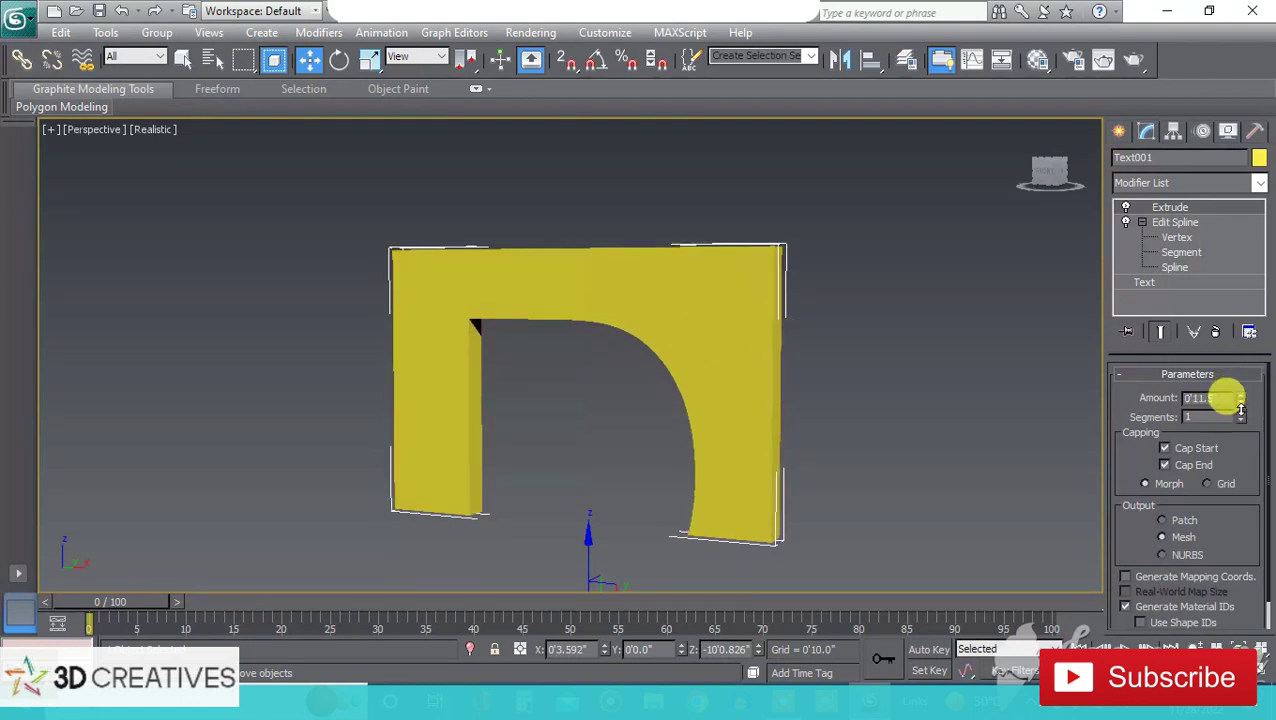
pyautogui.moveTo(903, 340)
pyautogui.keyDown('alt'); pyautogui.mouseDown(button='middle')
pyautogui.moveTo(758, 342)
pyautogui.moveTo(763, 319)
pyautogui.moveTo(793, 333)
pyautogui.mouseUp(button='middle'); pyautogui.keyUp('alt')
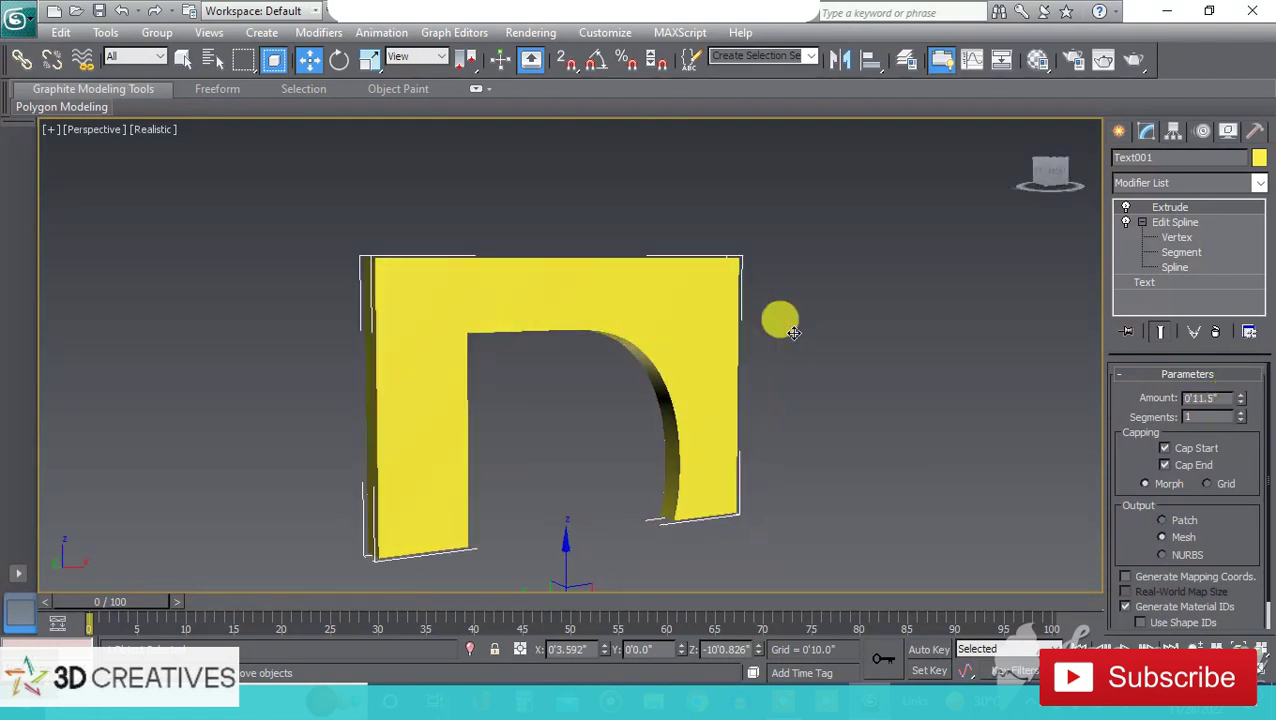
pyautogui.click(172, 172)
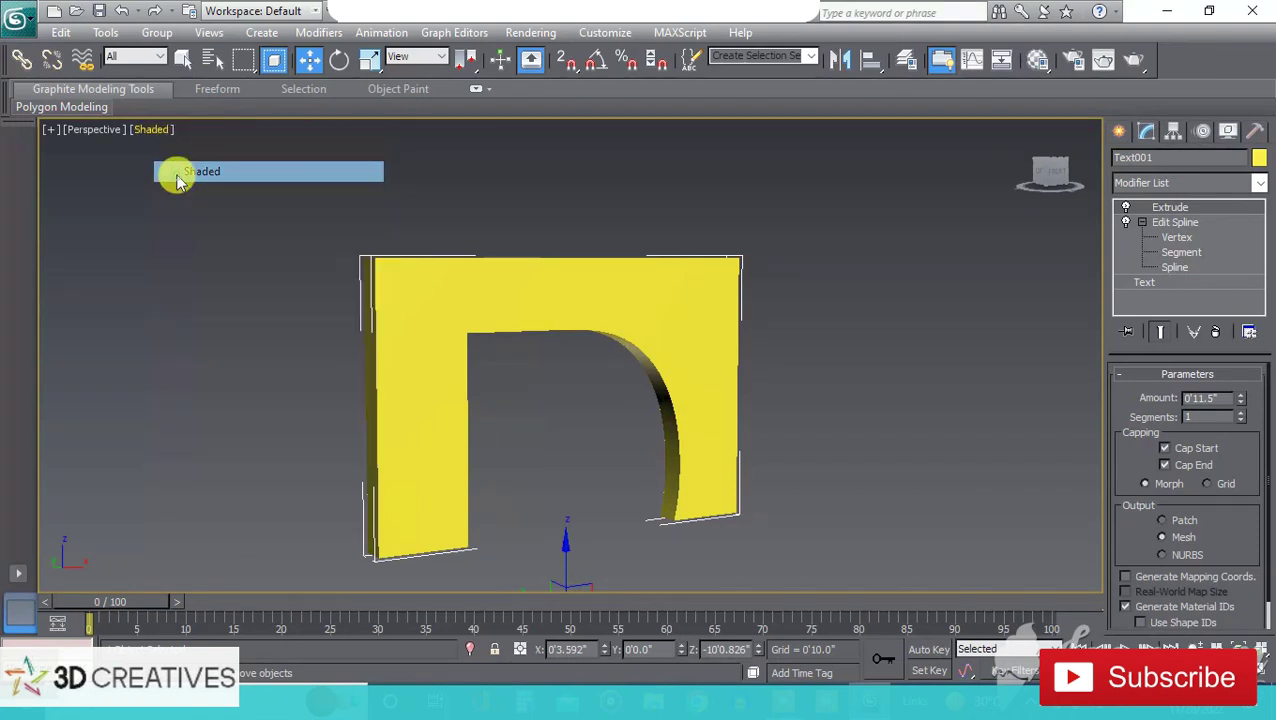
pyautogui.moveTo(524, 194); pyautogui.dragTo(540, 178, button='middle')
pyautogui.moveTo(903, 365)
pyautogui.keyDown('alt'); pyautogui.mouseDown(button='middle')
pyautogui.moveTo(718, 344)
pyautogui.moveTo(863, 359)
pyautogui.moveTo(897, 385)
pyautogui.mouseUp(button='middle'); pyautogui.keyUp('alt')
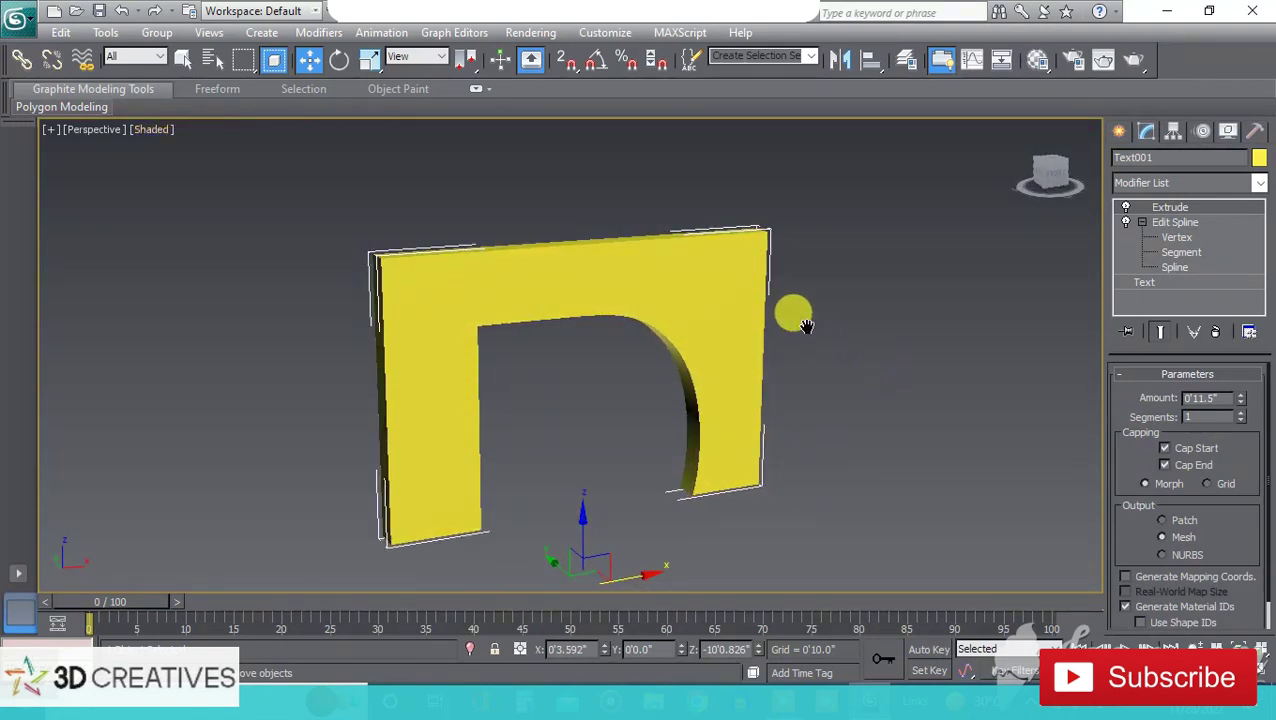
pyautogui.moveTo(806, 326); pyautogui.dragTo(806, 330, button='middle')
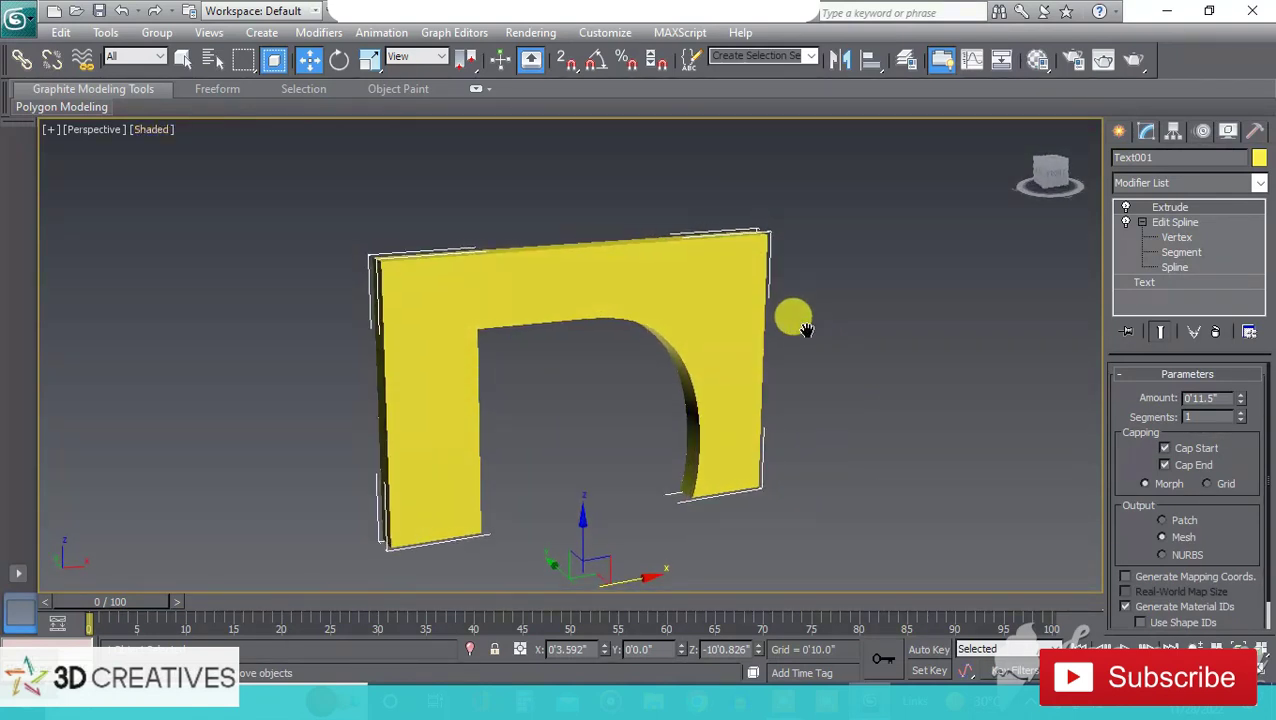
# Hide the Extrude, return to Edit Spline's Spline level, and maximize the Front view.
pyautogui.click(1127, 210)
pyautogui.click(1178, 238)
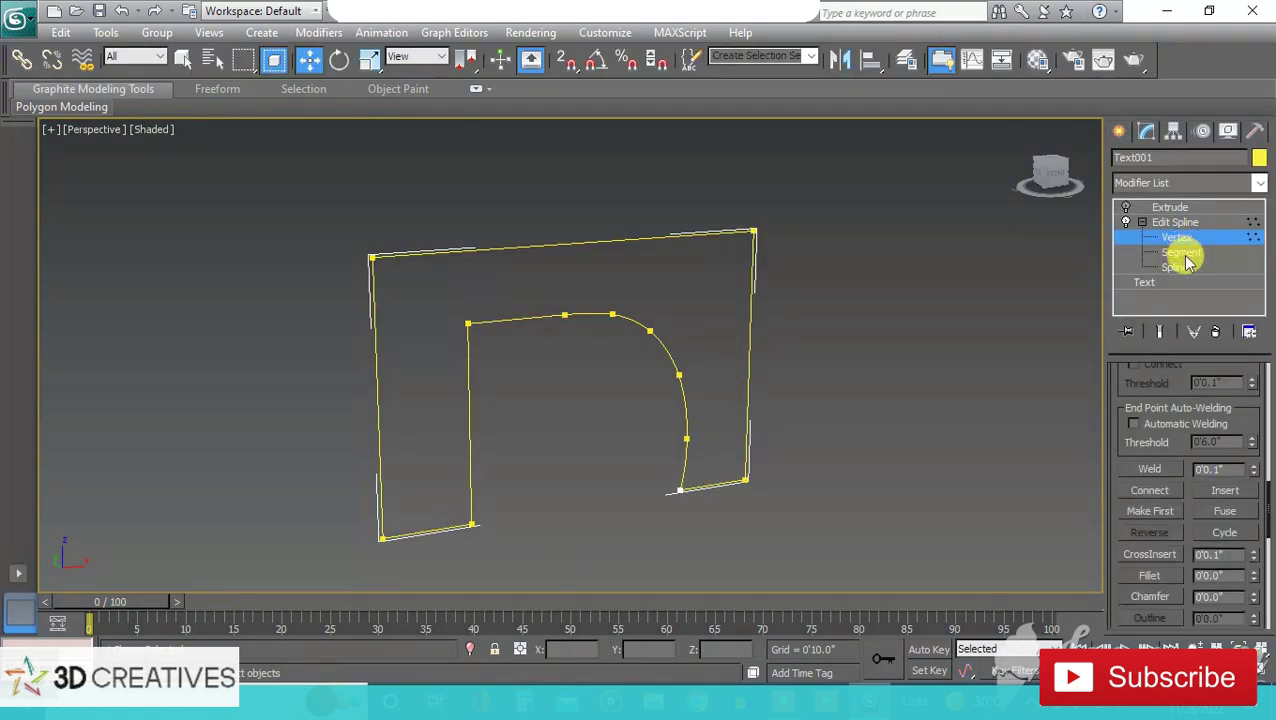
pyautogui.click(1177, 267)
pyautogui.hotkey('alt', 'w')
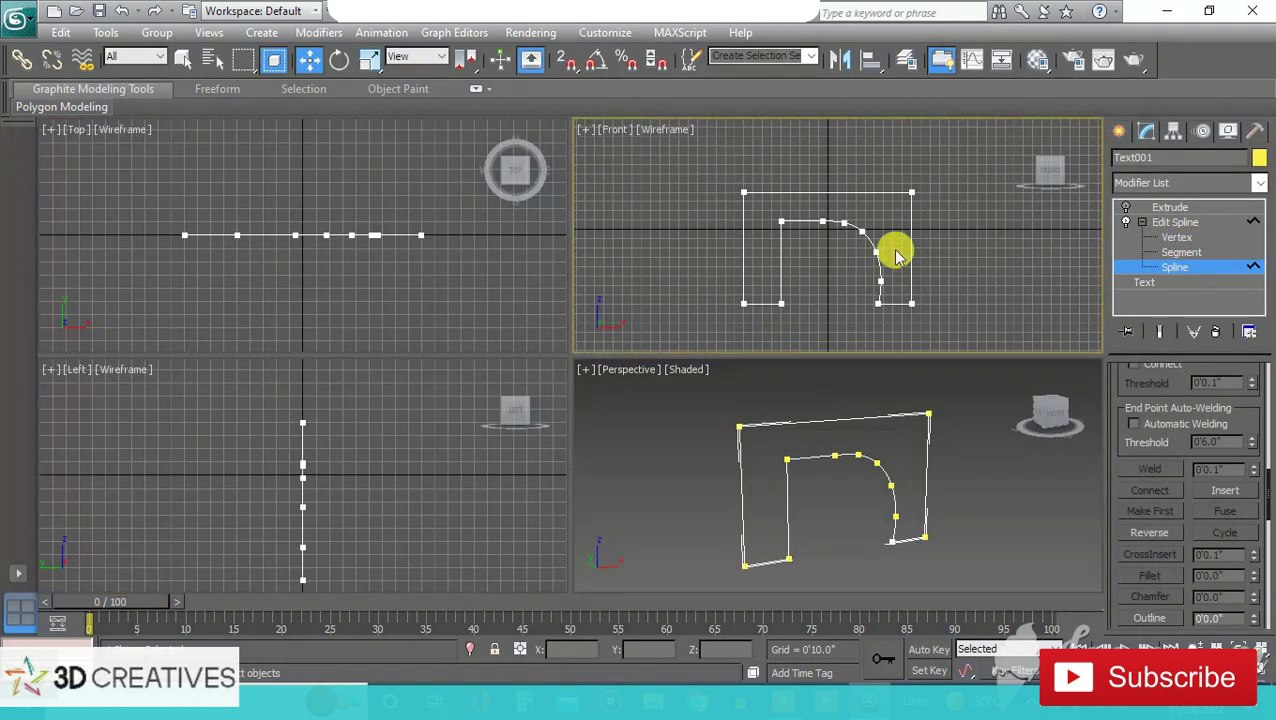
pyautogui.hotkey('alt', 'w')
pyautogui.moveTo(621, 276); pyautogui.dragTo(625, 300, button='middle')
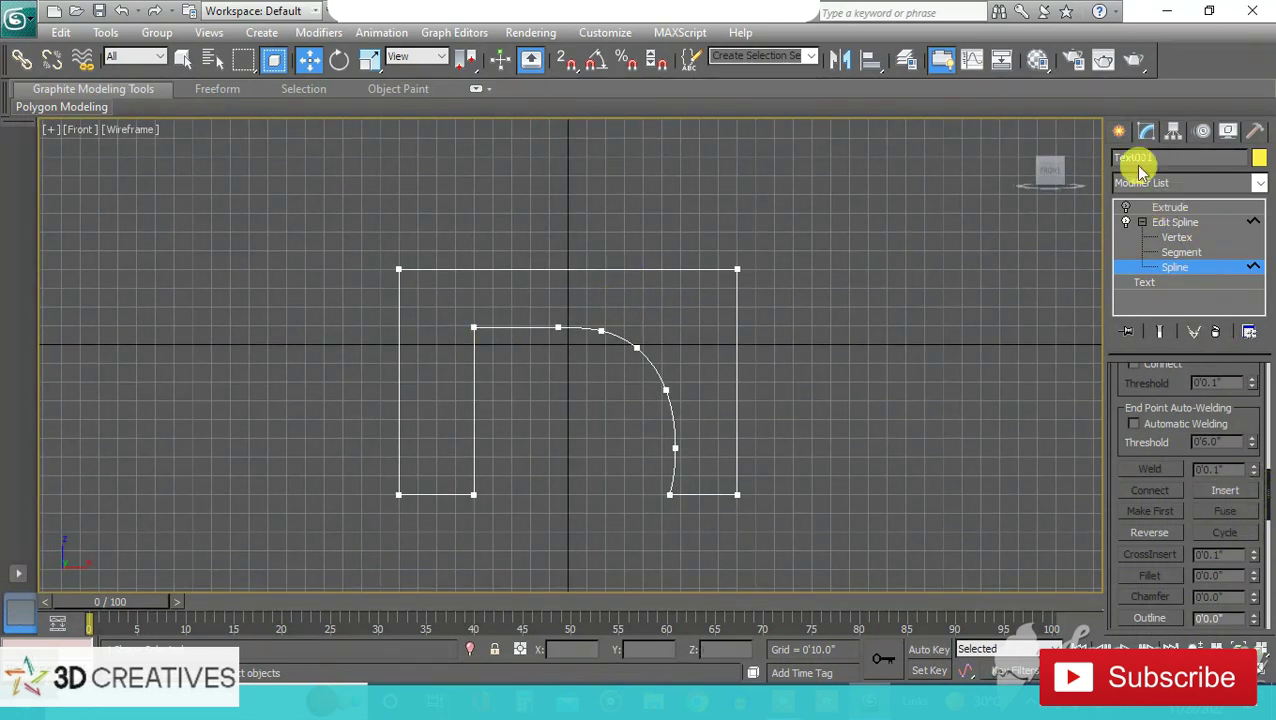
pyautogui.click(1119, 131)
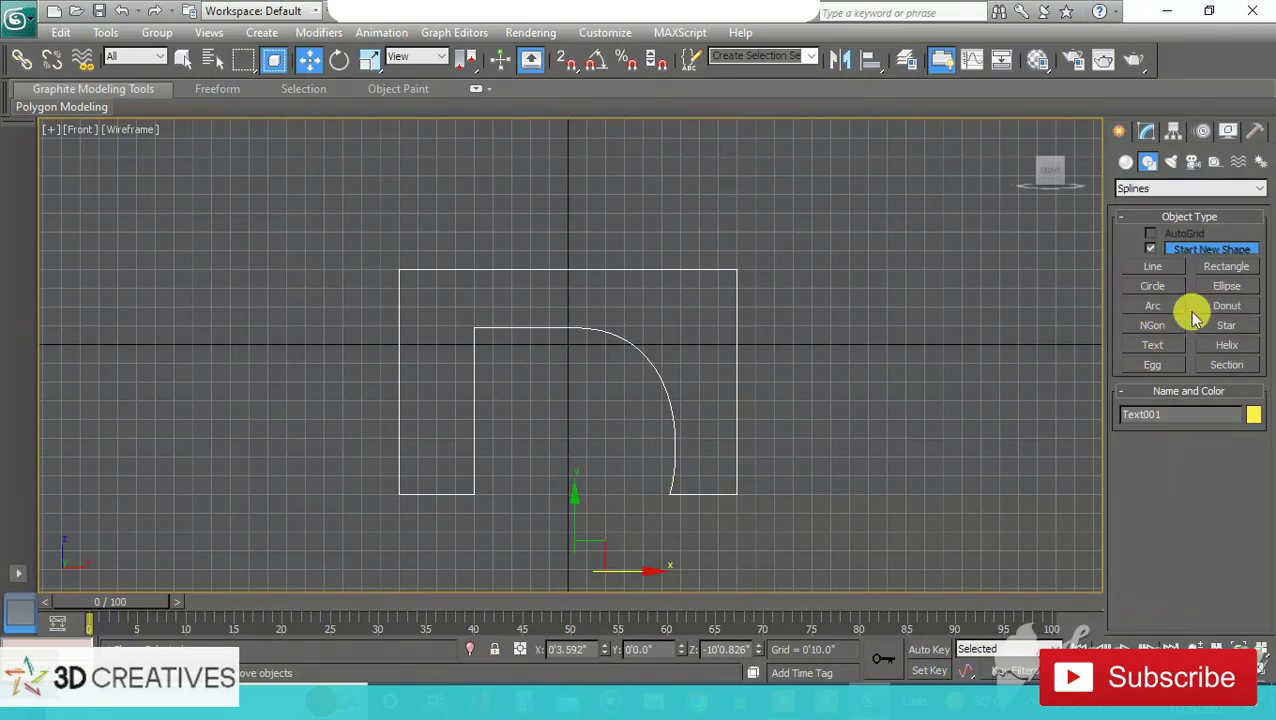
# Draw a circle in the wall's upper right and a tall rectangle on the left pier.
pyautogui.click(1160, 289)
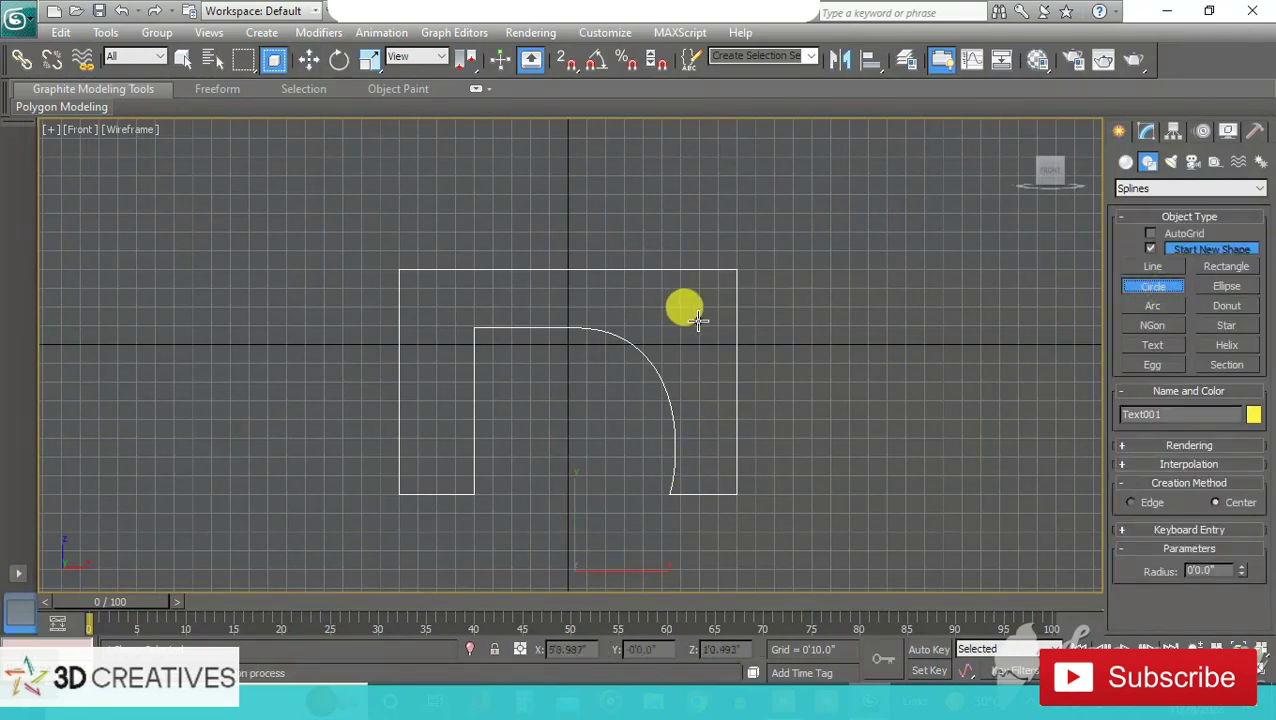
pyautogui.moveTo(683, 320); pyautogui.dragTo(651, 340)
pyautogui.click(1212, 268)
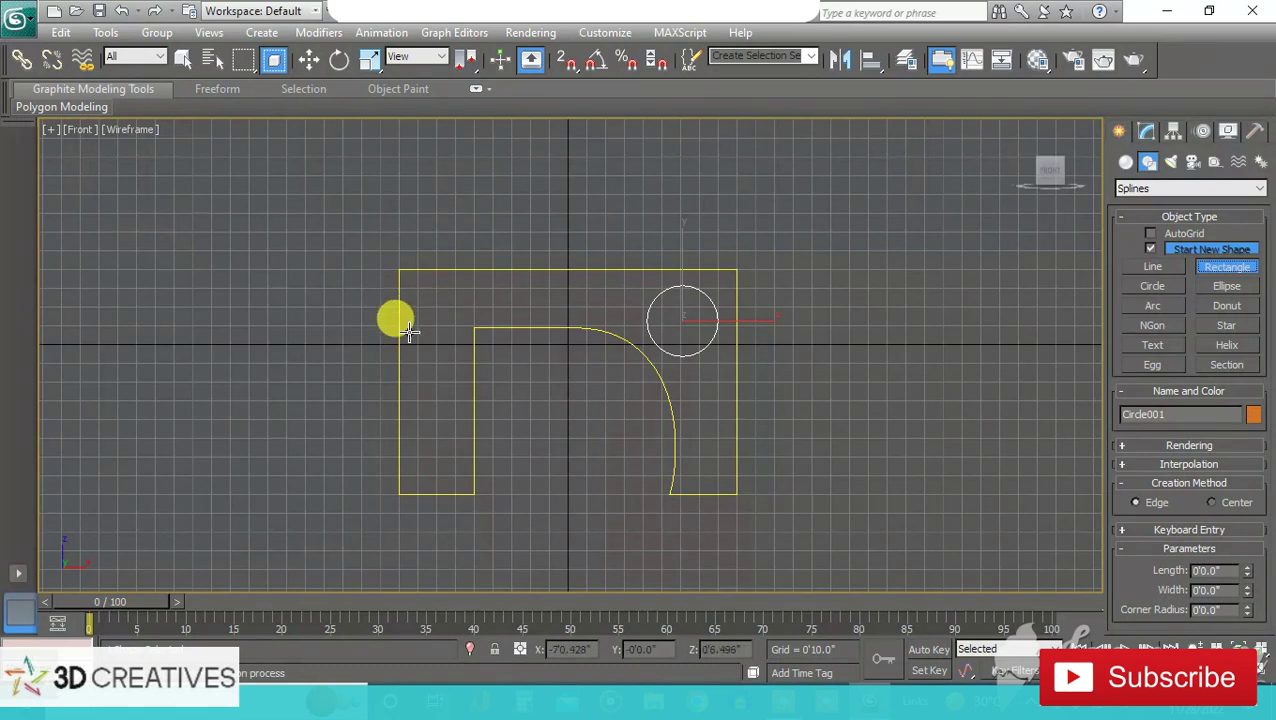
pyautogui.moveTo(414, 301); pyautogui.dragTo(452, 387)
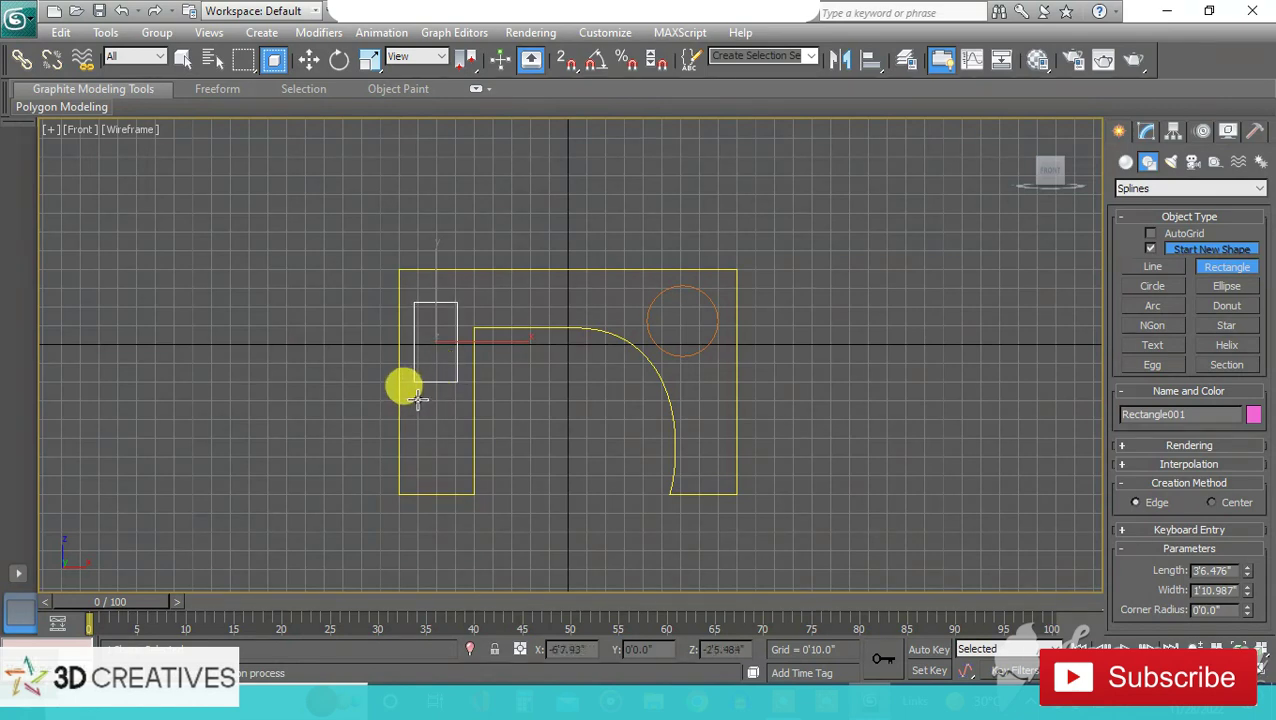
# Delete the extra rectangle and Shift-drag a copy of the first one below it.
pyautogui.moveTo(417, 399); pyautogui.dragTo(458, 482)
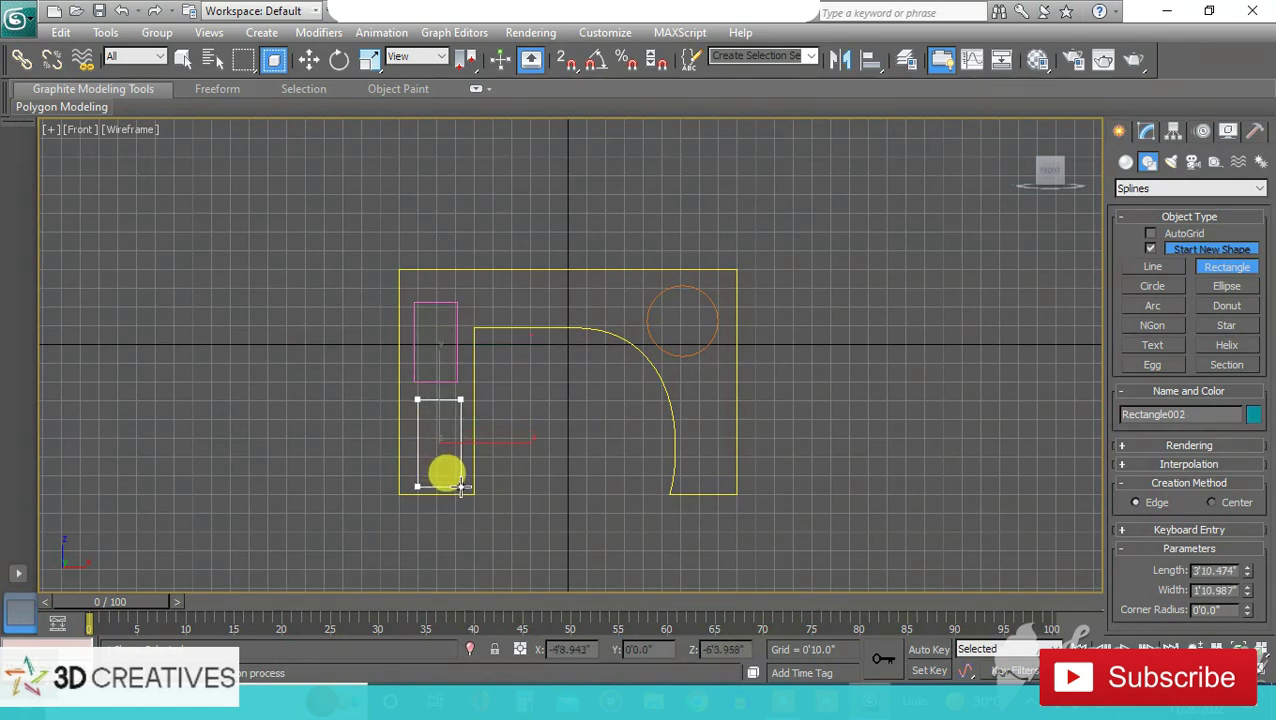
pyautogui.click(309, 59)
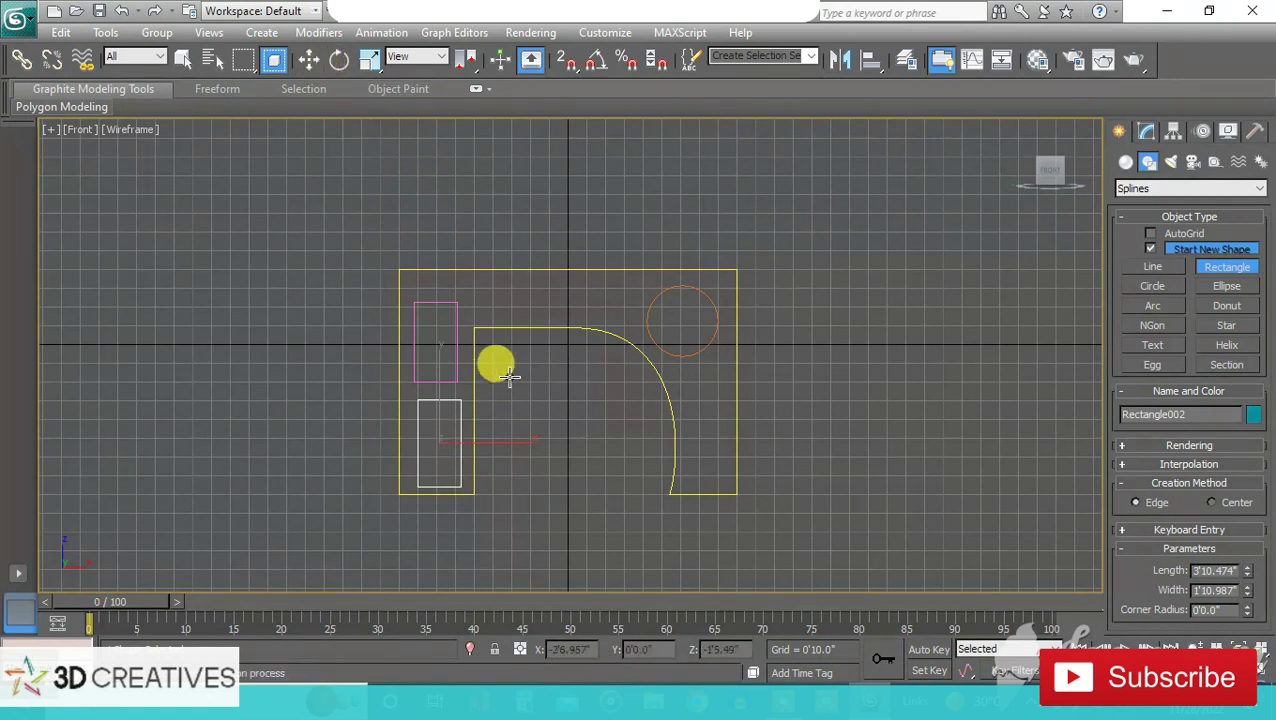
pyautogui.press('Delete')
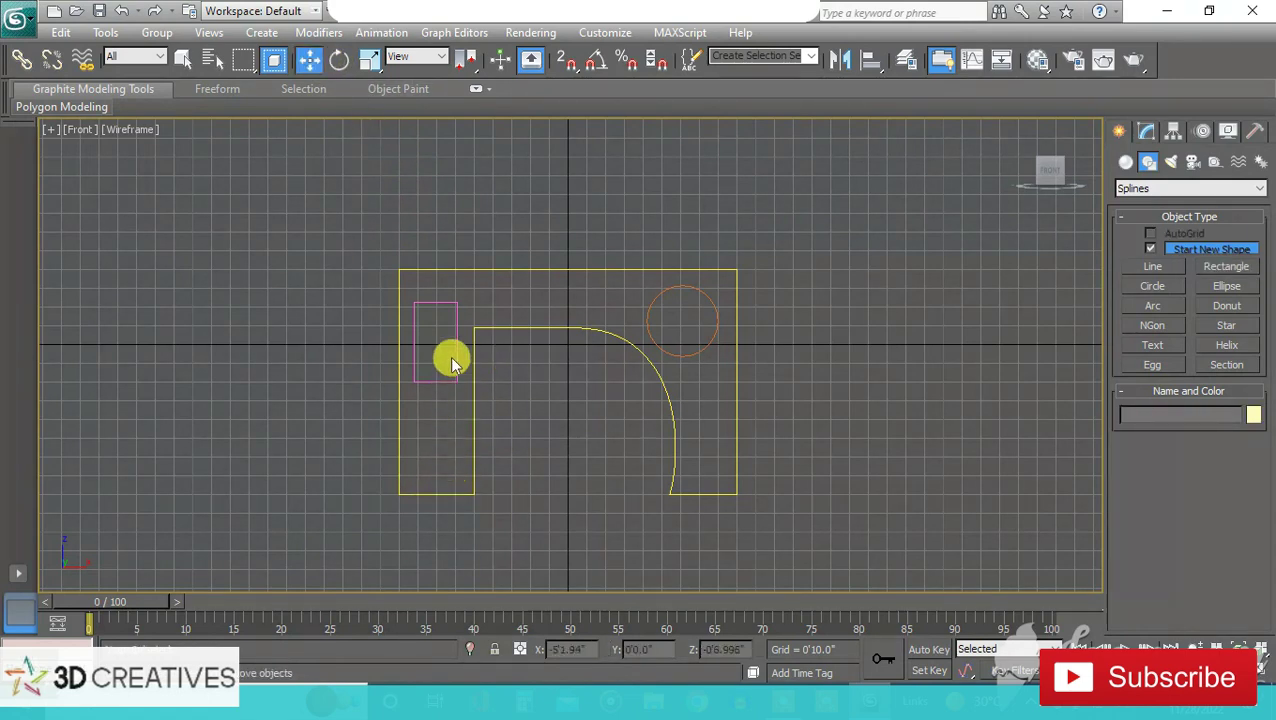
pyautogui.click(457, 351)
pyautogui.keyDown('shift'); pyautogui.moveTo(434, 290); pyautogui.dragTo(439, 384); pyautogui.keyUp('shift')
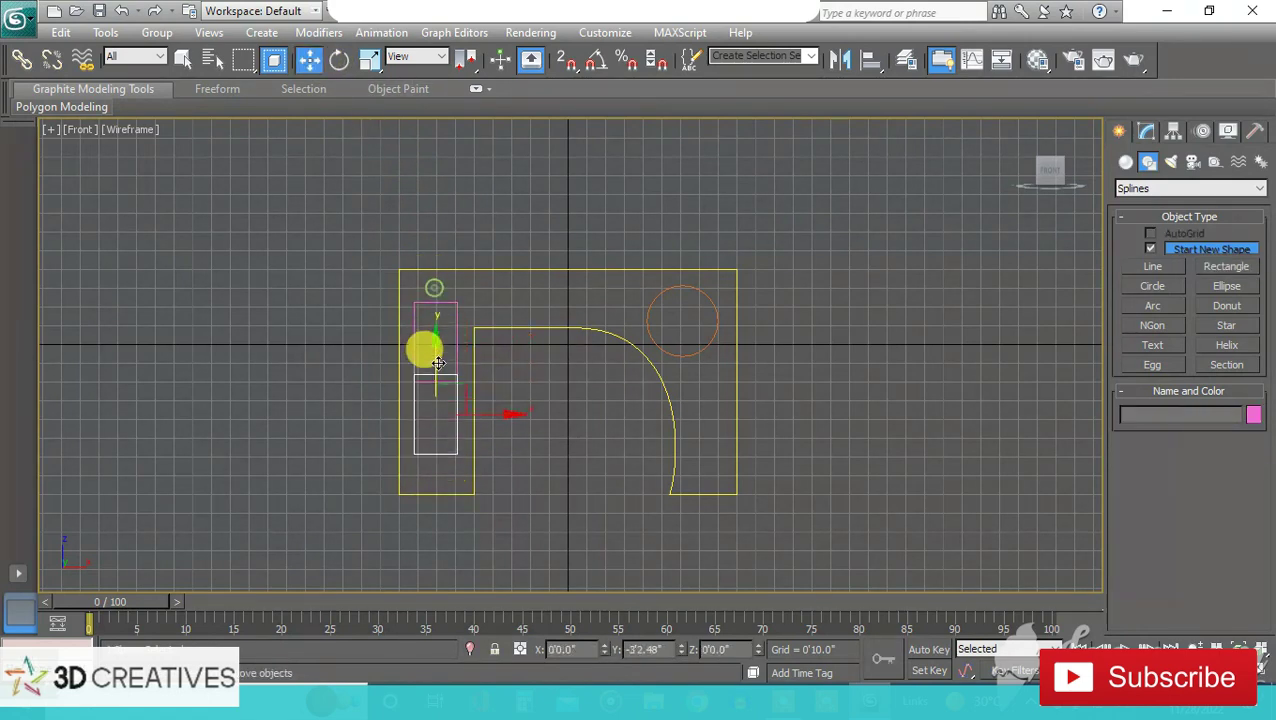
# Keep the rectangle as an independent copy and lengthen Rectangle002 to 4'0.423".
pyautogui.click(638, 431)
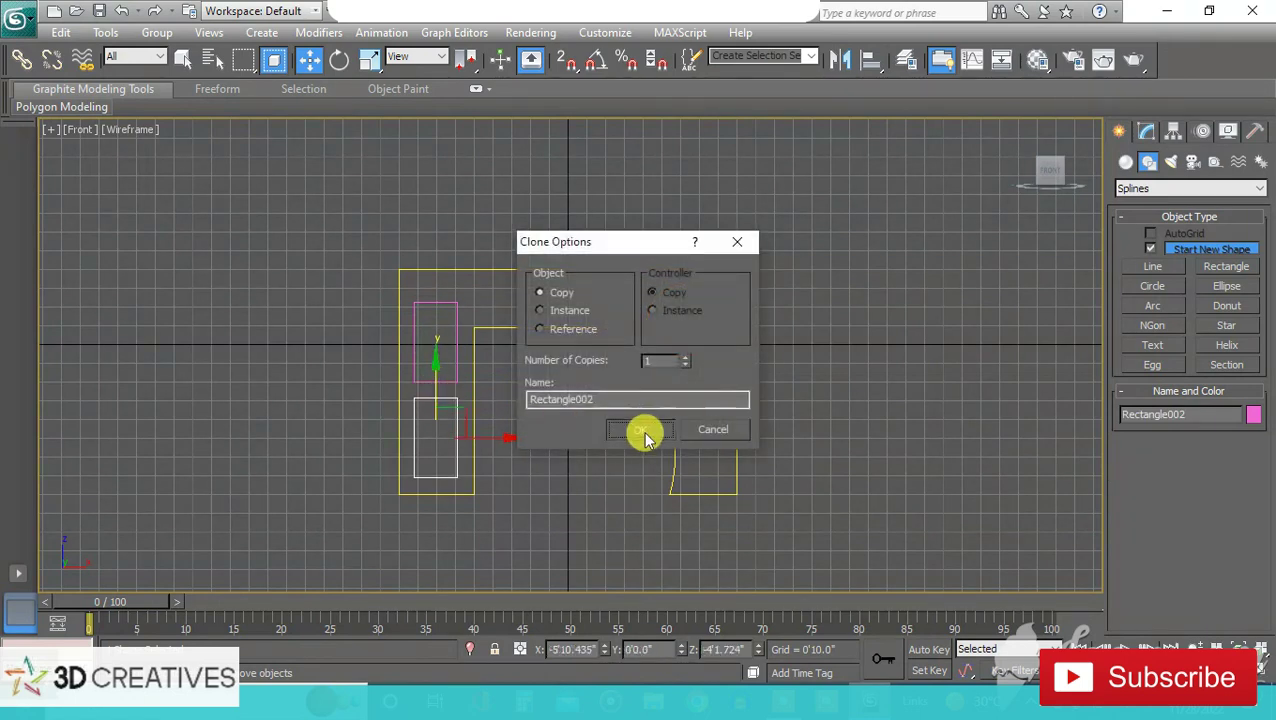
pyautogui.click(1146, 131)
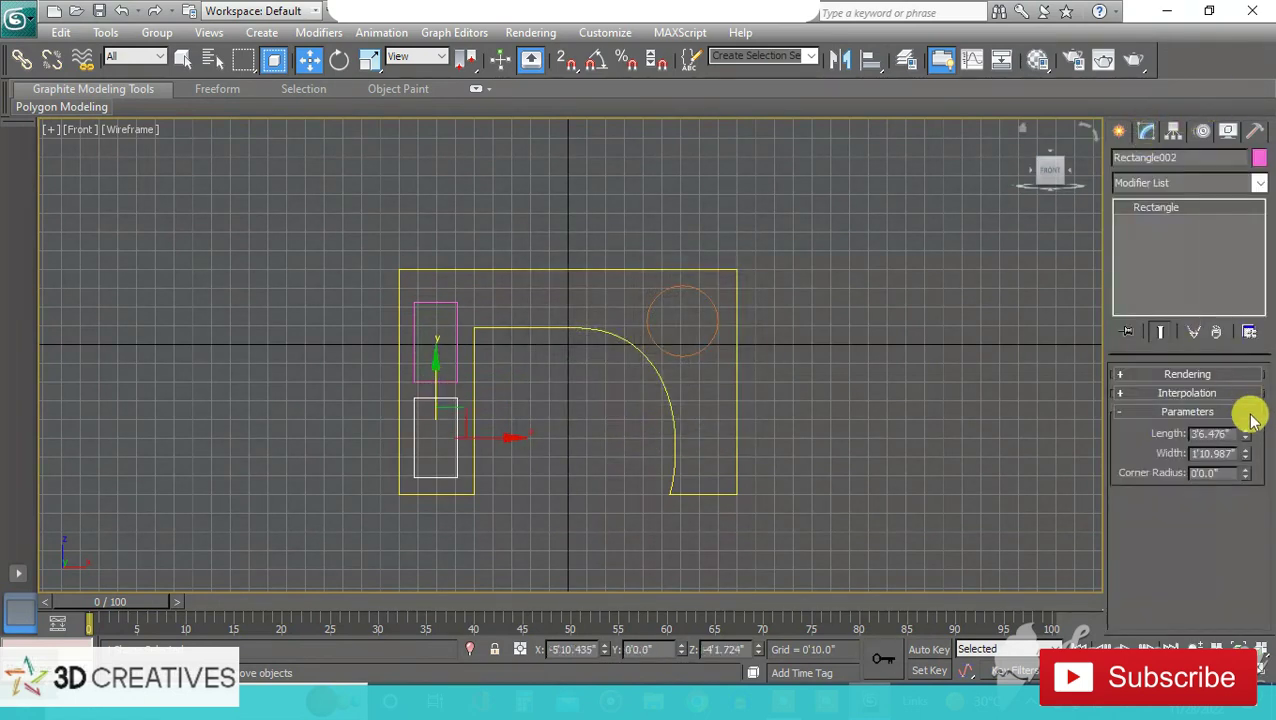
pyautogui.moveTo(1247, 432); pyautogui.dragTo(1247, 424)
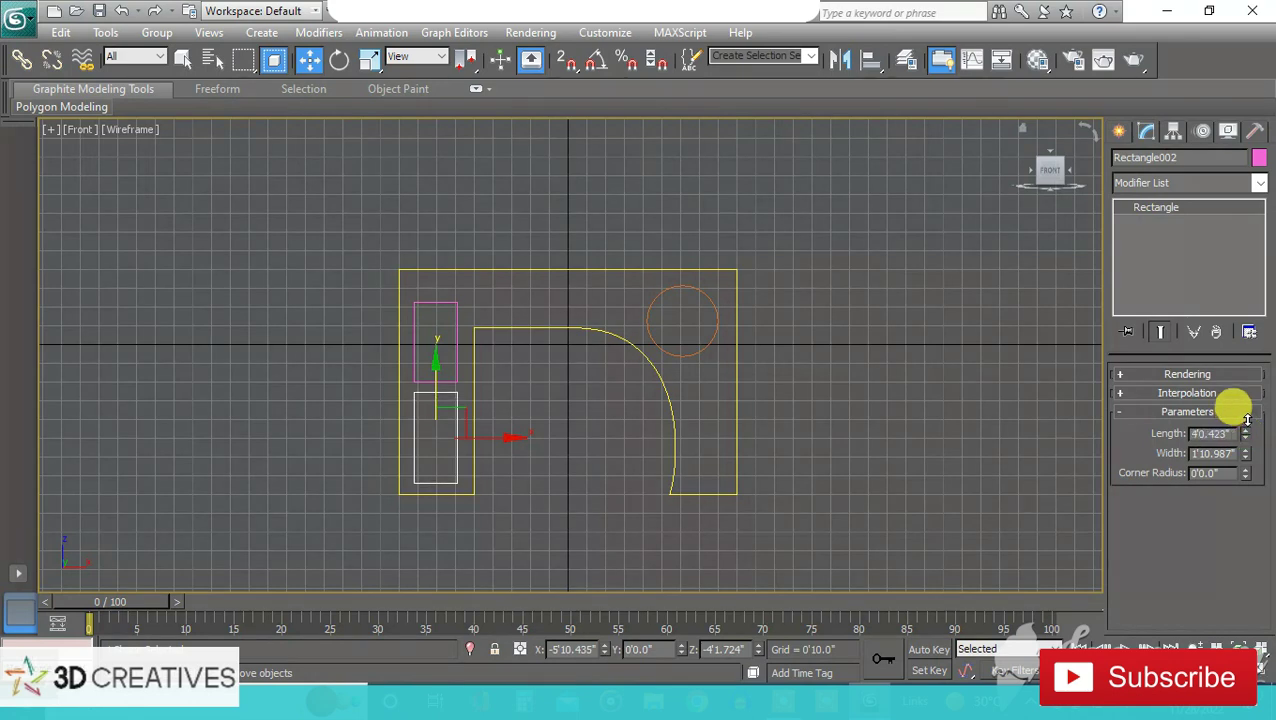
# Select the Text001 wall outline.
pyautogui.click(440, 302)
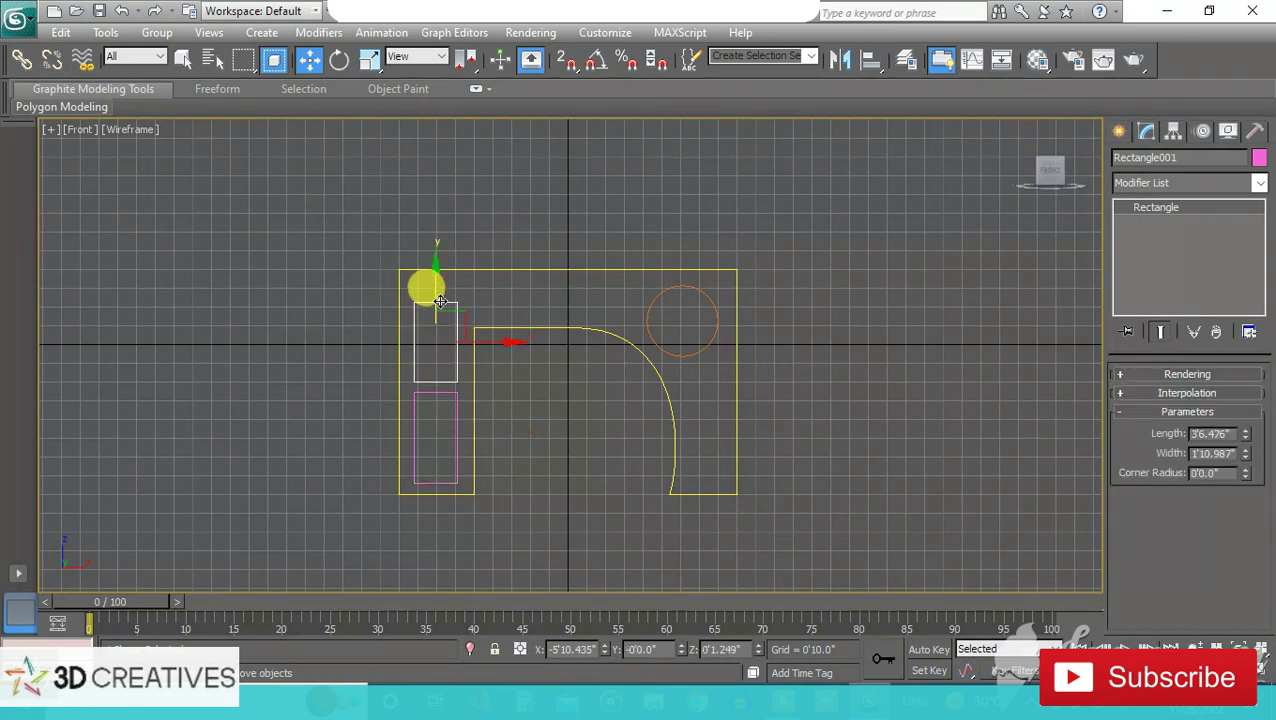
pyautogui.click(656, 220)
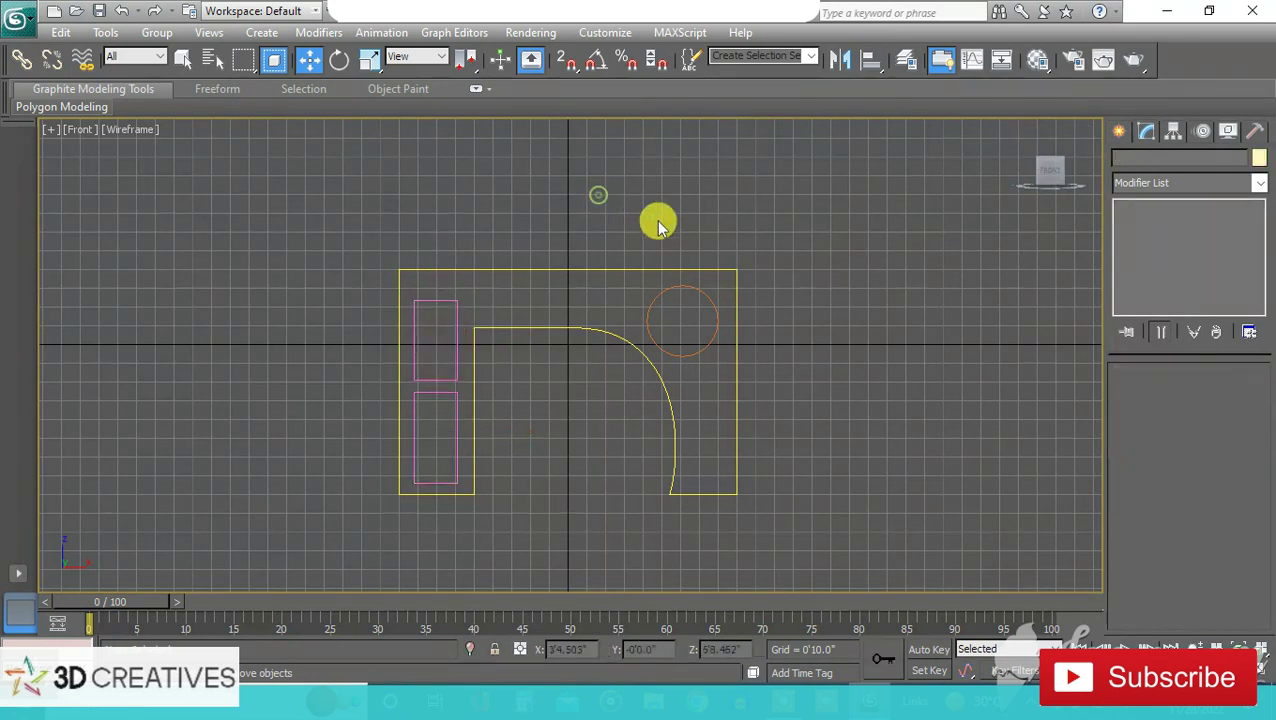
pyautogui.click(737, 307)
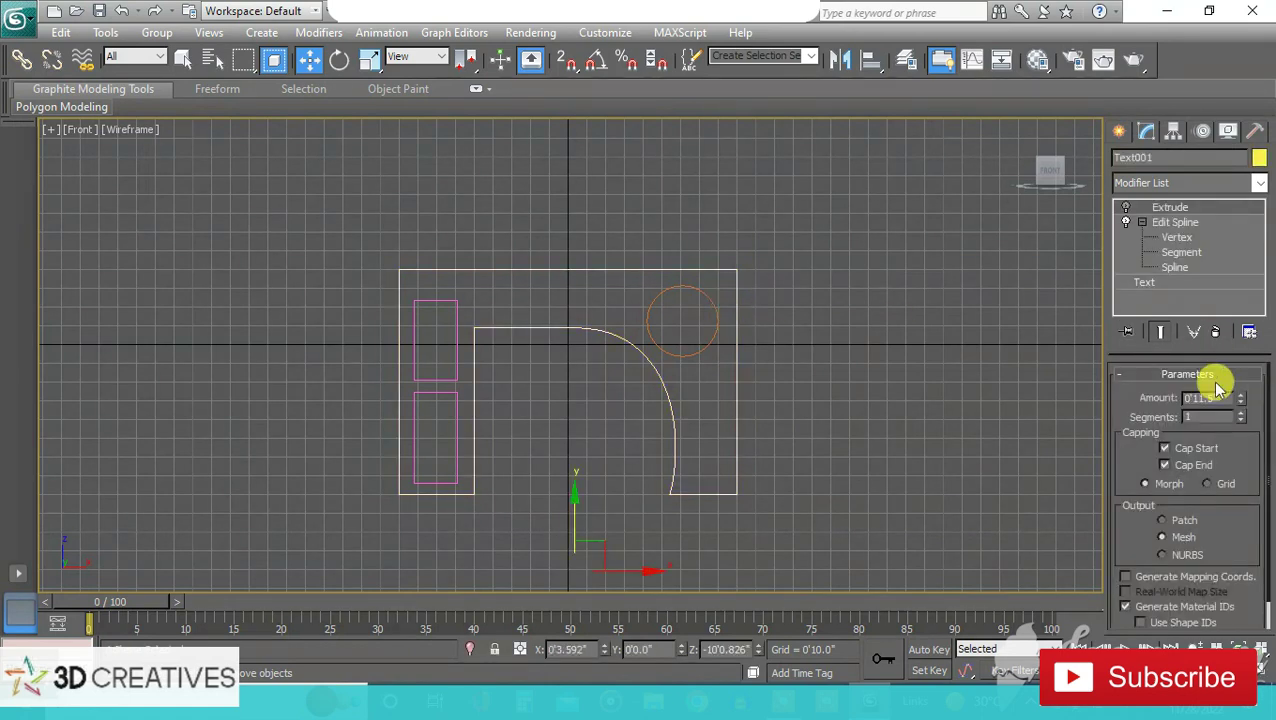
# Attach Rectangle001, Rectangle002 and Circle001 to the wall outline with Attach Mult.
pyautogui.click(1175, 267)
pyautogui.scroll(-5, 1262, 582)
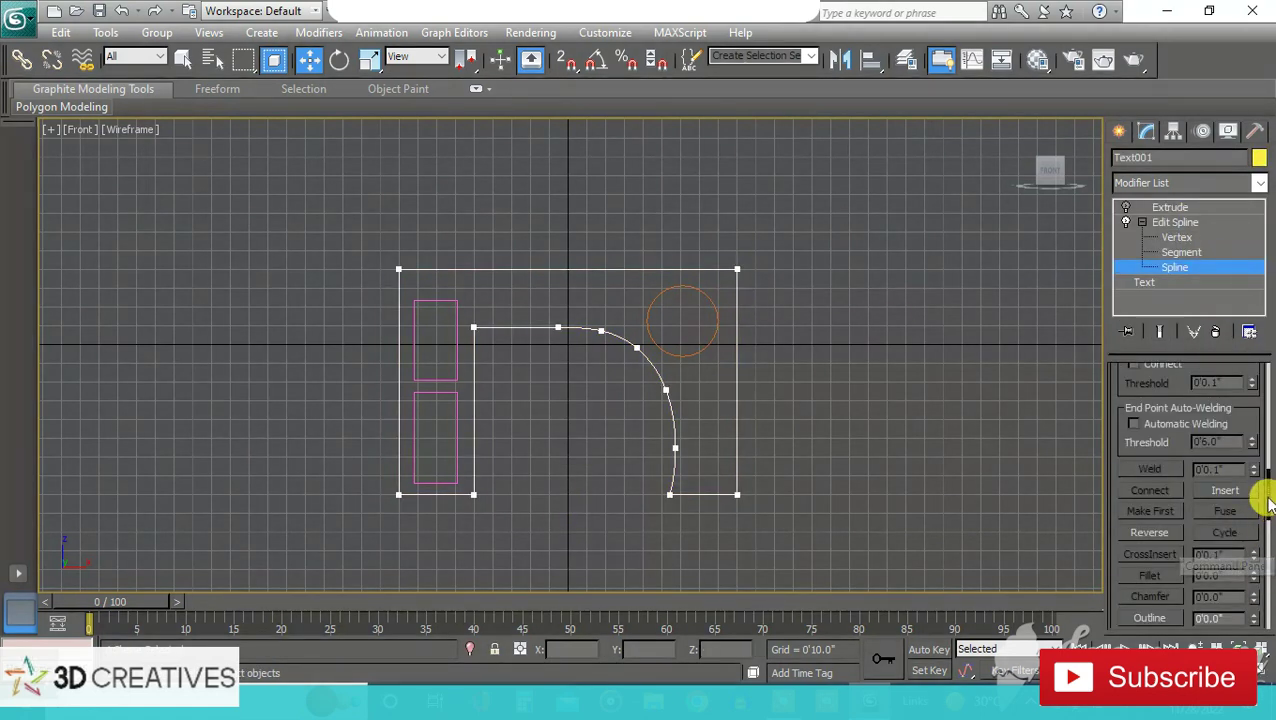
pyautogui.scroll(5, 1250, 480)
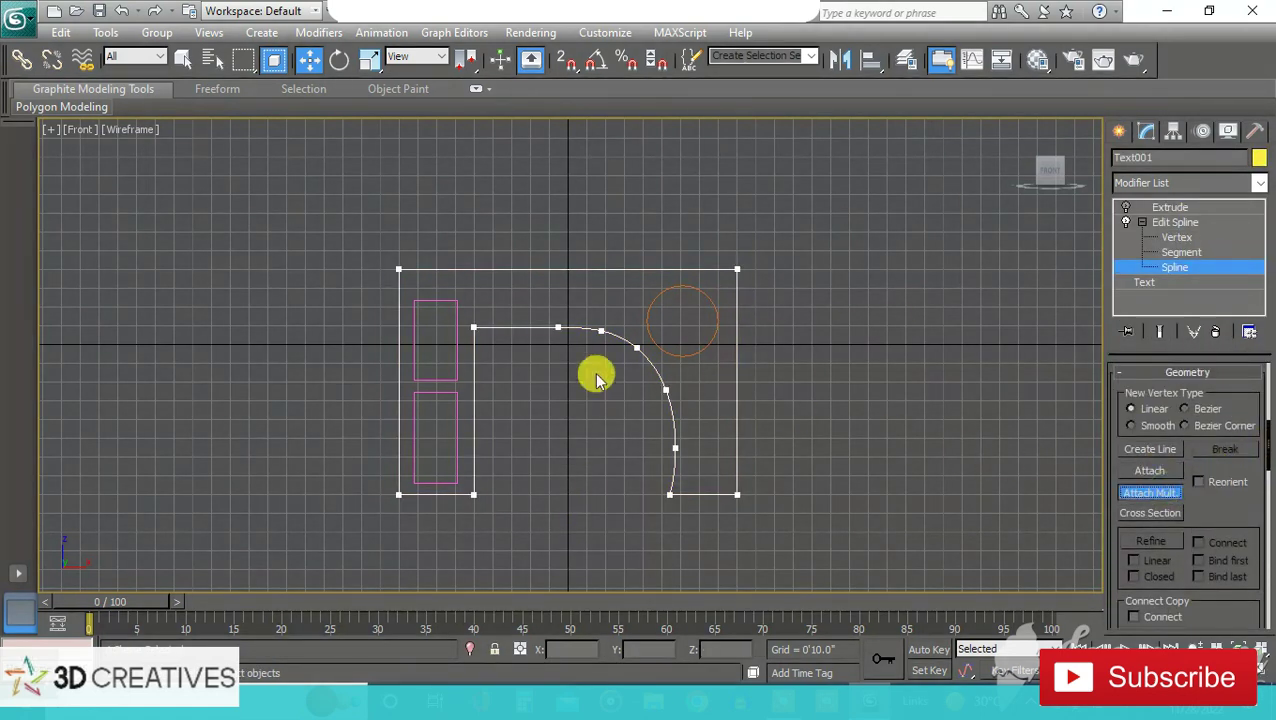
pyautogui.click(190, 244)
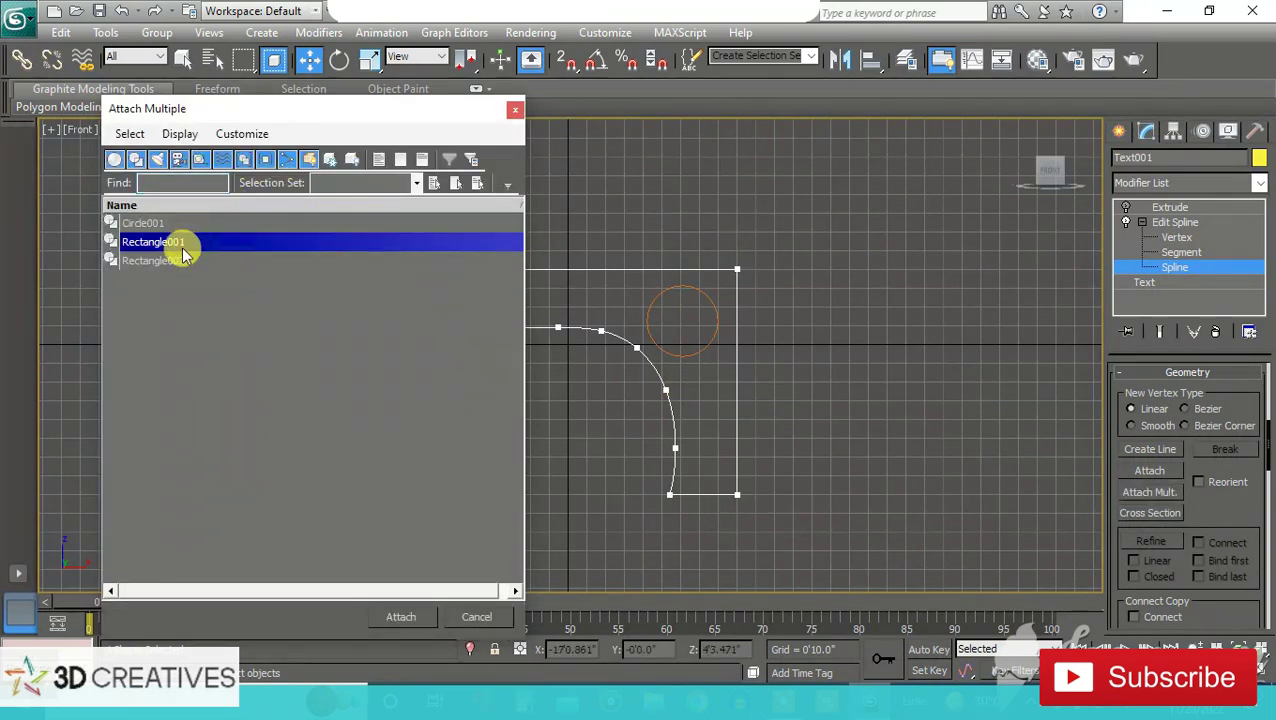
pyautogui.keyDown('ctrl'); pyautogui.click(177, 260); pyautogui.keyUp('ctrl')
pyautogui.keyDown('ctrl'); pyautogui.click(177, 222); pyautogui.keyUp('ctrl')
pyautogui.click(410, 617)
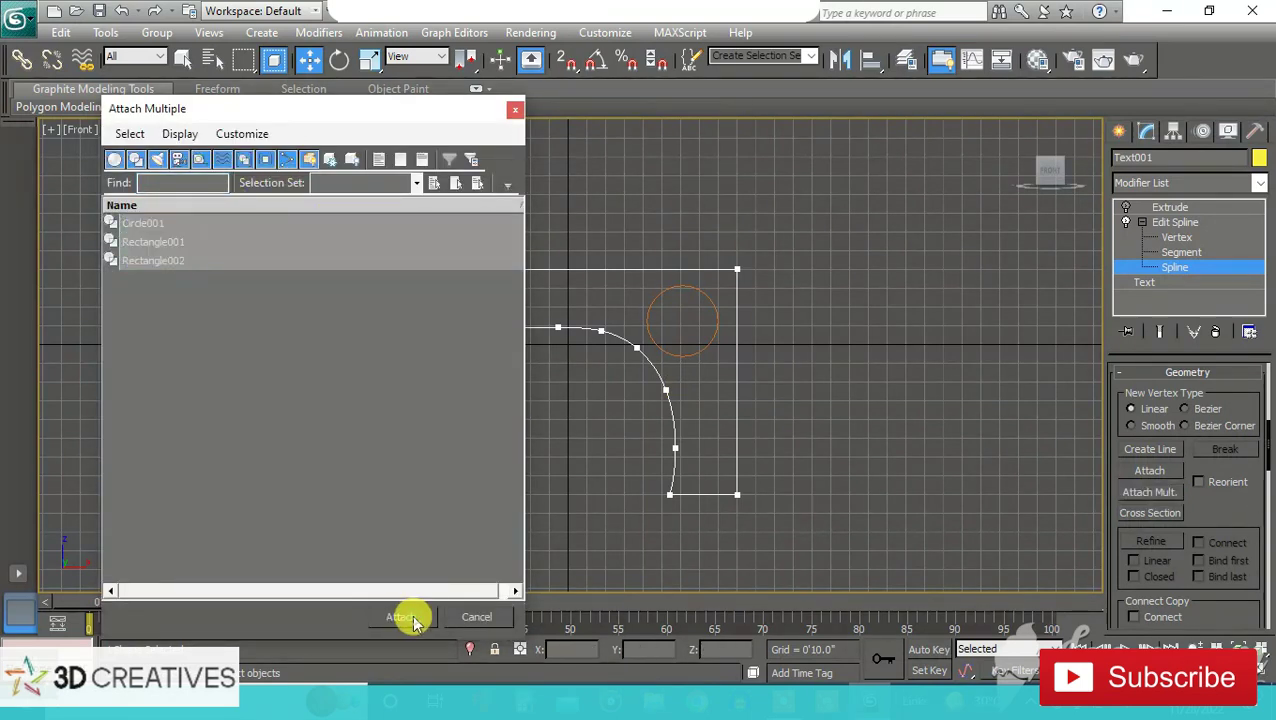
# Leave spline editing and turn Extrude back on to show the holed wall in four viewports.
pyautogui.click(1208, 222)
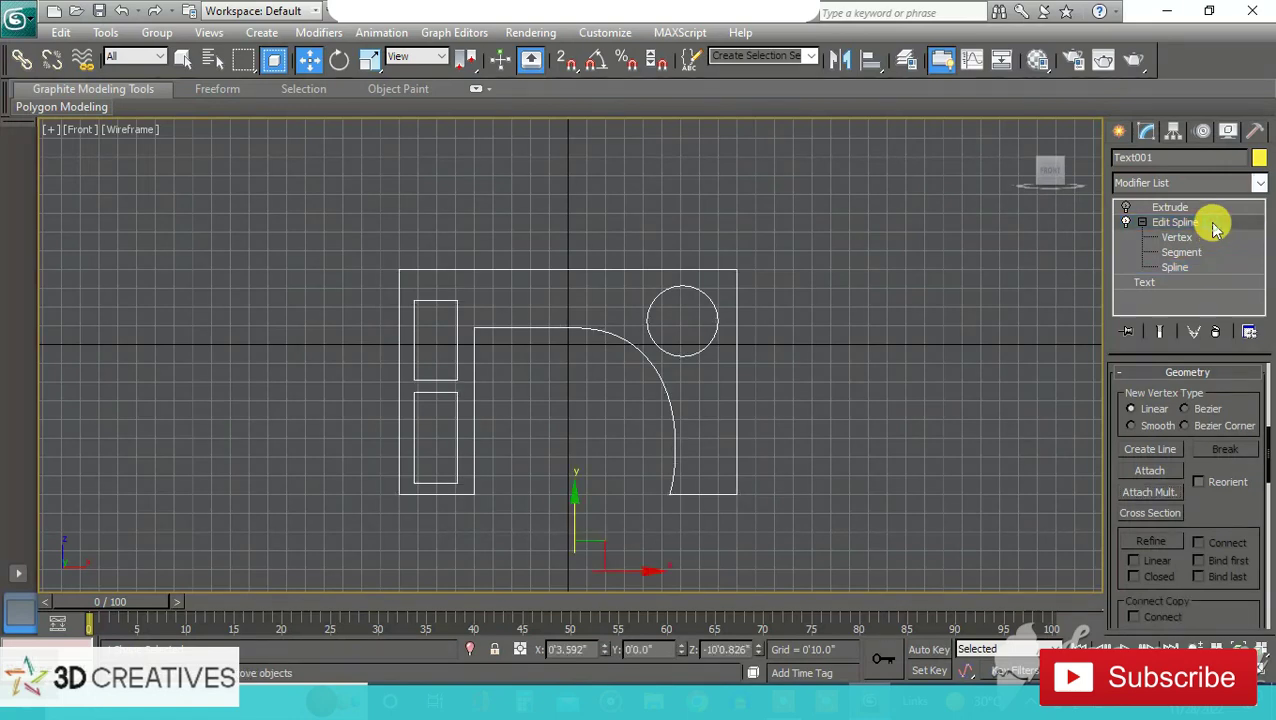
pyautogui.hotkey('alt', 'w')
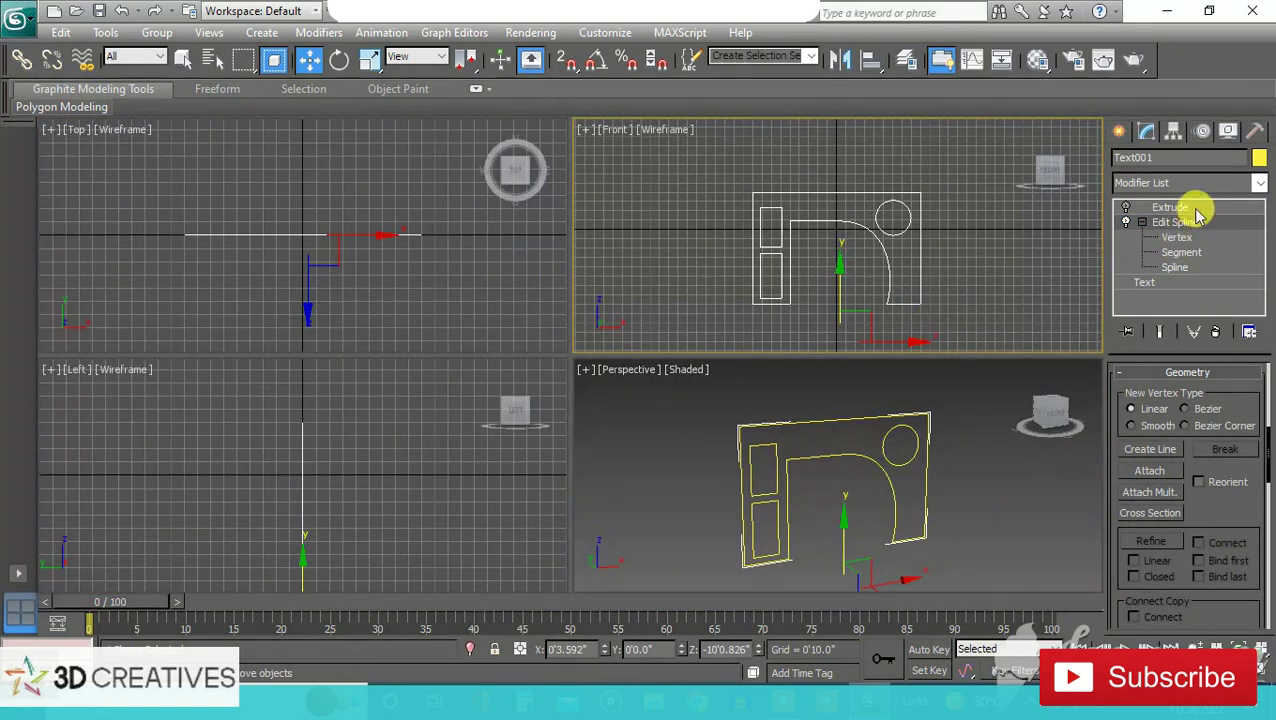
pyautogui.click(1192, 207)
pyautogui.click(1126, 208)
# Orbit the maximized Perspective view around the wall's back and front, then select the wall.
pyautogui.click(990, 414)
pyautogui.hotkey('alt', 'w')
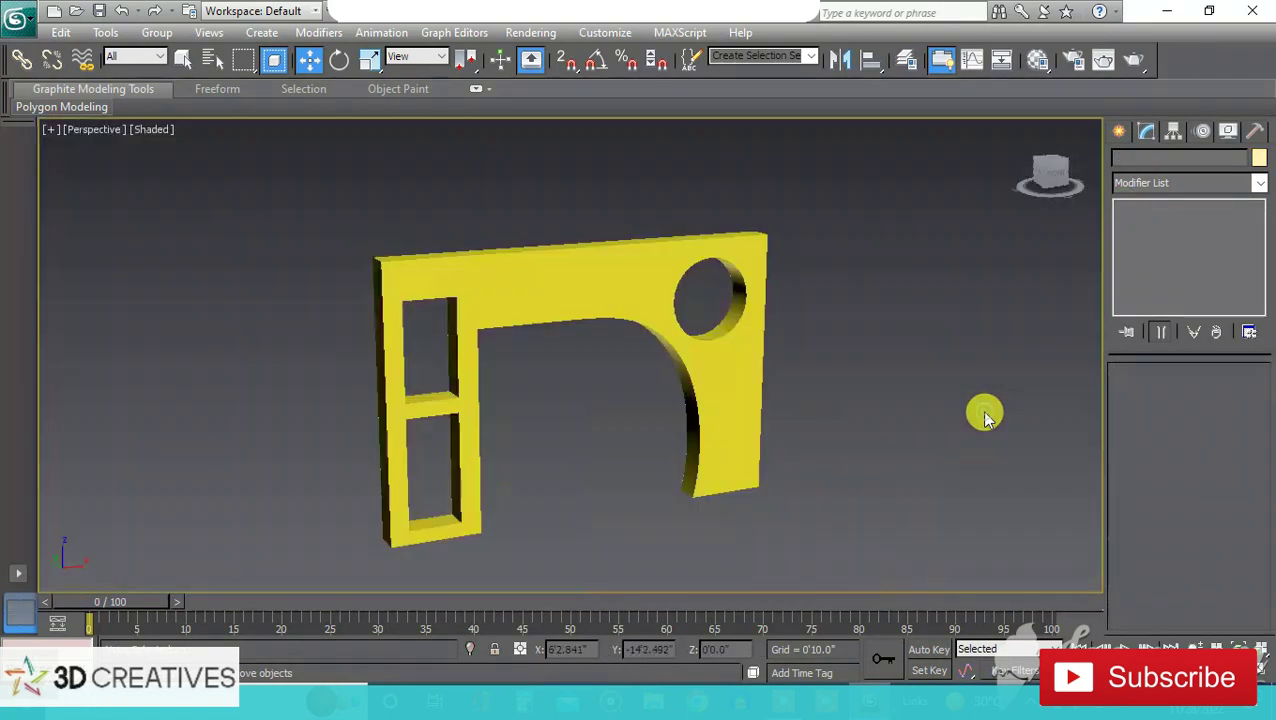
pyautogui.moveTo(982, 413)
pyautogui.keyDown('alt'); pyautogui.mouseDown(button='middle')
pyautogui.moveTo(902, 358)
pyautogui.moveTo(390, 347)
pyautogui.moveTo(812, 322)
pyautogui.moveTo(715, 328)
pyautogui.moveTo(621, 313)
pyautogui.moveTo(771, 328)
pyautogui.moveTo(676, 357)
pyautogui.moveTo(521, 319)
pyautogui.moveTo(308, 310)
pyautogui.moveTo(738, 339)
pyautogui.moveTo(407, 347)
pyautogui.moveTo(410, 378)
pyautogui.mouseUp(button='middle'); pyautogui.keyUp('alt')
pyautogui.moveTo(490, 396)
pyautogui.keyDown('alt'); pyautogui.mouseDown(button='middle')
pyautogui.moveTo(922, 395)
pyautogui.moveTo(848, 344)
pyautogui.mouseUp(button='middle'); pyautogui.keyUp('alt')
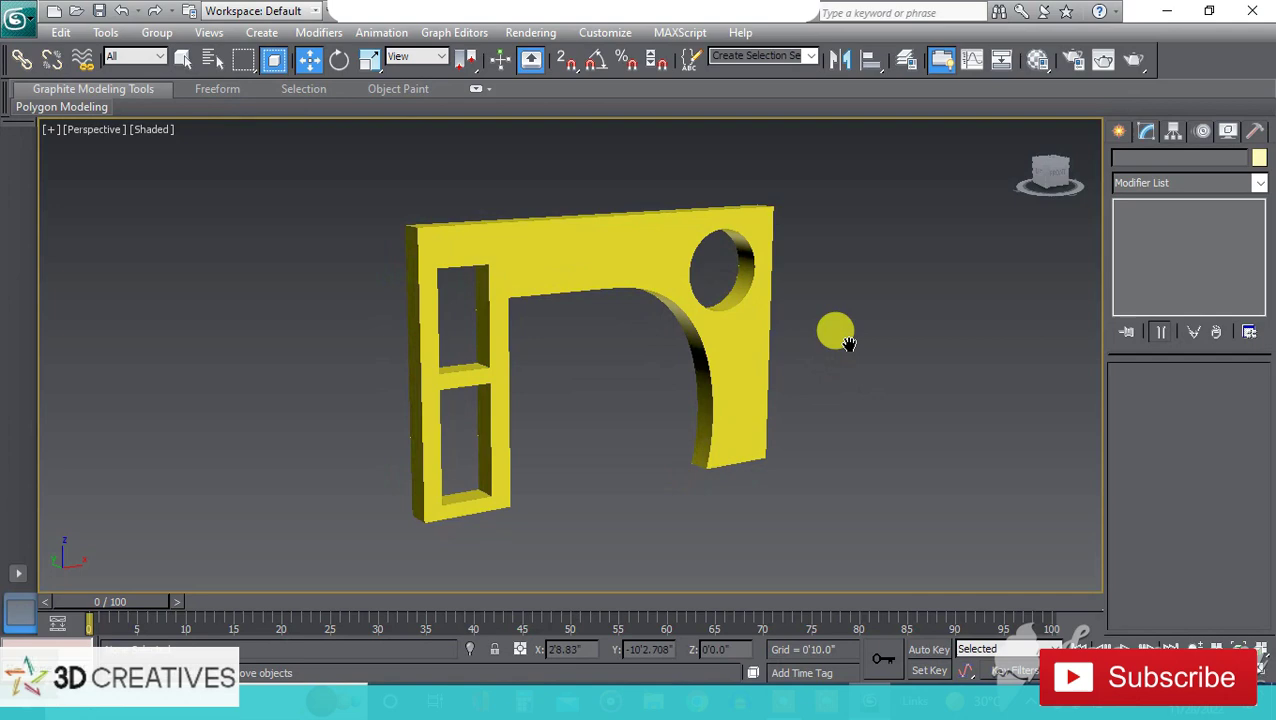
pyautogui.click(656, 260)
# Clone an independent copy of the wall to the right and remove its Extrude.
pyautogui.keyDown('shift'); pyautogui.moveTo(563, 542); pyautogui.dragTo(652, 590); pyautogui.keyUp('shift')
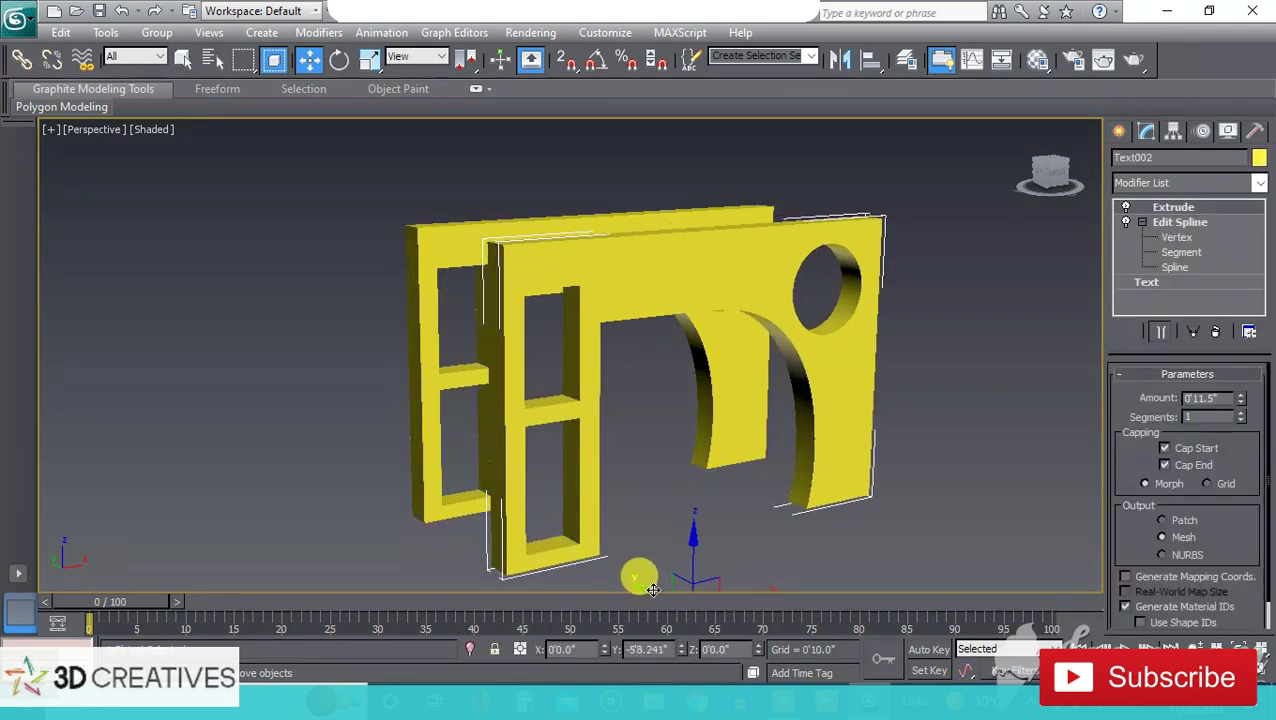
pyautogui.click(649, 427)
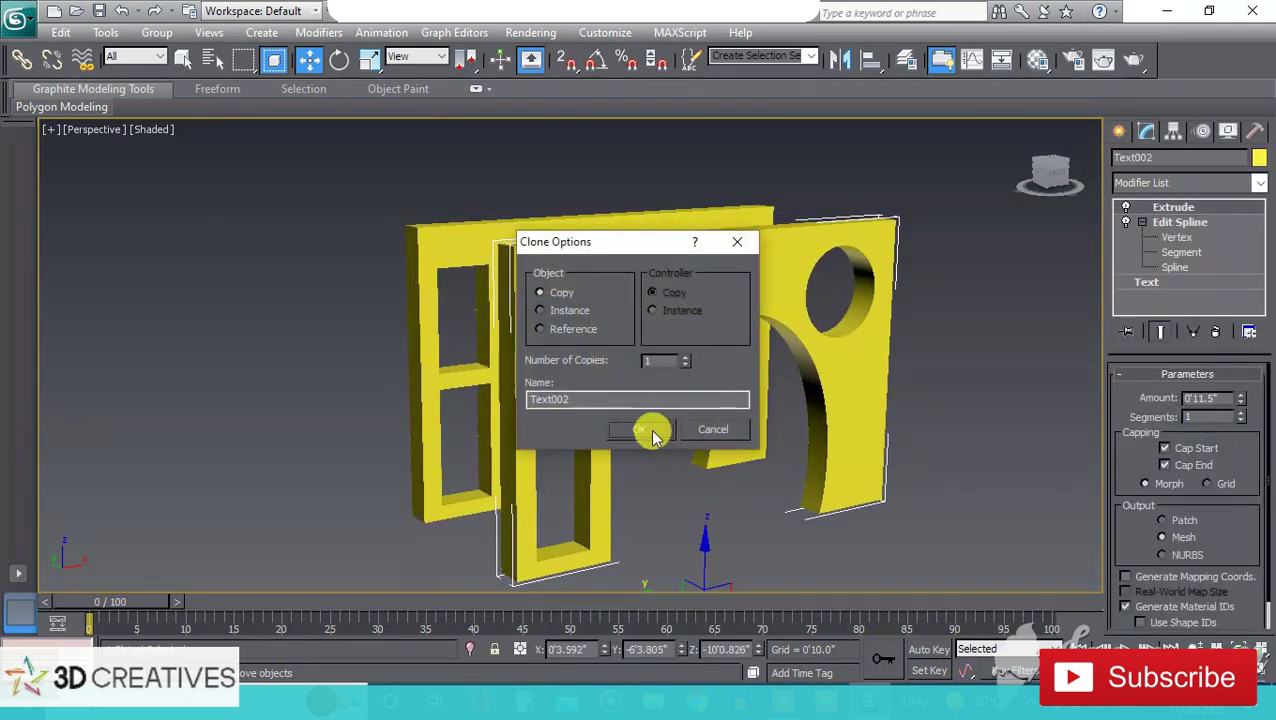
pyautogui.click(1226, 338)
pyautogui.moveTo(980, 356); pyautogui.dragTo(953, 325, button='middle')
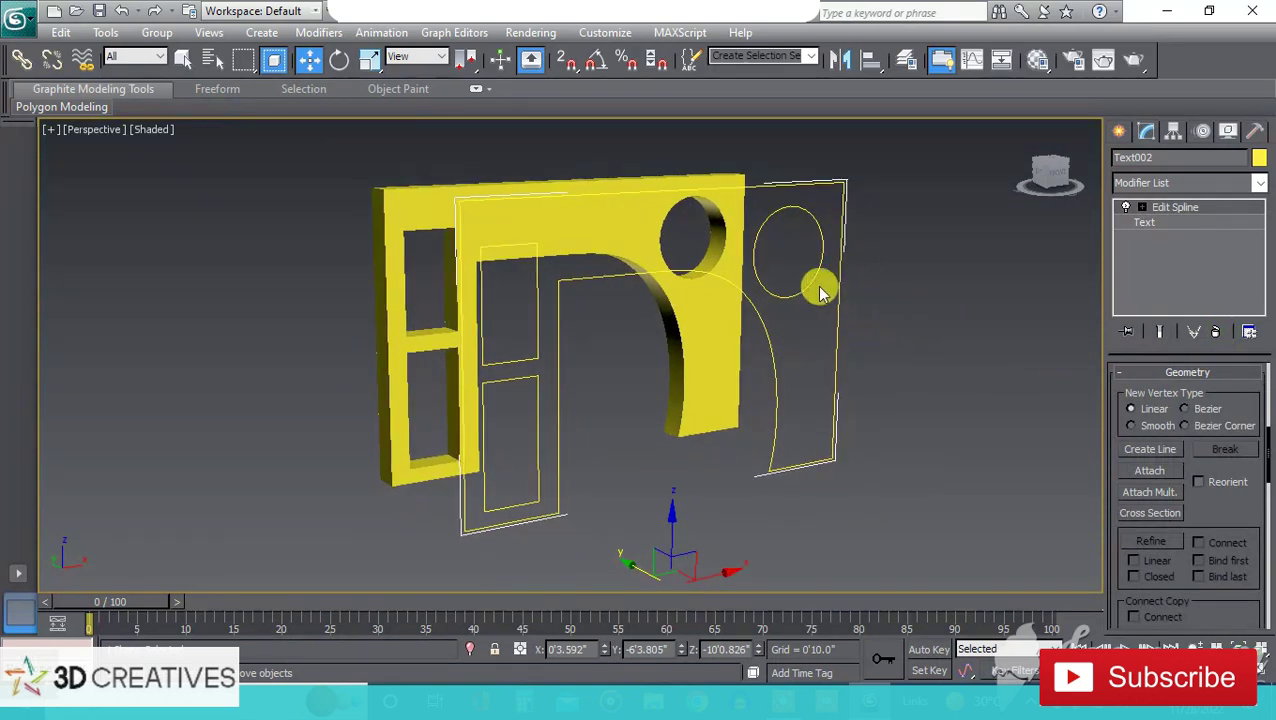
# Delete the top segment of the copy's outer frame outline.
pyautogui.click(1143, 208)
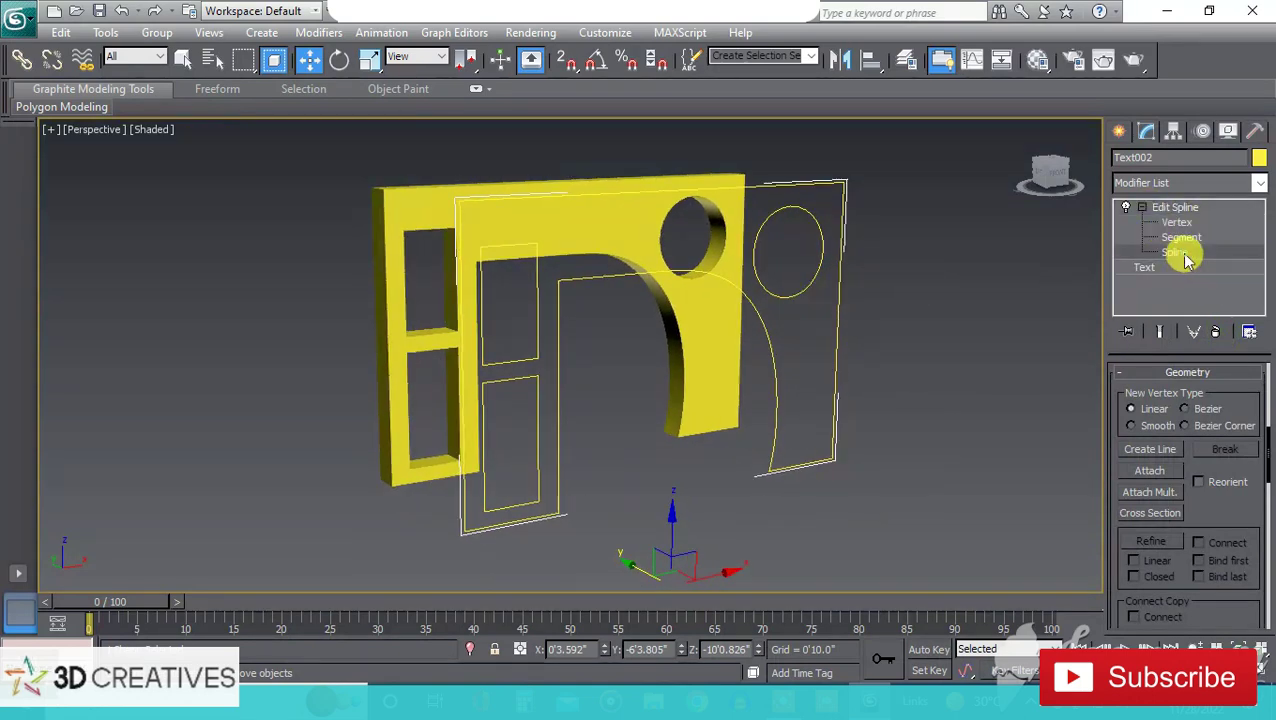
pyautogui.click(1176, 252)
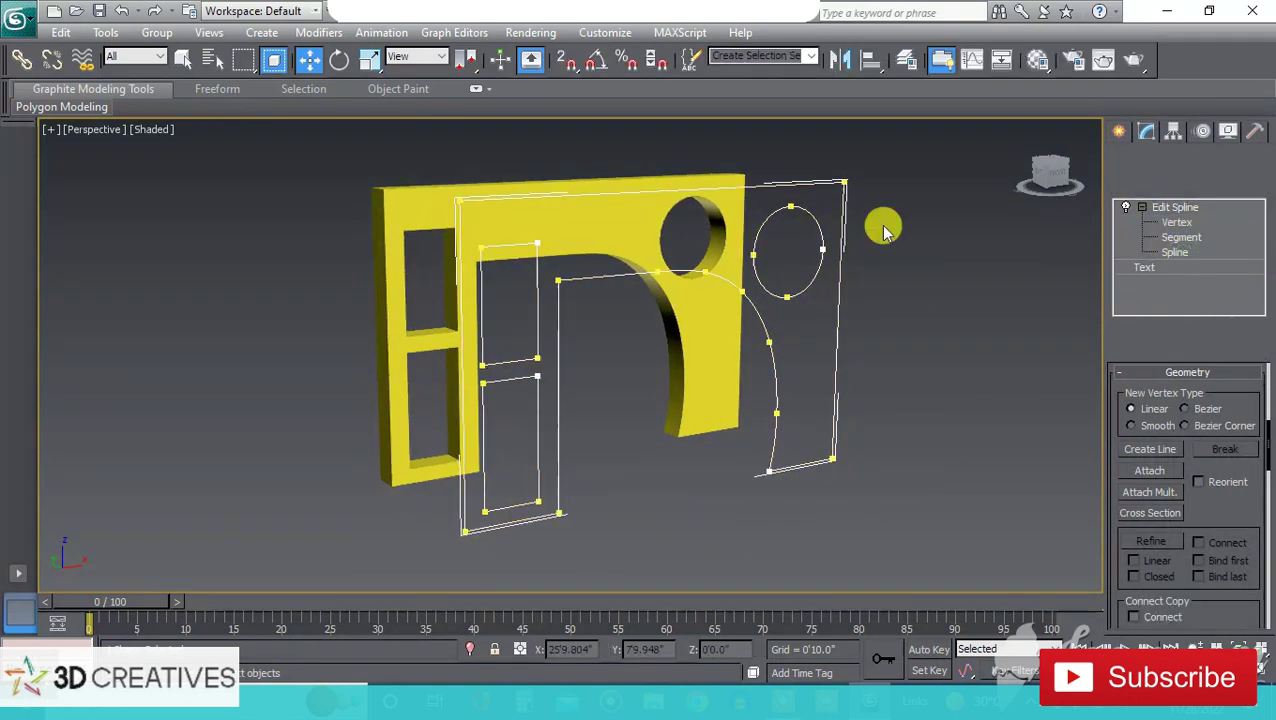
pyautogui.click(837, 298)
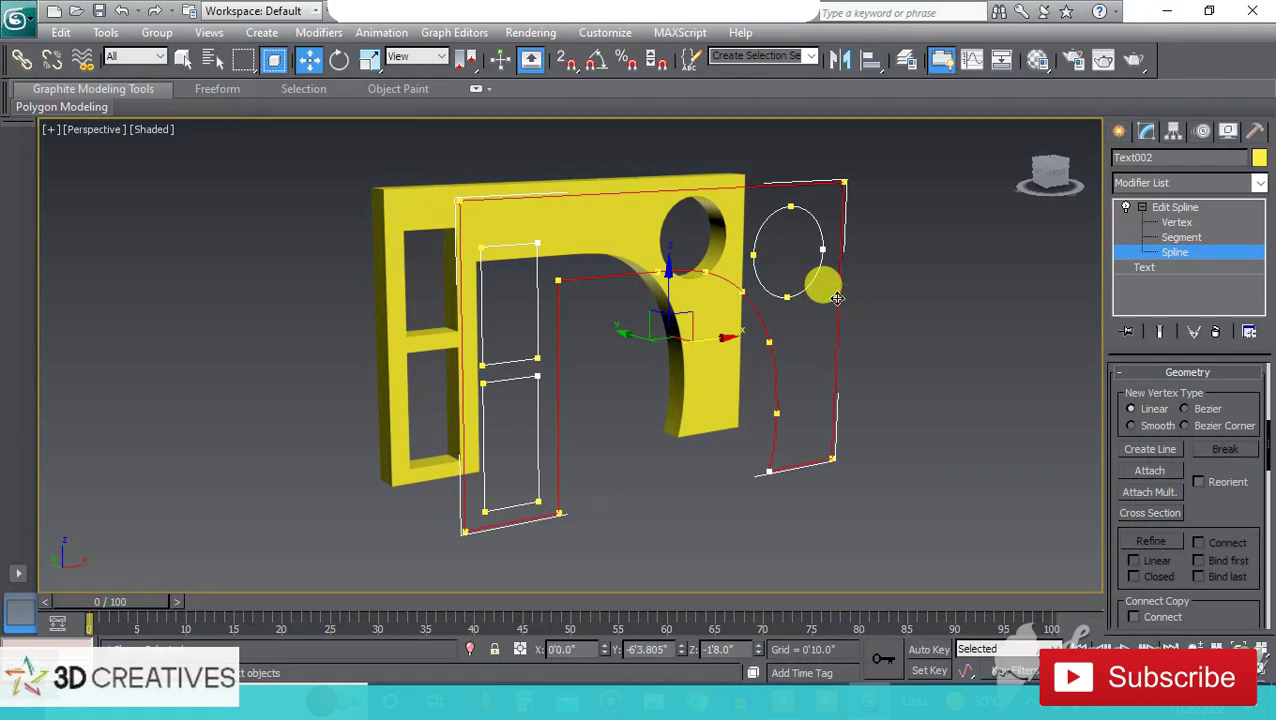
pyautogui.click(1178, 238)
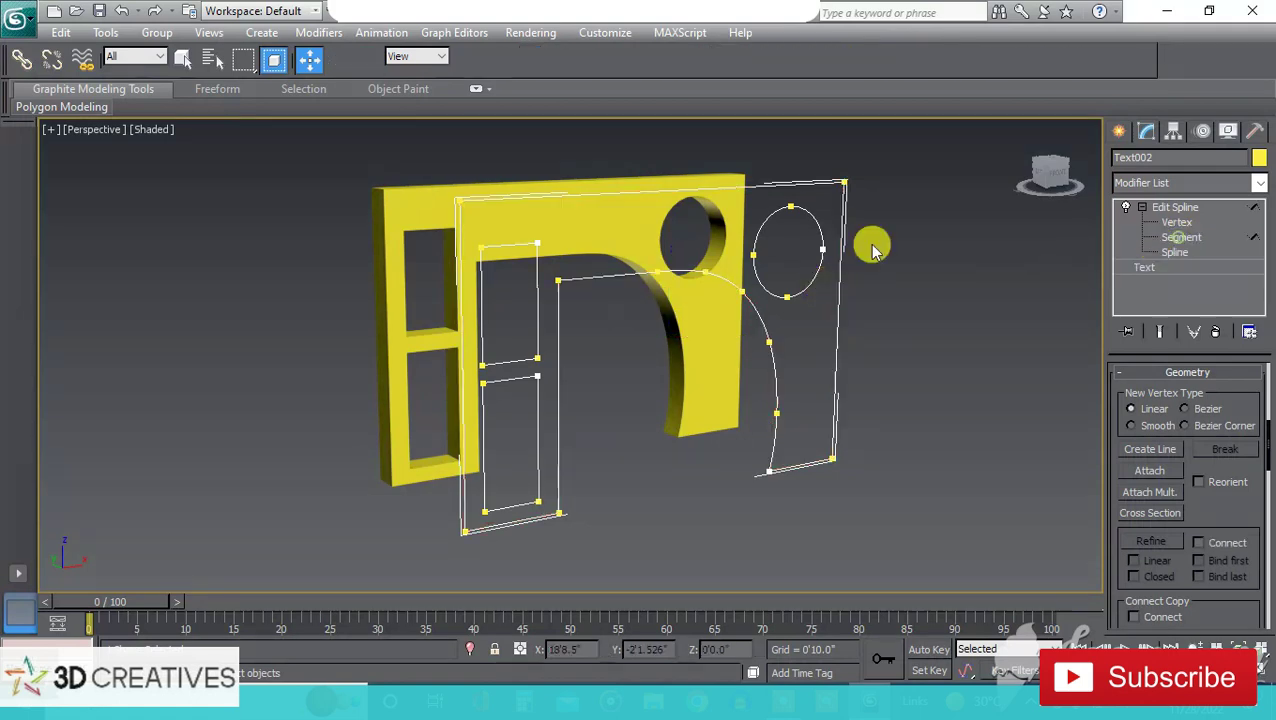
pyautogui.click(745, 188)
pyautogui.press('Delete')
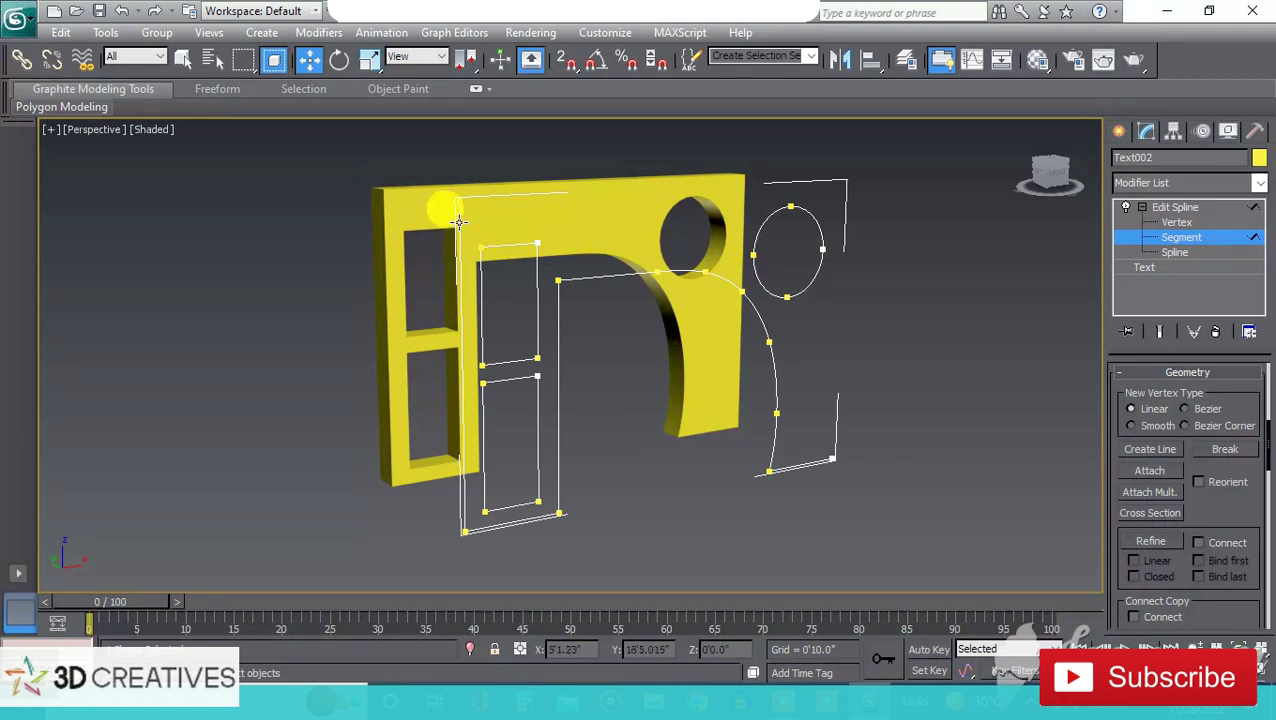
# Move the outer outline's left and right segments inward toward the wall.
pyautogui.click(494, 524)
pyautogui.moveTo(478, 509); pyautogui.dragTo(547, 430)
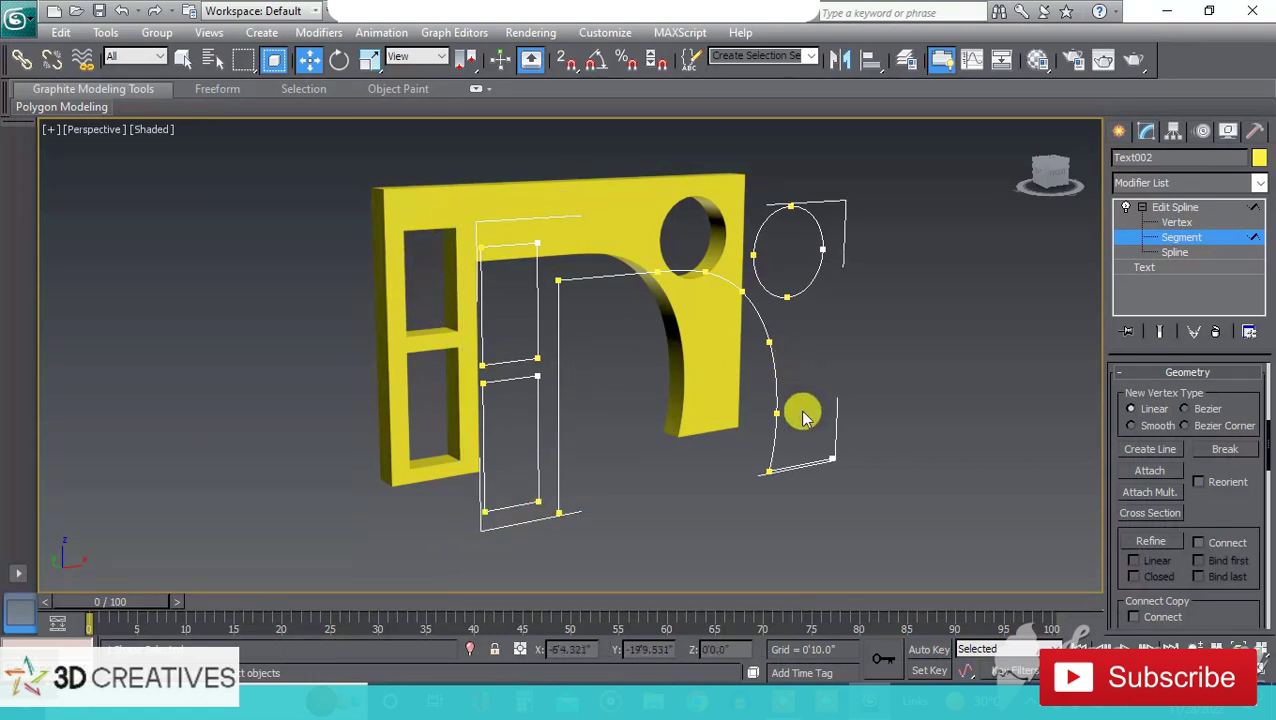
pyautogui.moveTo(783, 447); pyautogui.dragTo(806, 470)
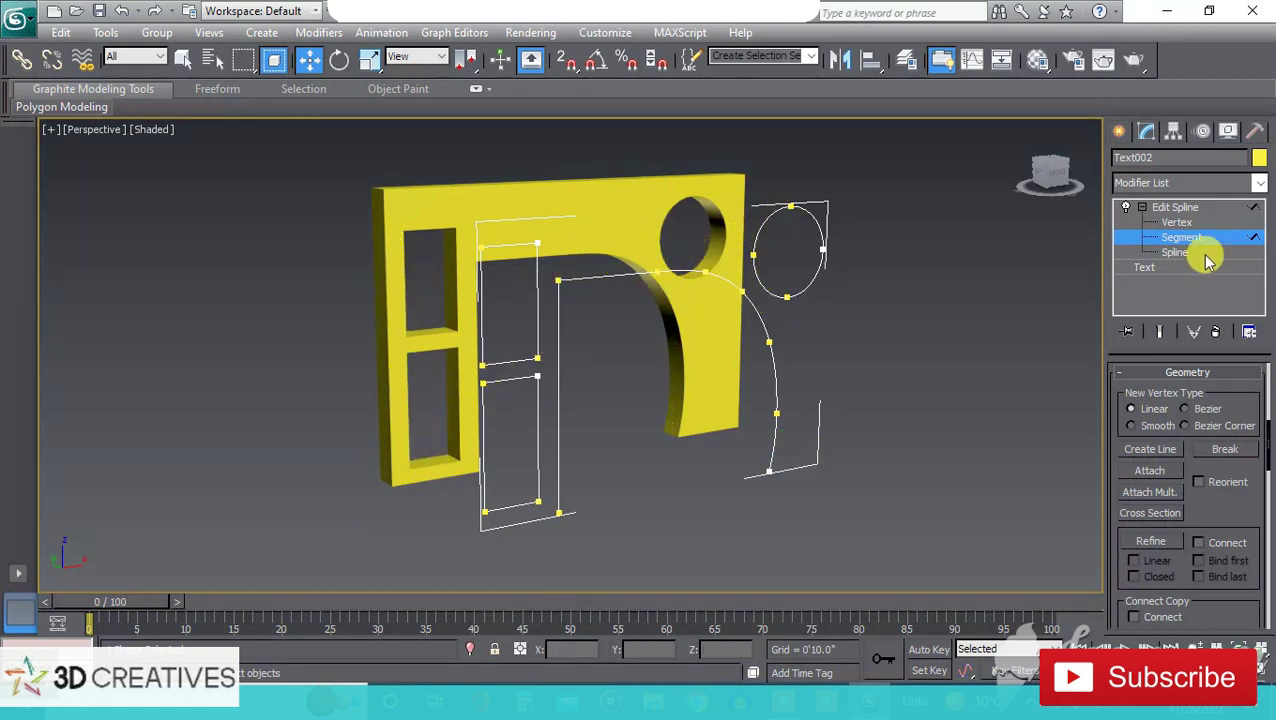
pyautogui.moveTo(1268, 456); pyautogui.dragTo(1267, 376)
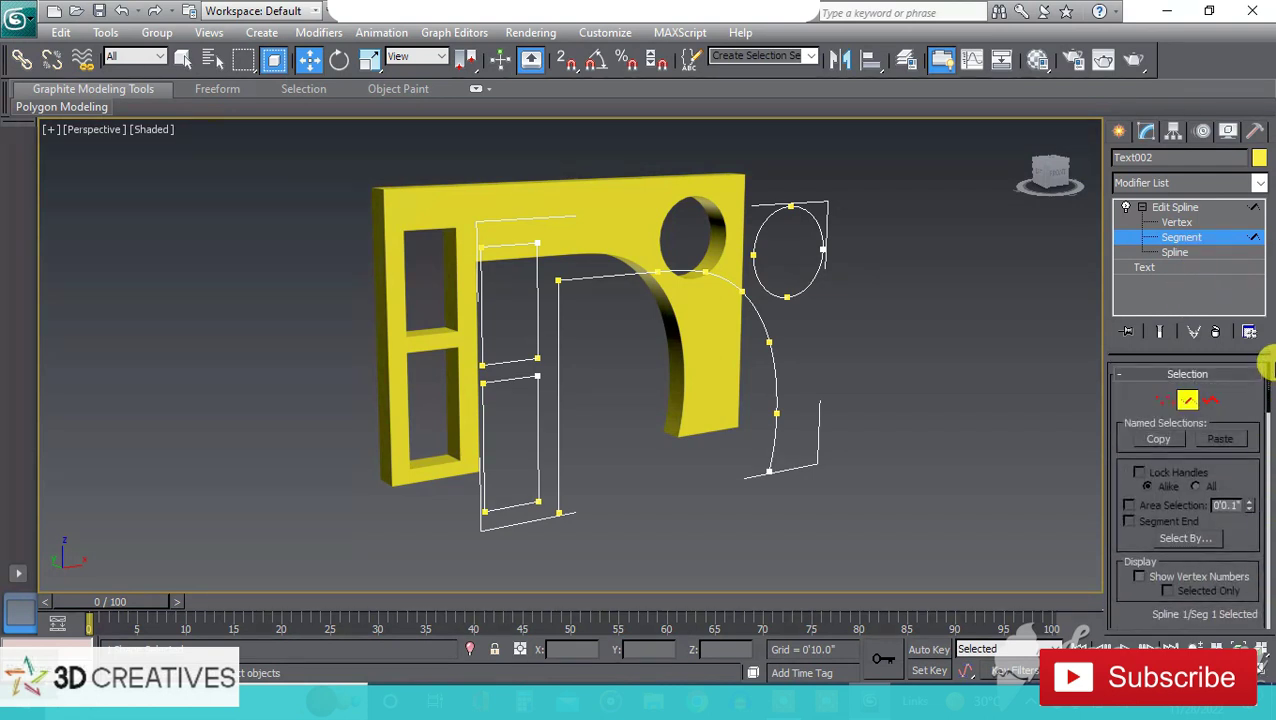
pyautogui.click(1217, 209)
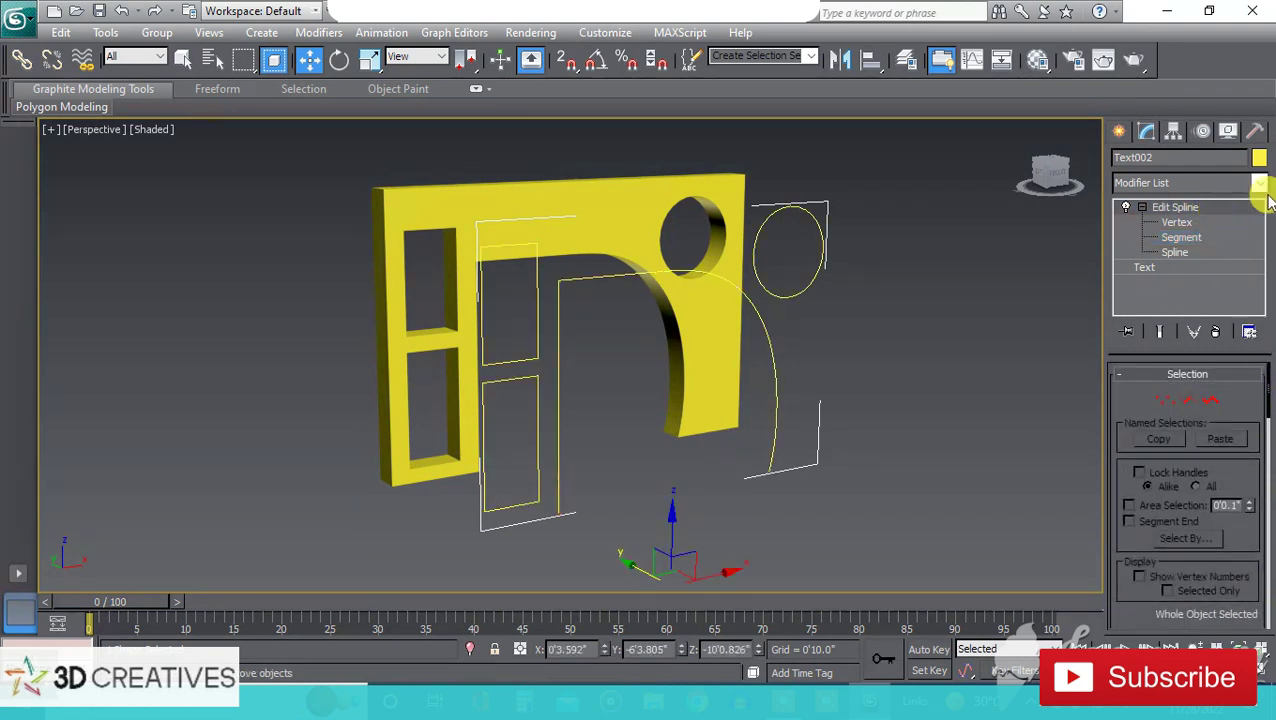
# Render Text002's splines in the viewport with a rectangular section 0'6.72" long.
pyautogui.click(1178, 268)
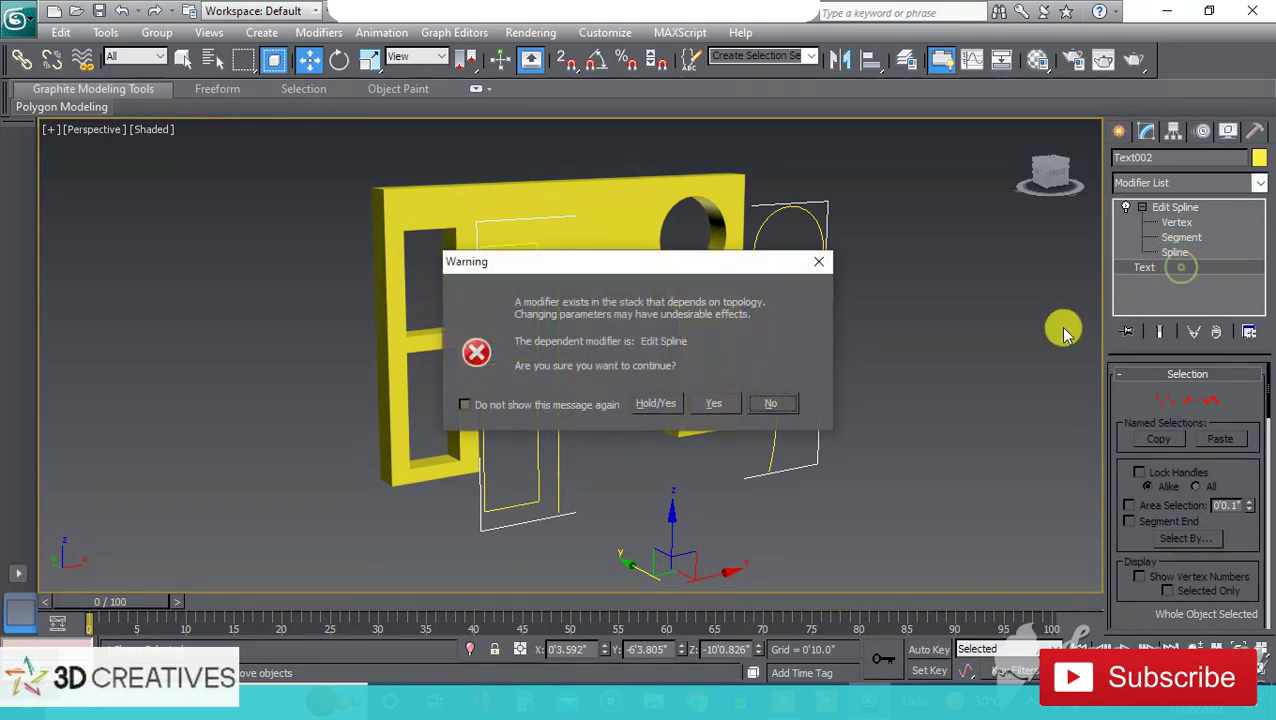
pyautogui.click(657, 405)
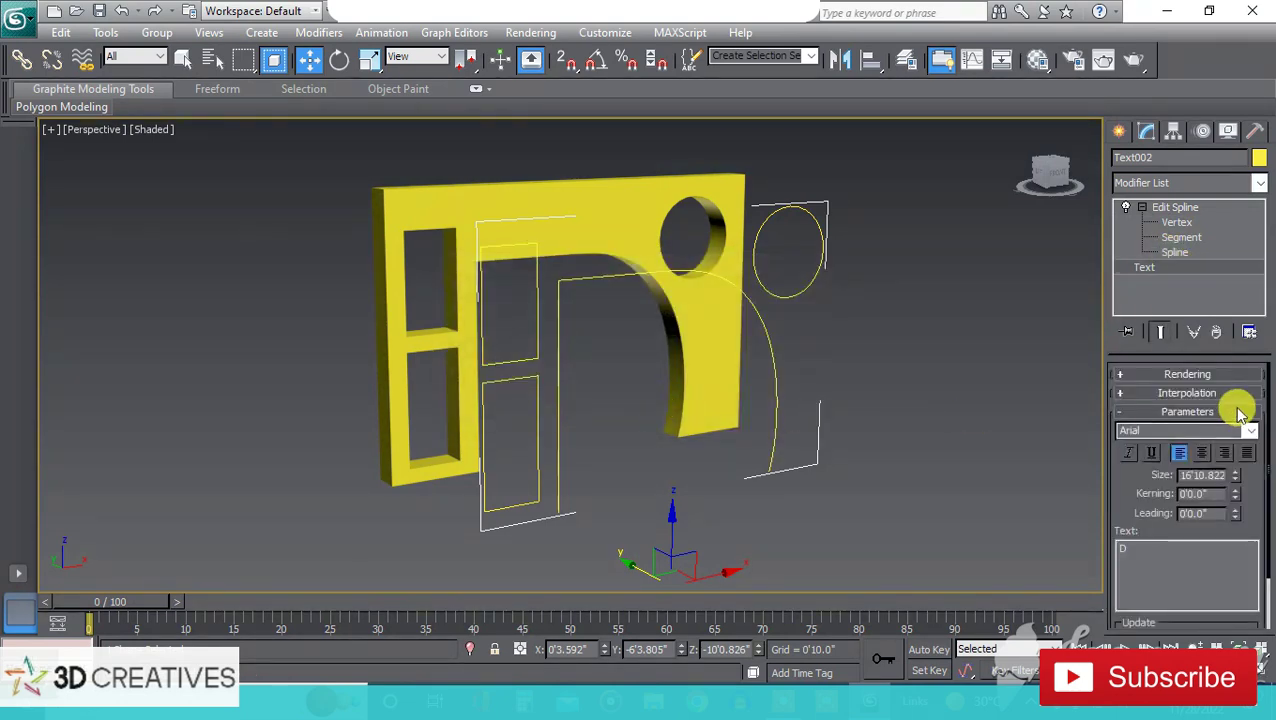
pyautogui.click(1190, 375)
pyautogui.click(1184, 402)
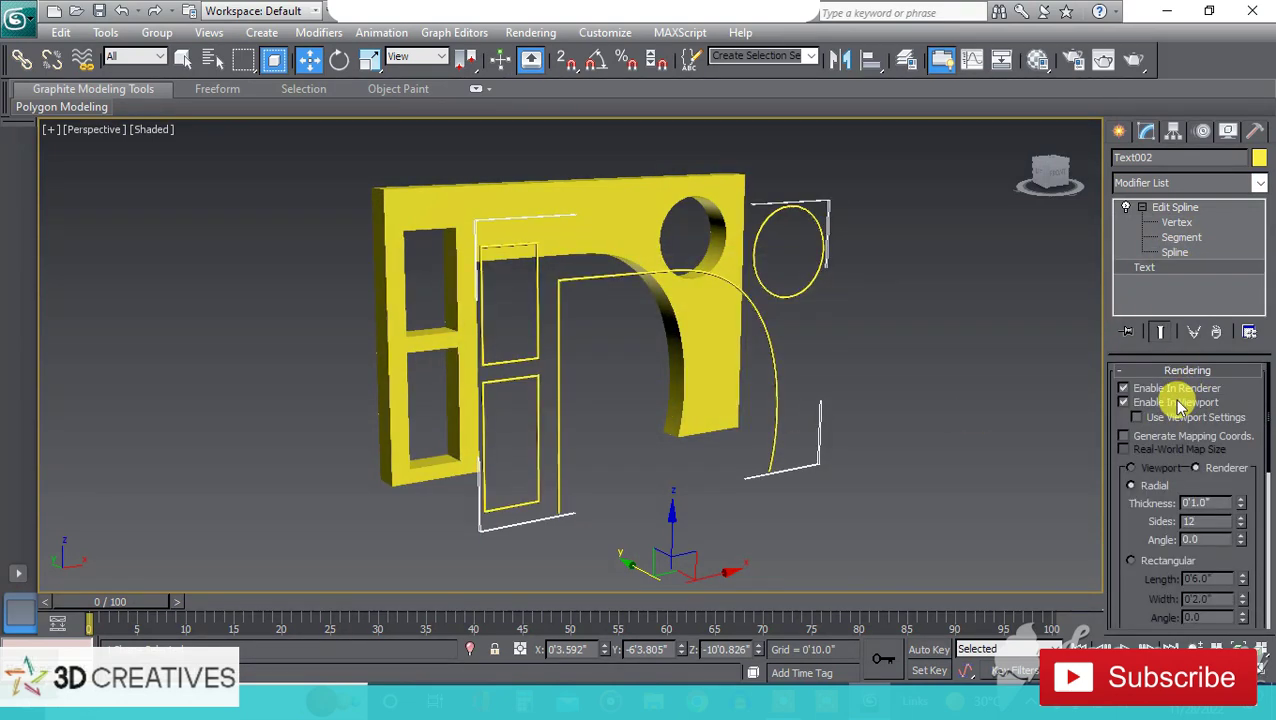
pyautogui.click(1163, 563)
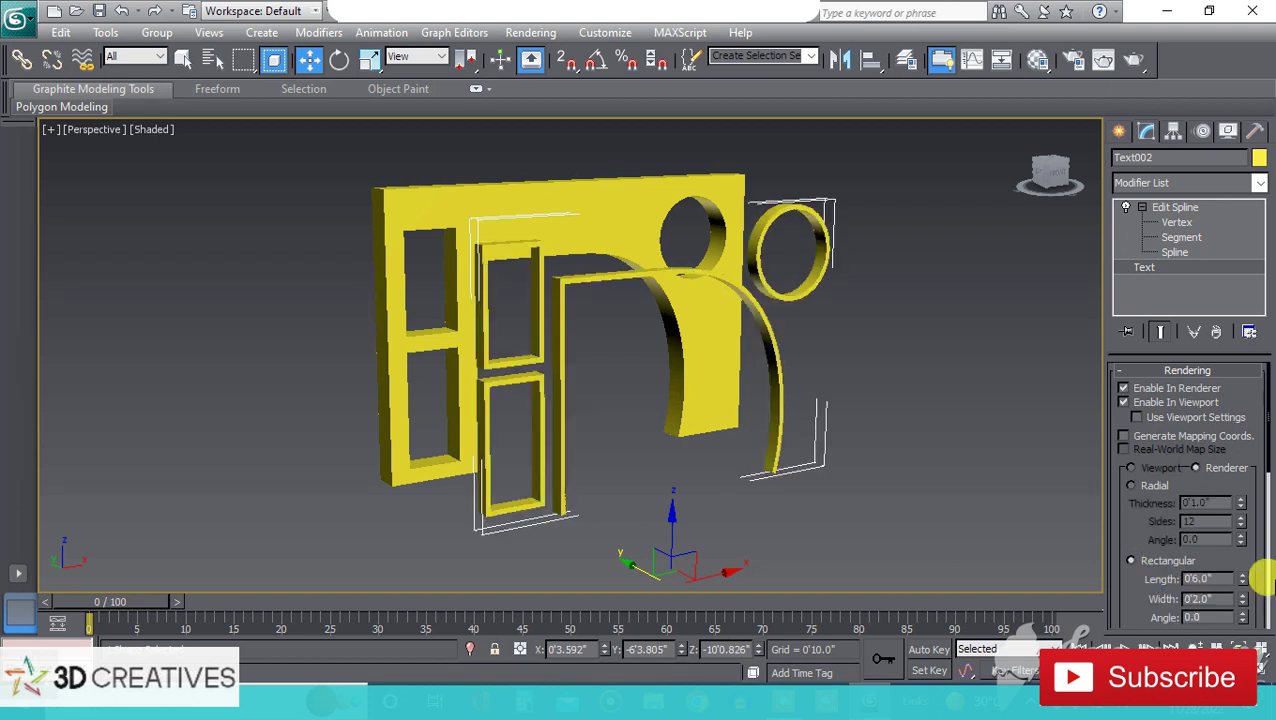
pyautogui.moveTo(1245, 581); pyautogui.dragTo(1244, 565)
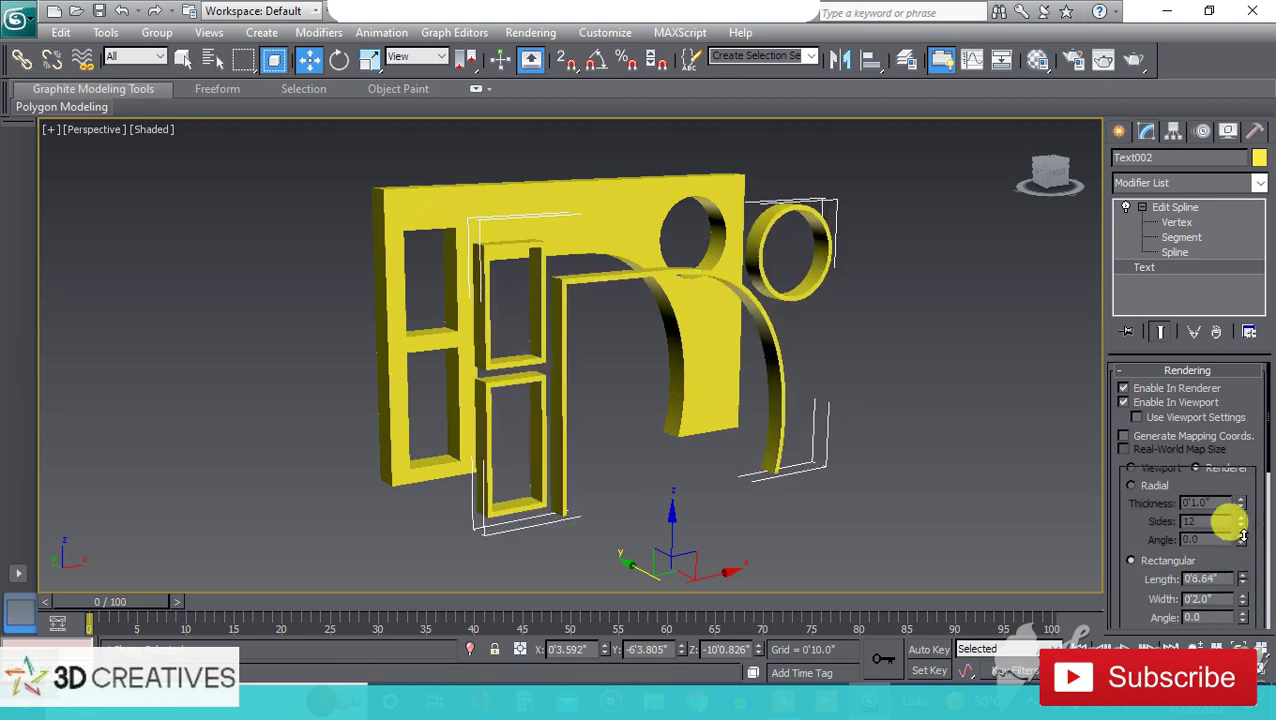
# Set the frame object's colour to white.
pyautogui.click(1259, 159)
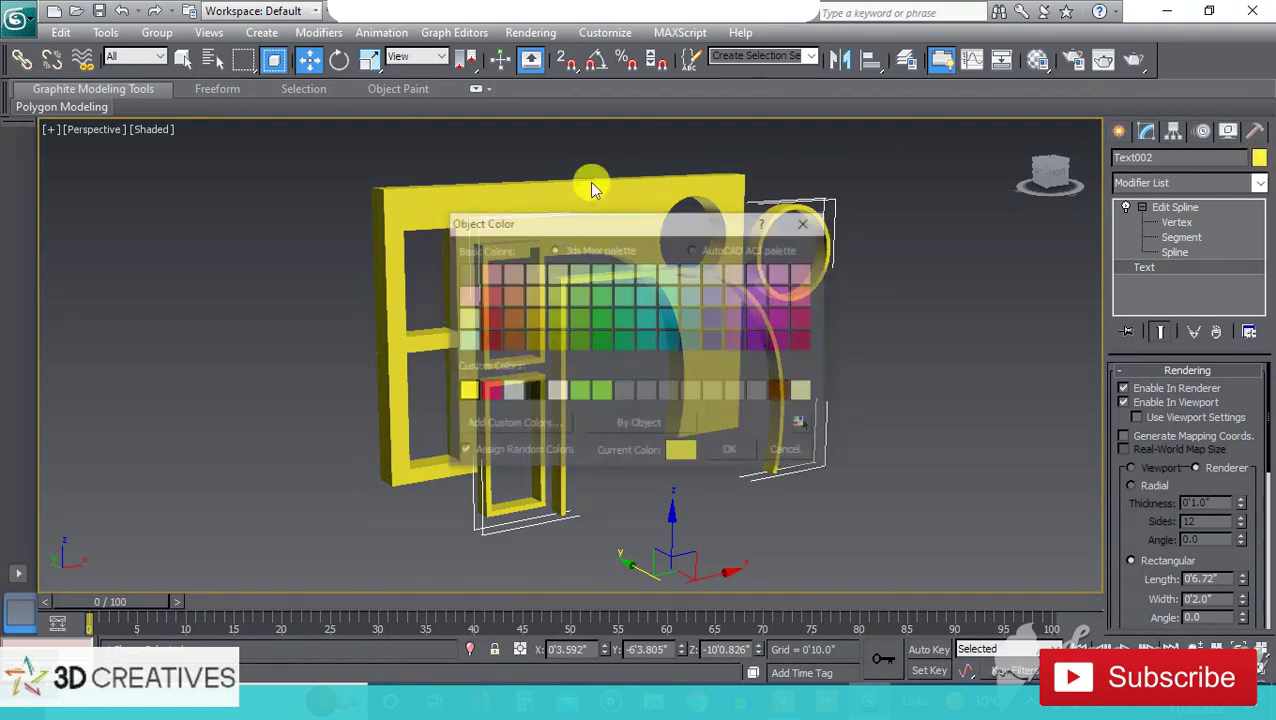
pyautogui.click(556, 391)
pyautogui.click(733, 455)
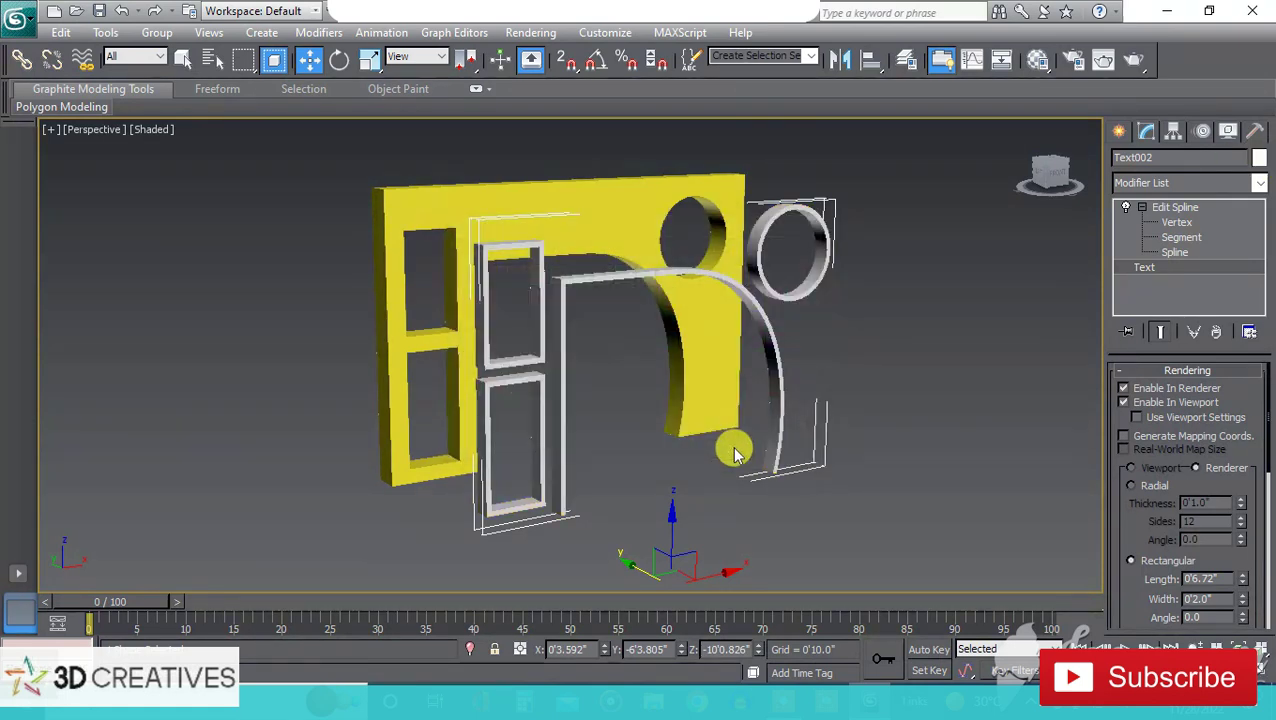
pyautogui.click(908, 406)
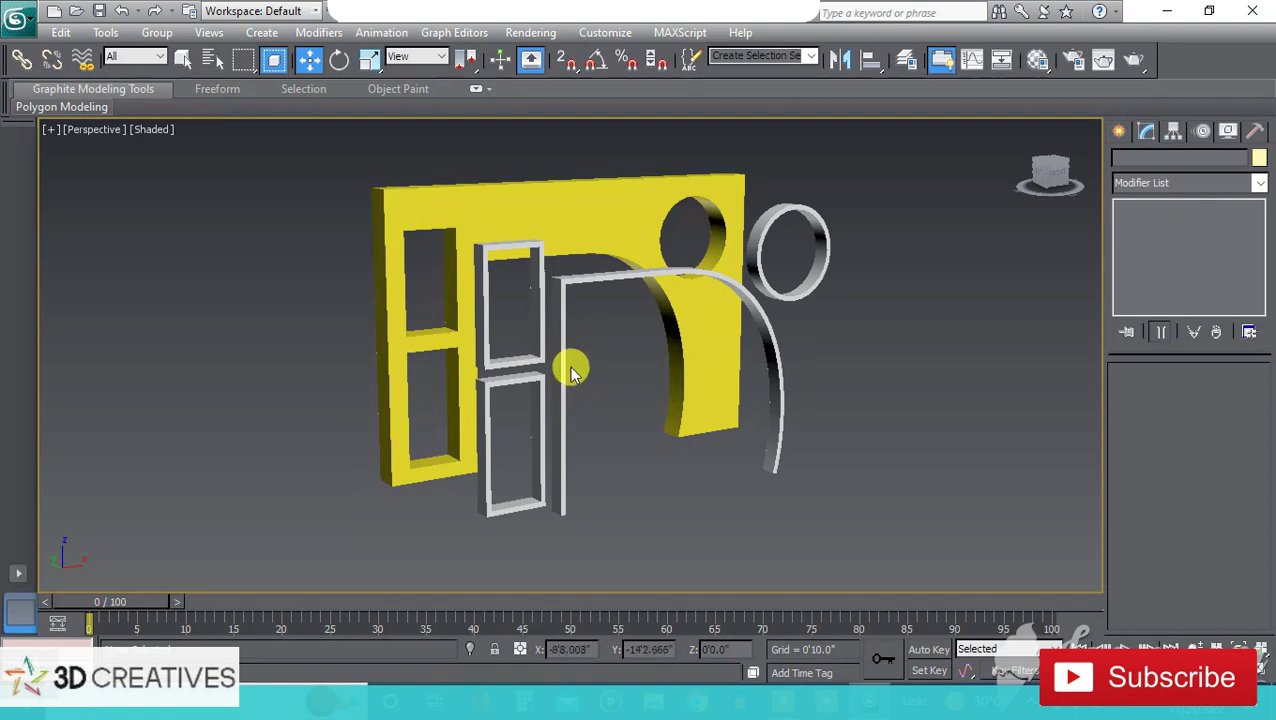
# Move the white Text002 frames into the yellow wall so they line its openings.
pyautogui.click(543, 350)
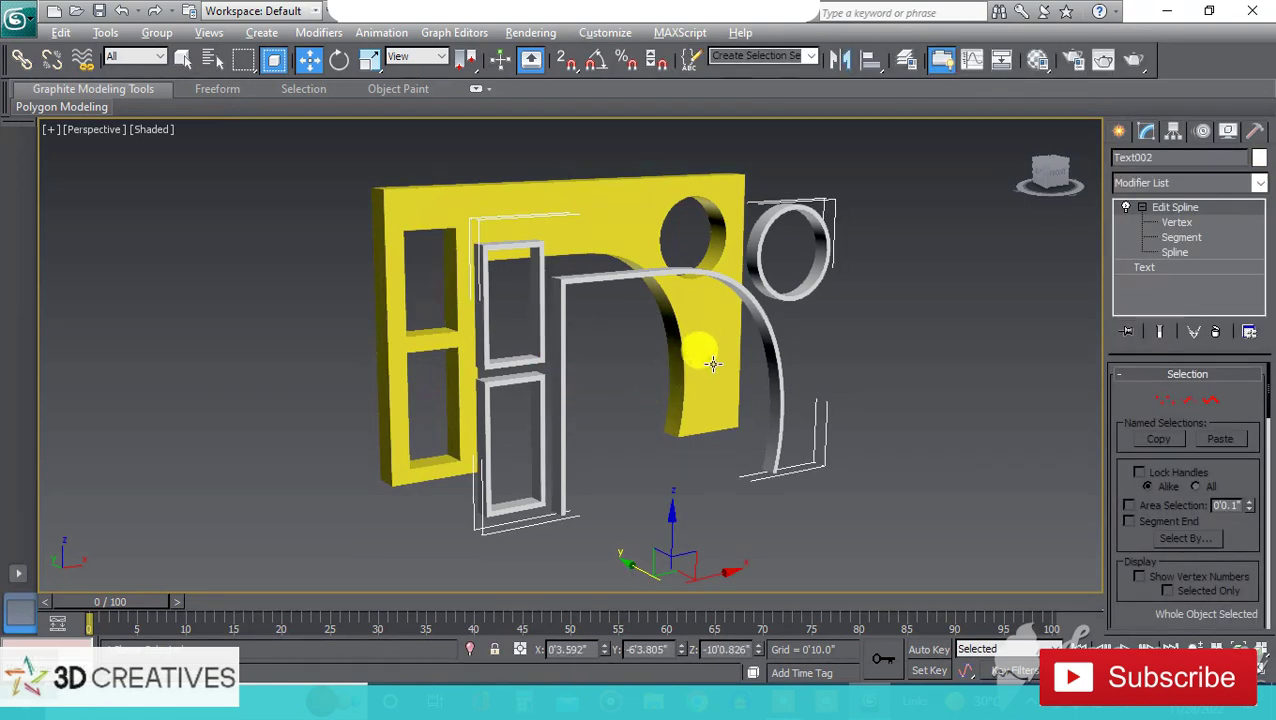
pyautogui.keyDown('alt'); pyautogui.moveTo(712, 363); pyautogui.dragTo(698, 370, button='middle'); pyautogui.keyUp('alt')
pyautogui.moveTo(672, 484)
pyautogui.keyDown('alt'); pyautogui.mouseDown(button='middle')
pyautogui.moveTo(669, 527)
pyautogui.moveTo(617, 538)
pyautogui.mouseUp(button='middle'); pyautogui.keyUp('alt')
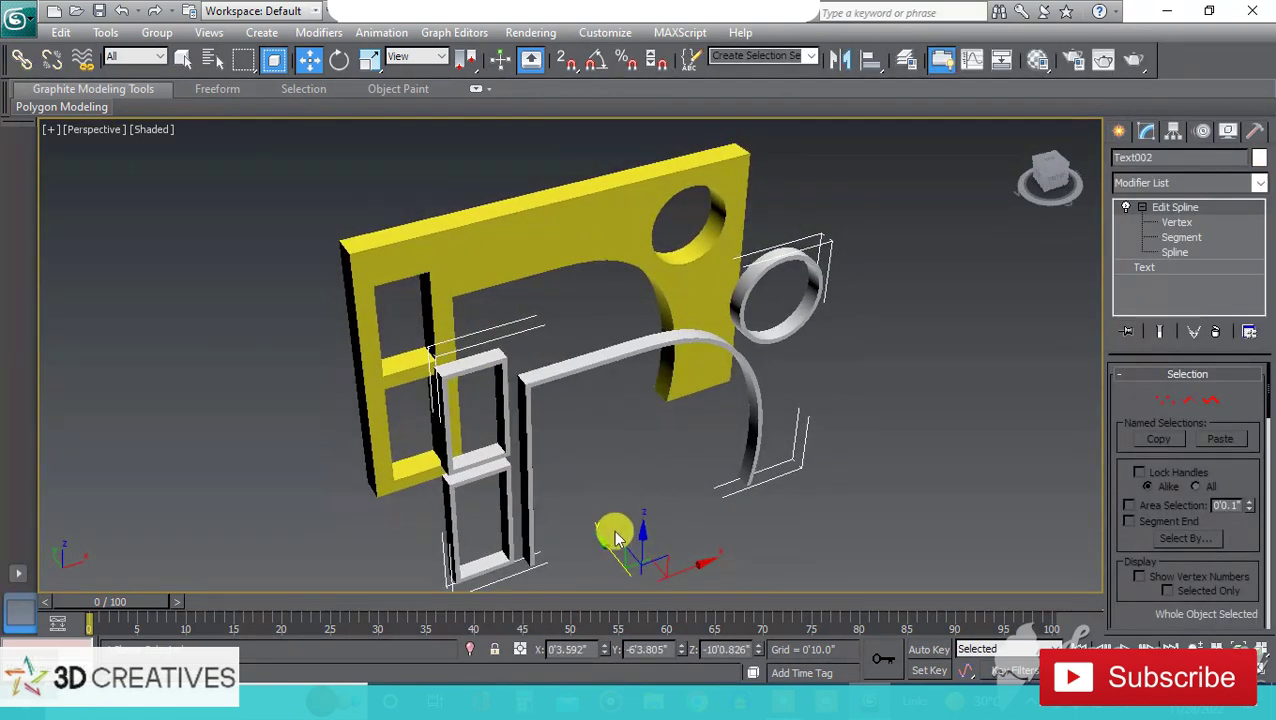
pyautogui.moveTo(609, 543); pyautogui.dragTo(553, 449)
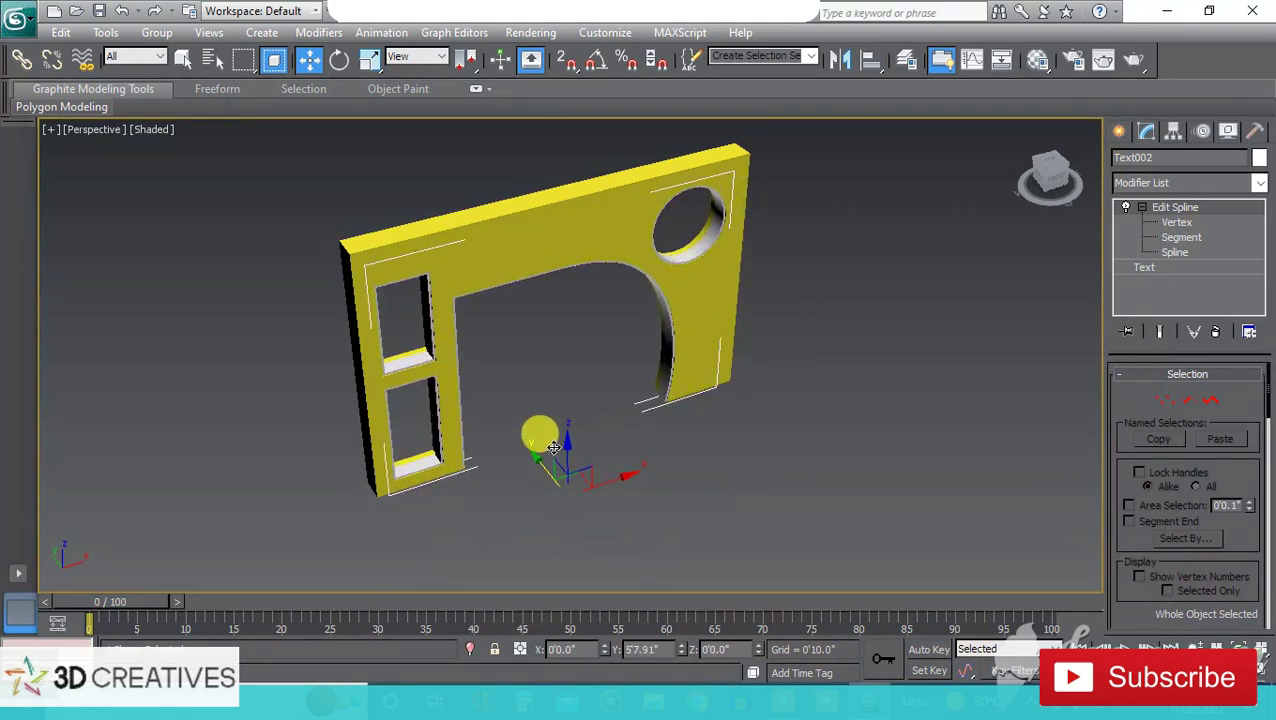
pyautogui.moveTo(672, 433)
pyautogui.keyDown('alt'); pyautogui.mouseDown(button='middle')
pyautogui.moveTo(689, 365)
pyautogui.moveTo(695, 390)
pyautogui.mouseUp(button='middle'); pyautogui.keyUp('alt')
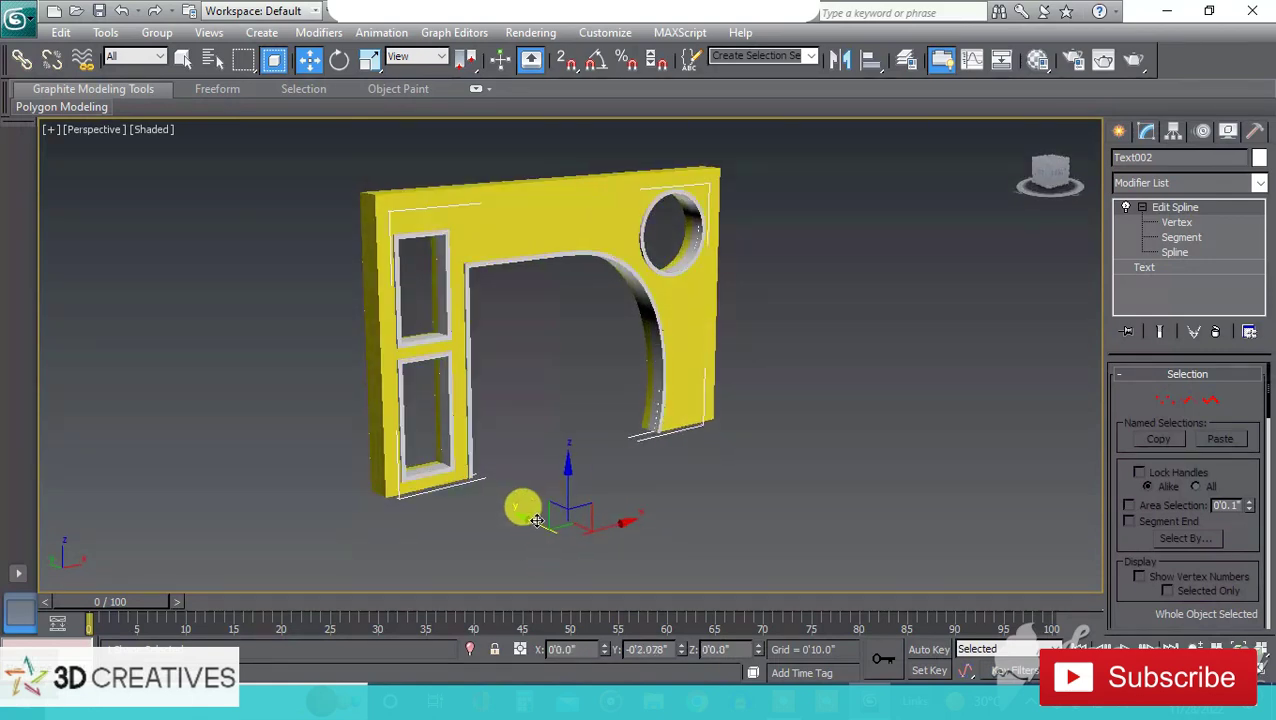
pyautogui.moveTo(550, 515)
pyautogui.keyDown('alt'); pyautogui.mouseDown(button='middle')
pyautogui.moveTo(683, 447)
pyautogui.moveTo(641, 447)
pyautogui.moveTo(709, 487)
pyautogui.mouseUp(button='middle'); pyautogui.keyUp('alt')
# Raise the frames' rectangular section length to 0'11.558" and nudge them into place.
pyautogui.click(1175, 272)
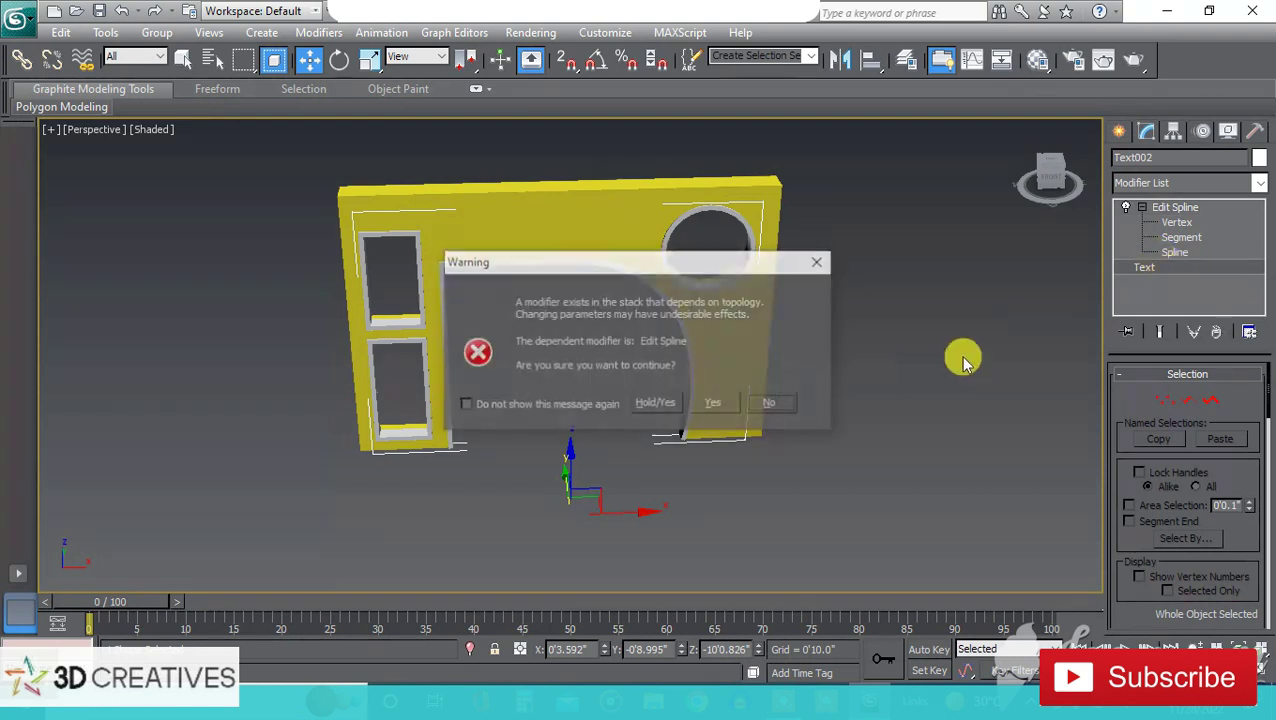
pyautogui.click(664, 401)
pyautogui.keyDown('alt'); pyautogui.moveTo(801, 410); pyautogui.dragTo(848, 390, button='middle'); pyautogui.keyUp('alt')
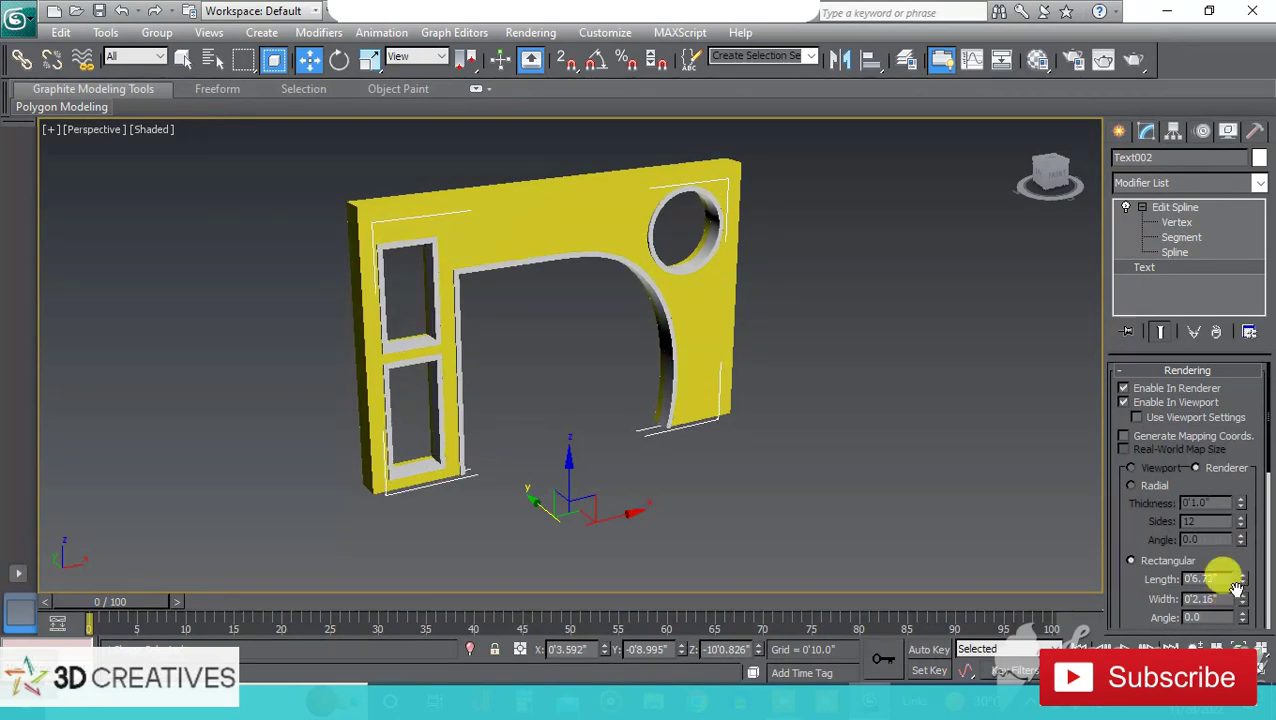
pyautogui.moveTo(1240, 527); pyautogui.dragTo(1232, 499)
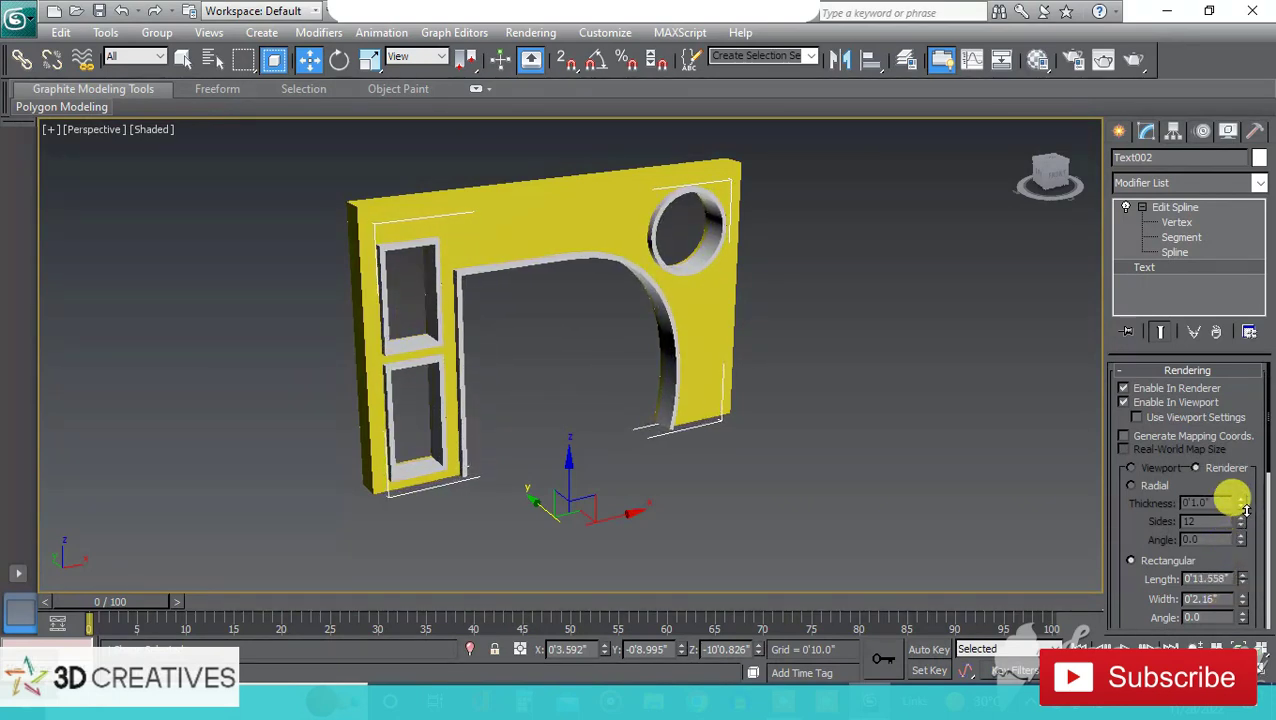
pyautogui.moveTo(543, 504); pyautogui.dragTo(552, 500)
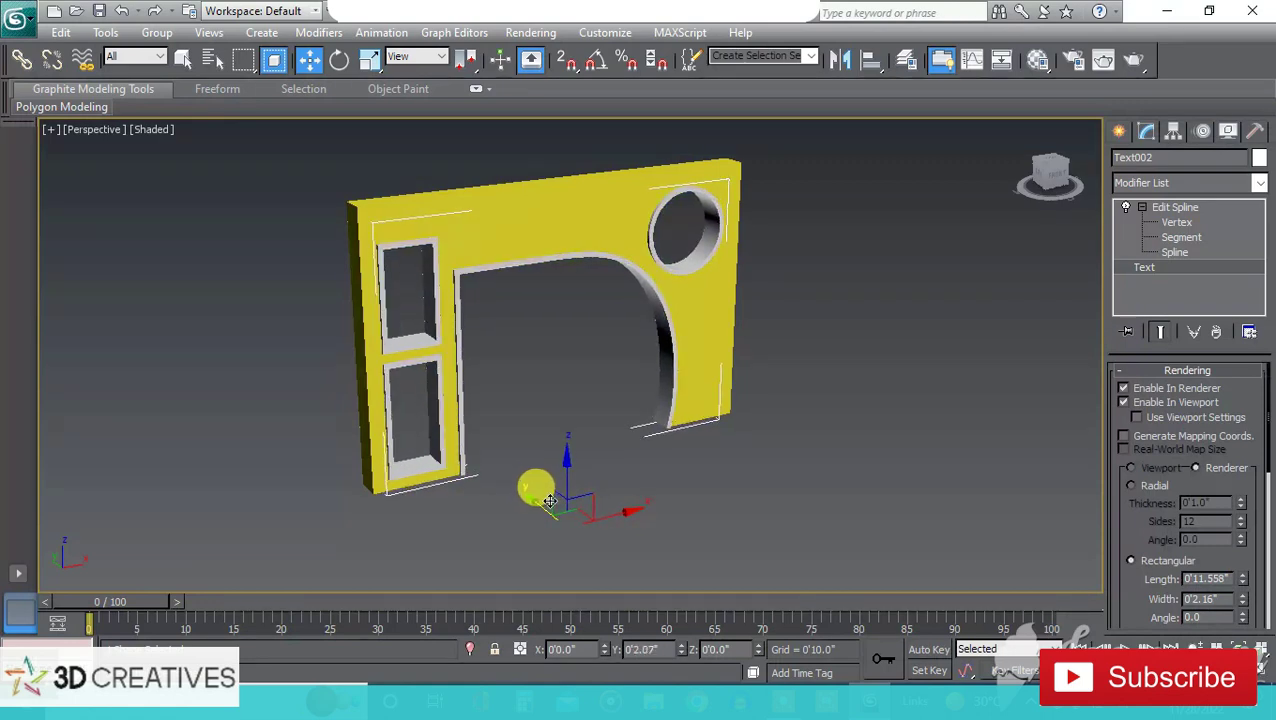
pyautogui.click(769, 447)
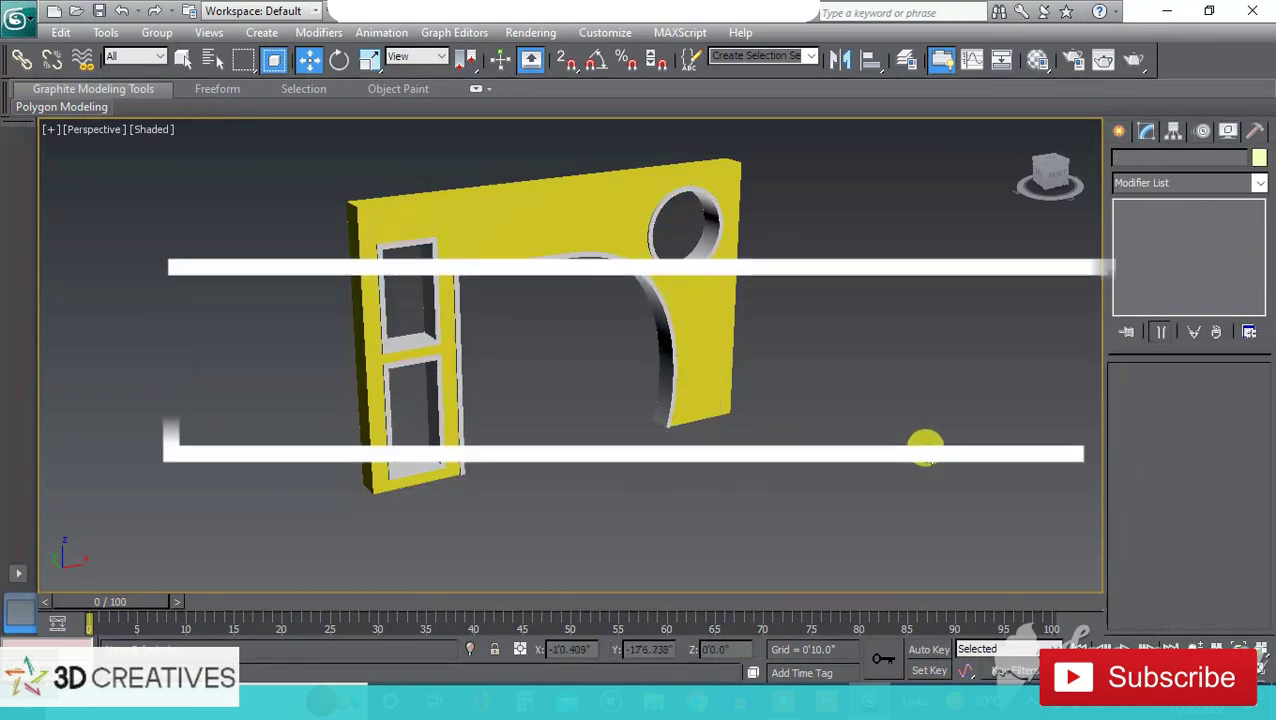
pyautogui.moveTo(923, 447)
pyautogui.keyDown('alt'); pyautogui.mouseDown(button='middle')
pyautogui.moveTo(795, 402)
pyautogui.moveTo(915, 418)
pyautogui.moveTo(838, 332)
pyautogui.moveTo(891, 358)
pyautogui.mouseUp(button='middle'); pyautogui.keyUp('alt')
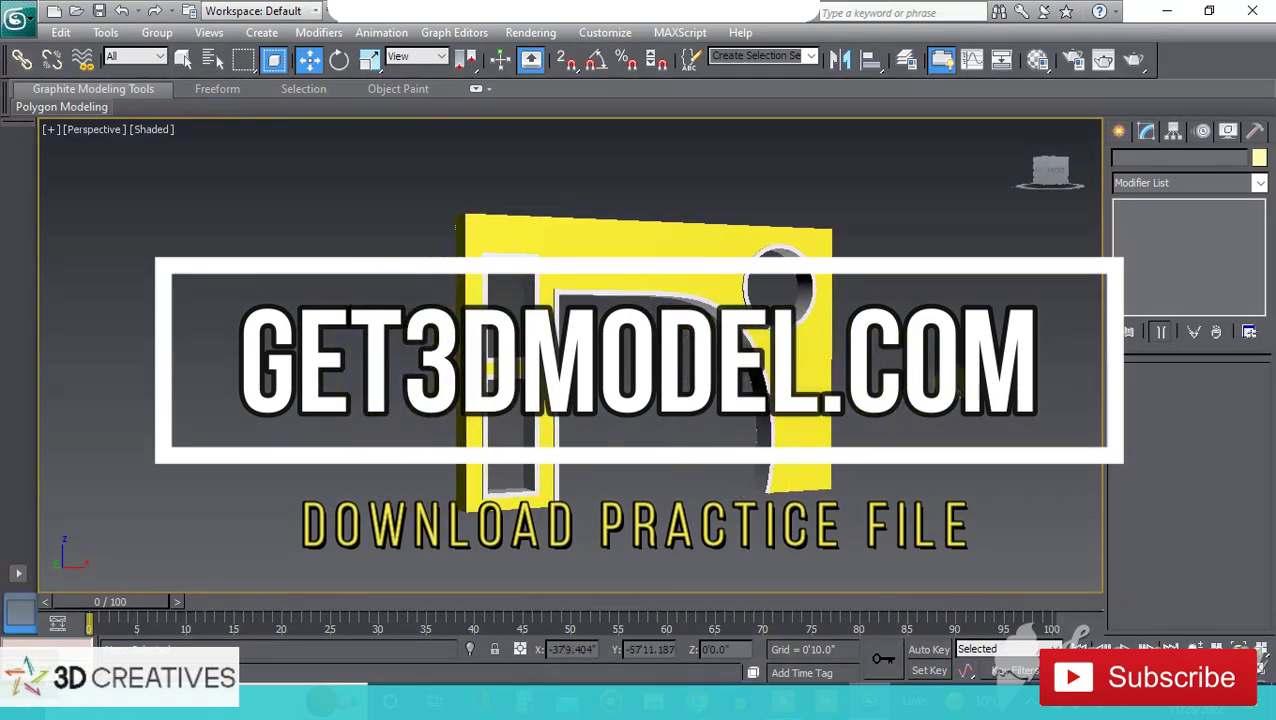
pyautogui.moveTo(991, 421)
pyautogui.keyDown('alt'); pyautogui.mouseDown(button='middle')
pyautogui.moveTo(464, 402)
pyautogui.moveTo(846, 393)
pyautogui.moveTo(675, 416)
pyautogui.mouseUp(button='middle'); pyautogui.keyUp('alt')
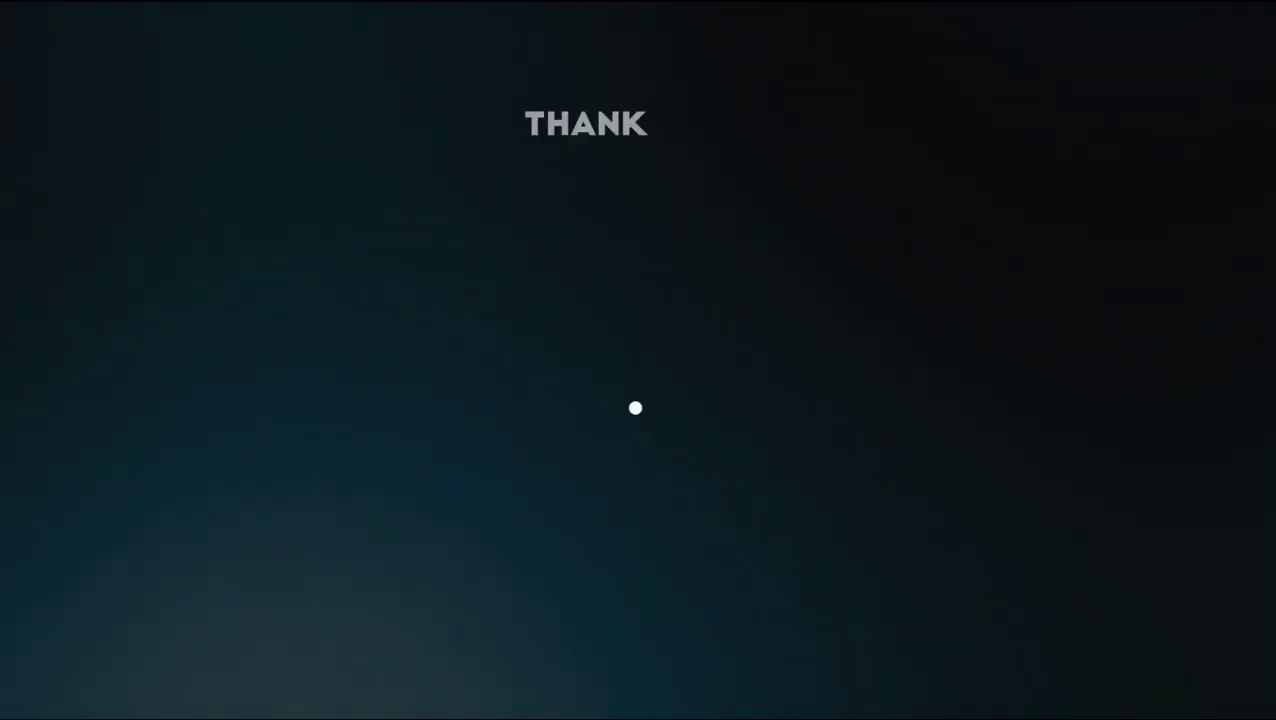